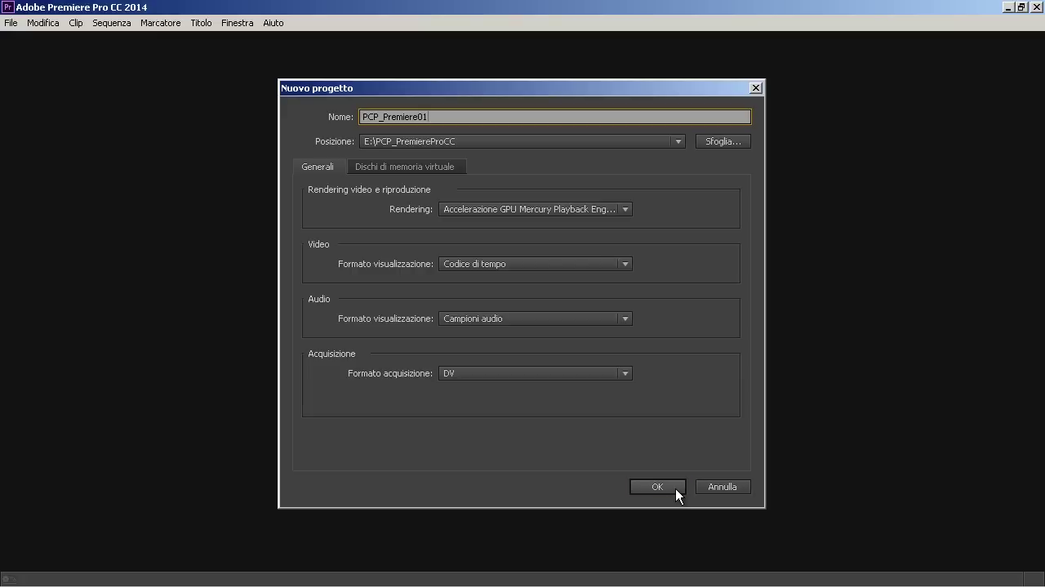
Step: Create the project PCP_Premiere01 in E:\PCP_PremiereProCC
click(675, 488)
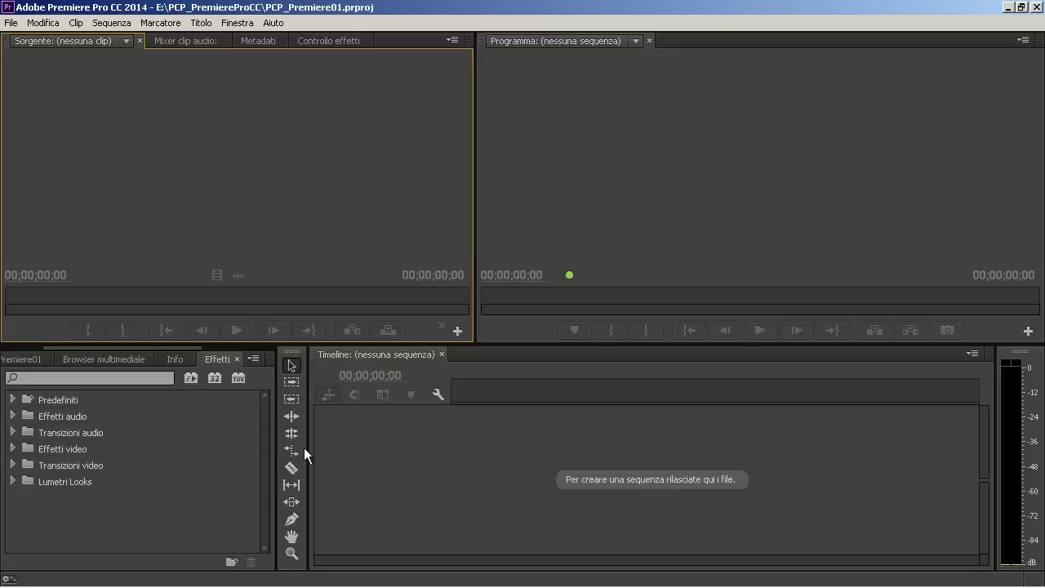
Step: Browse the Media Browser to E: > PCP_PremiereProCC > risorse > Capitolo04
click(32, 360)
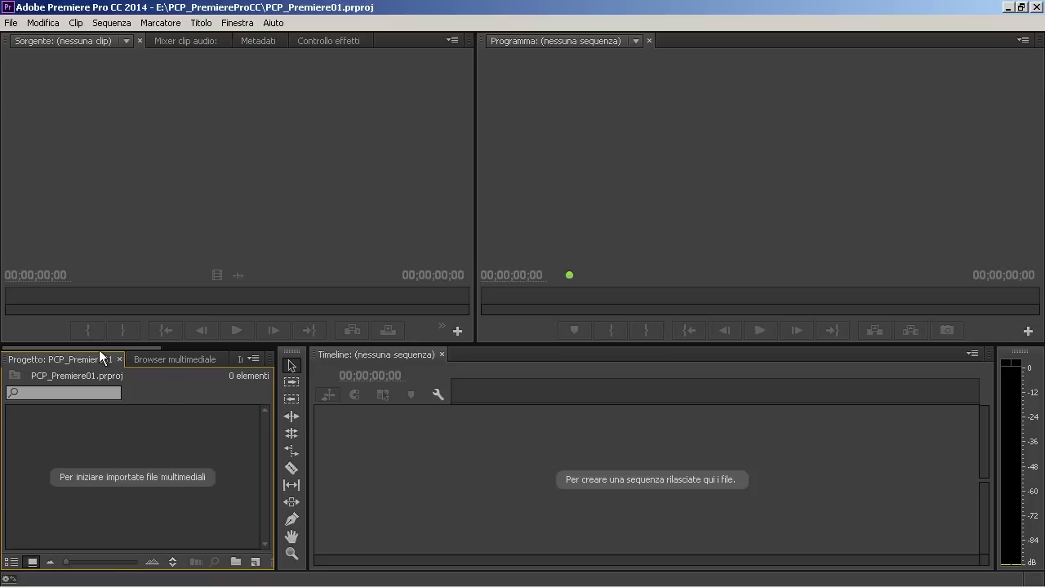
click(175, 363)
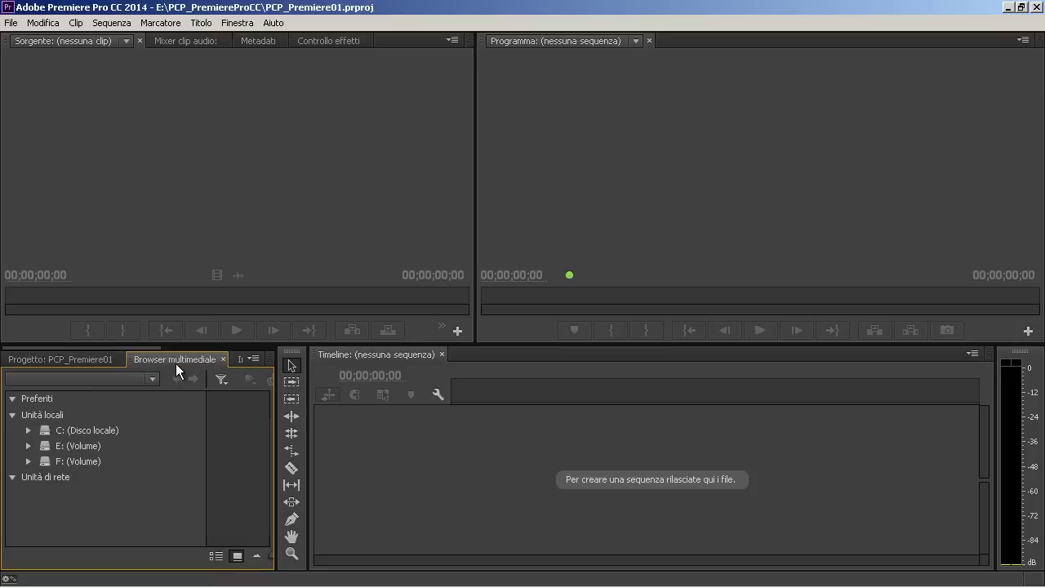
click(28, 445)
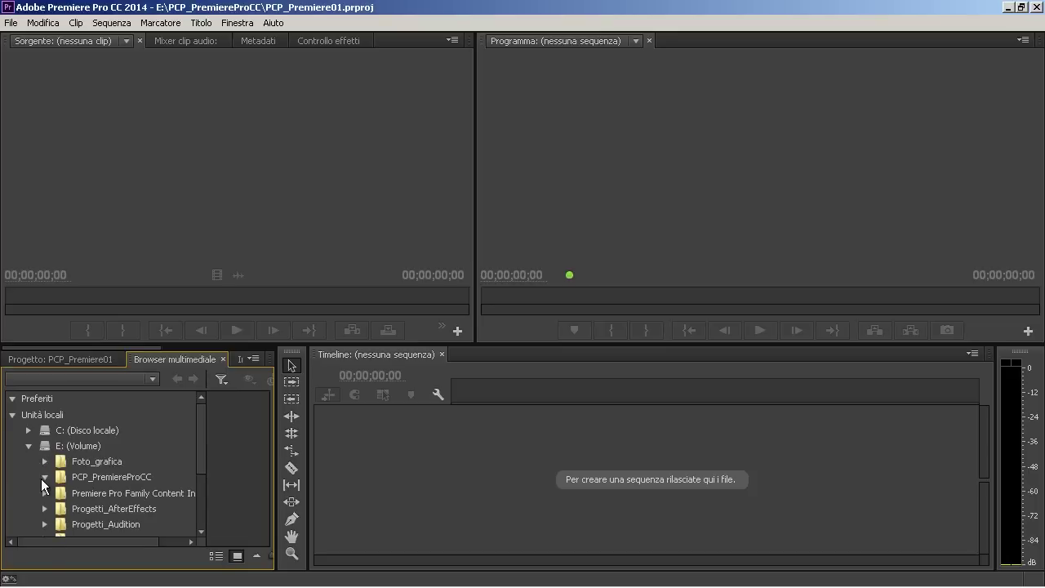
click(47, 477)
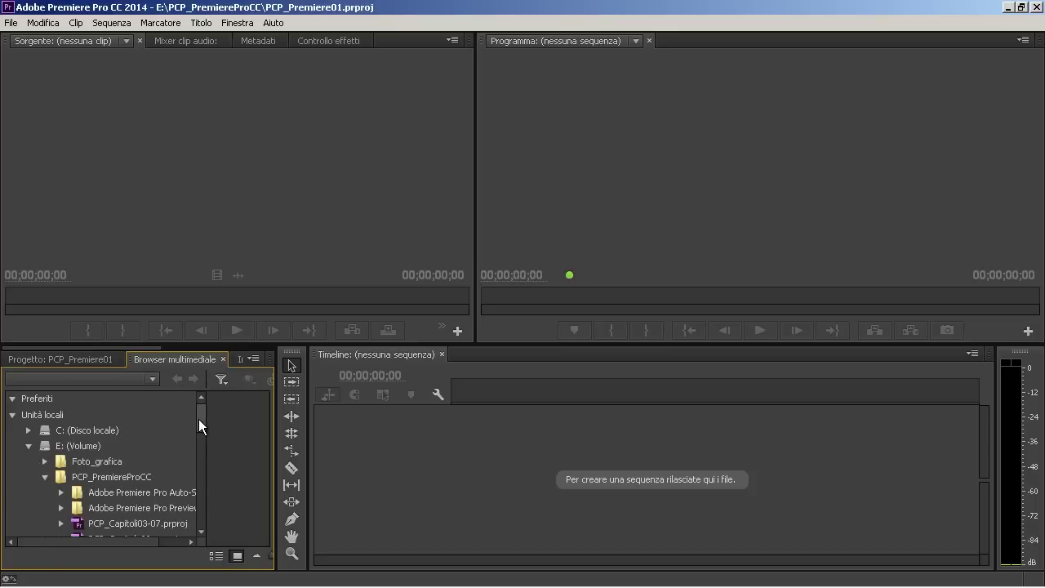
mouse_move(199, 419)
mouse_down()
mouse_move(192, 470)
mouse_move(138, 454)
mouse_up()
click(118, 428)
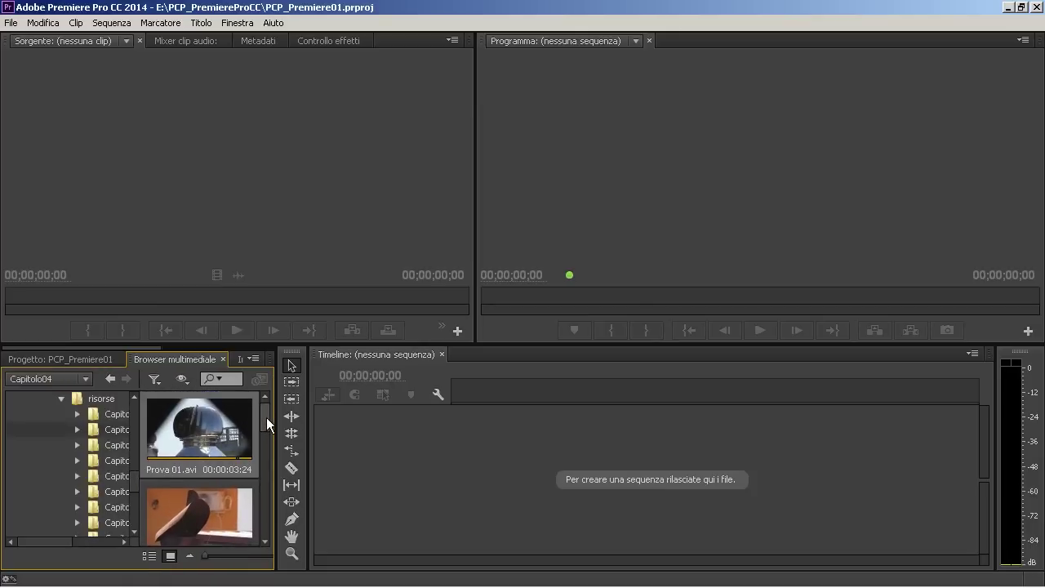
Step: Import the eight clips Prova 01–08.avi into the project
drag(266, 417, 264, 522)
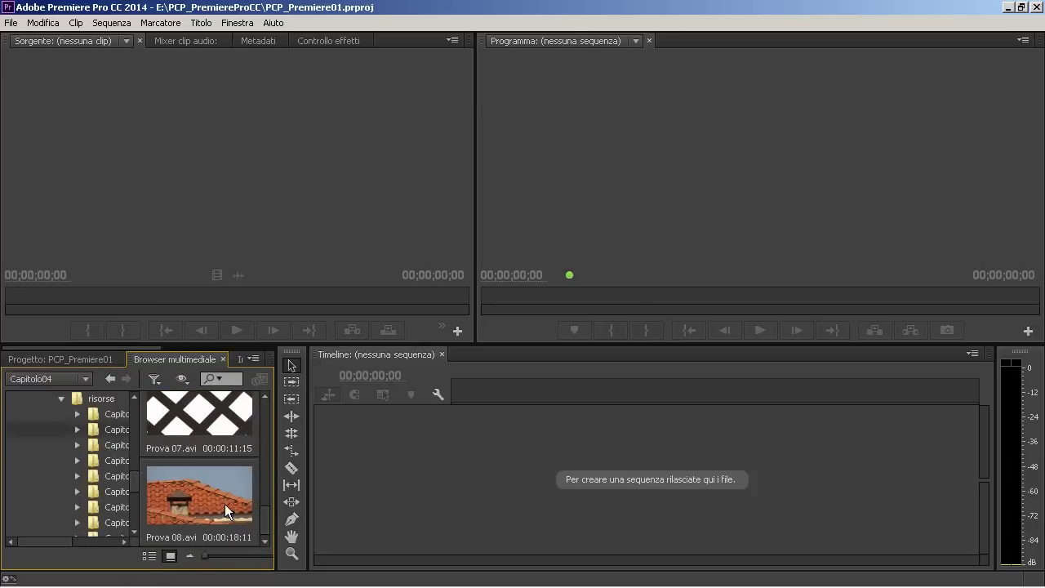
right_click(226, 509)
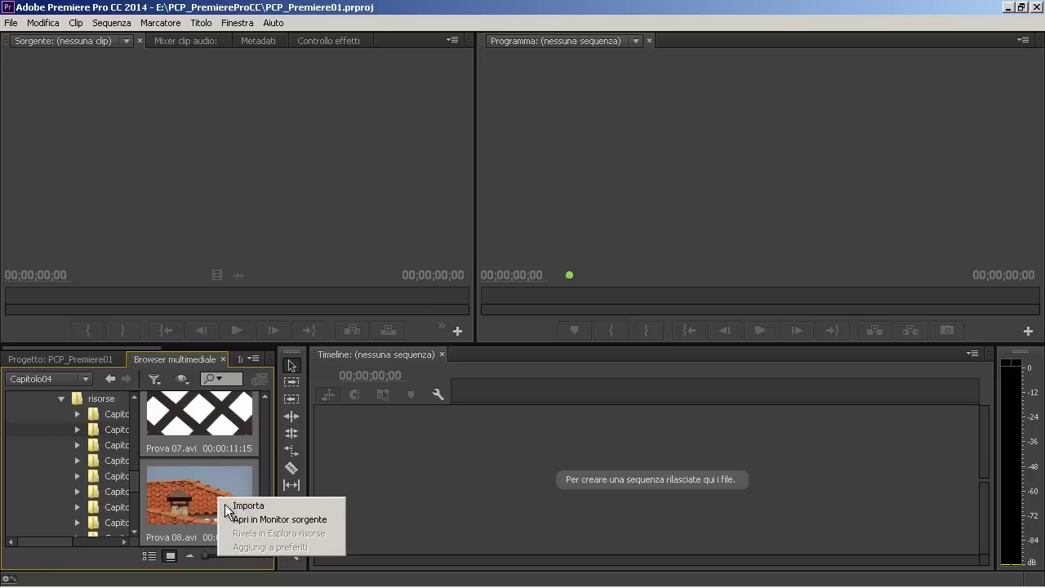
click(241, 506)
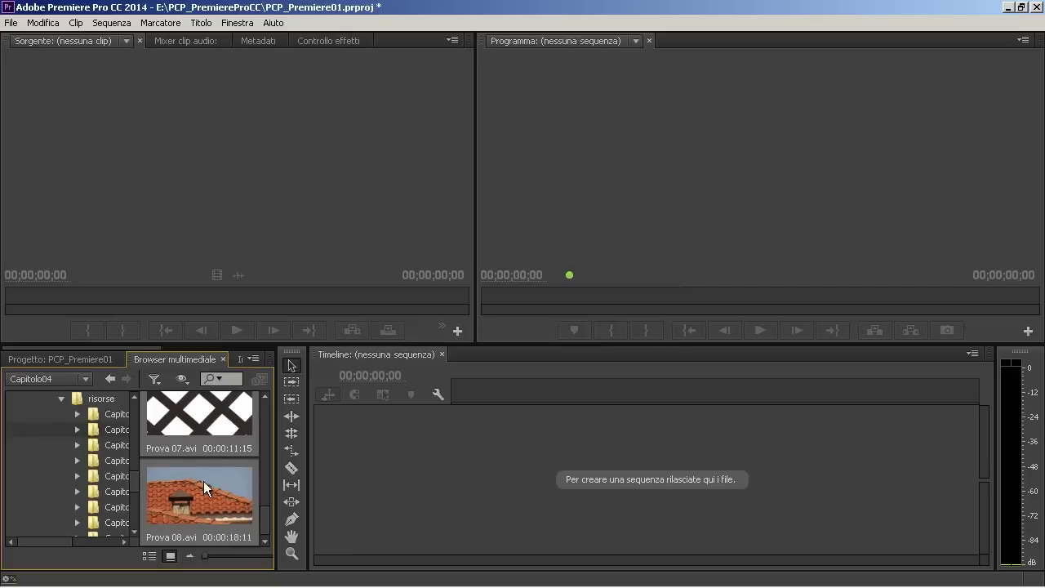
click(65, 365)
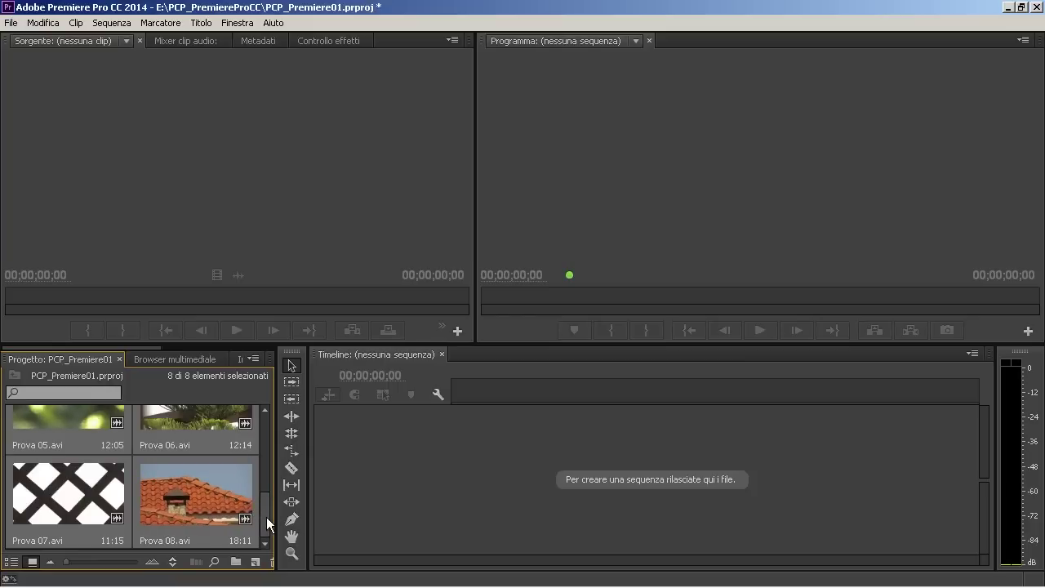
drag(266, 516, 264, 523)
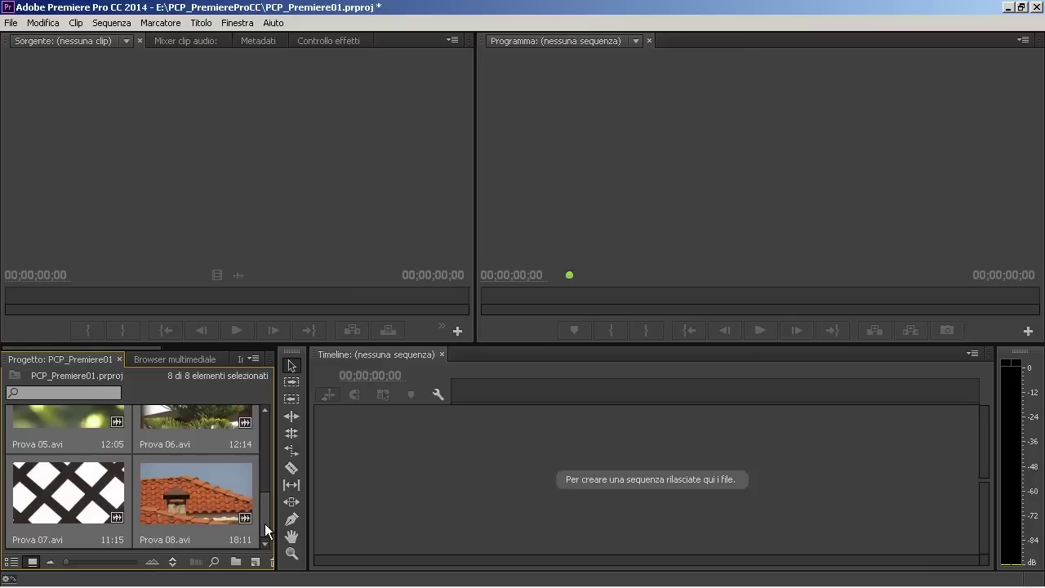
Step: Create a 5:00 Video nero black clip with default settings
click(251, 563)
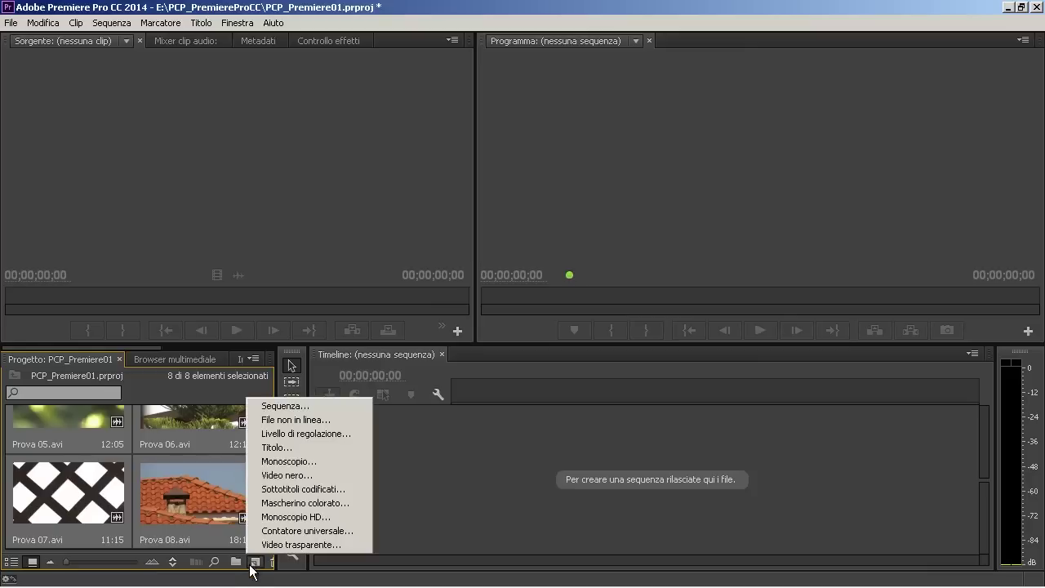
click(284, 480)
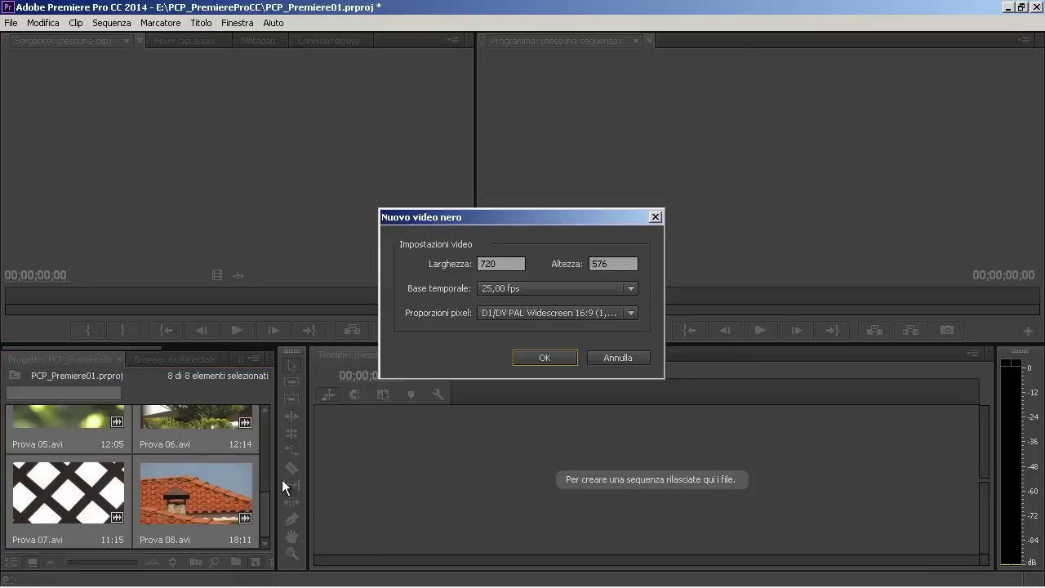
click(549, 360)
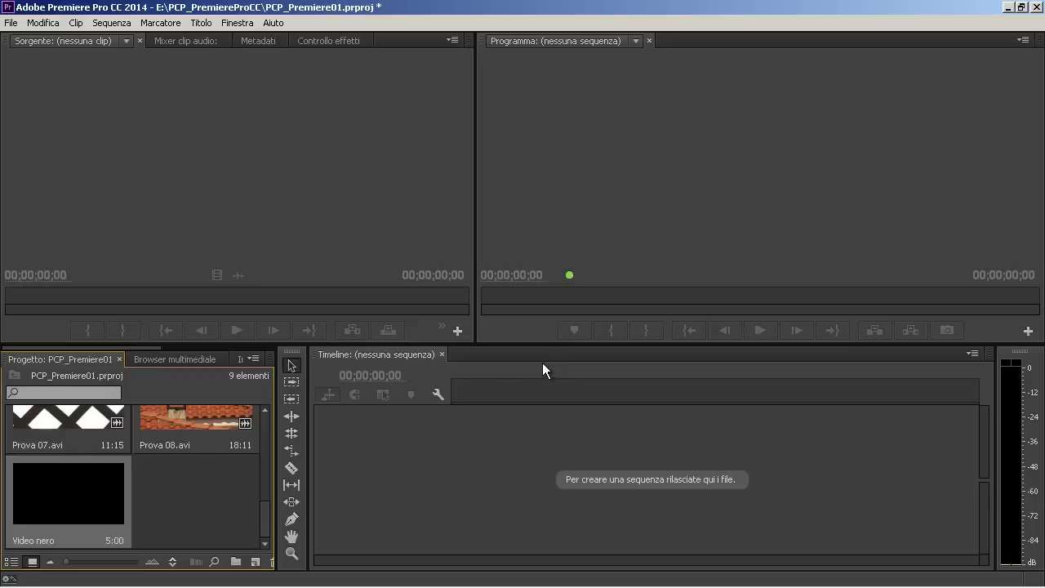
Step: Create a Monoscopio colour-bars clip with default settings
click(256, 562)
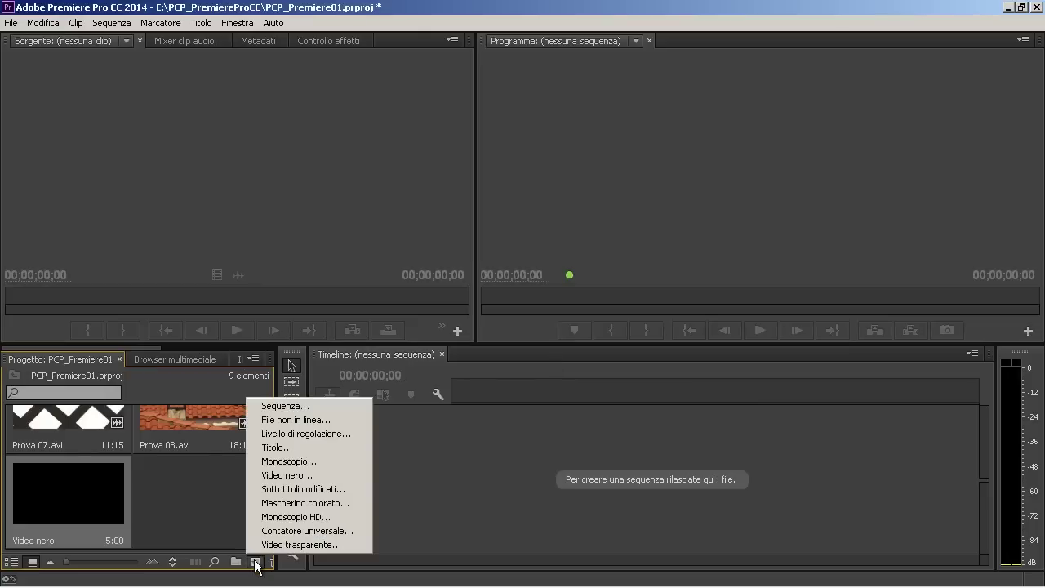
click(278, 461)
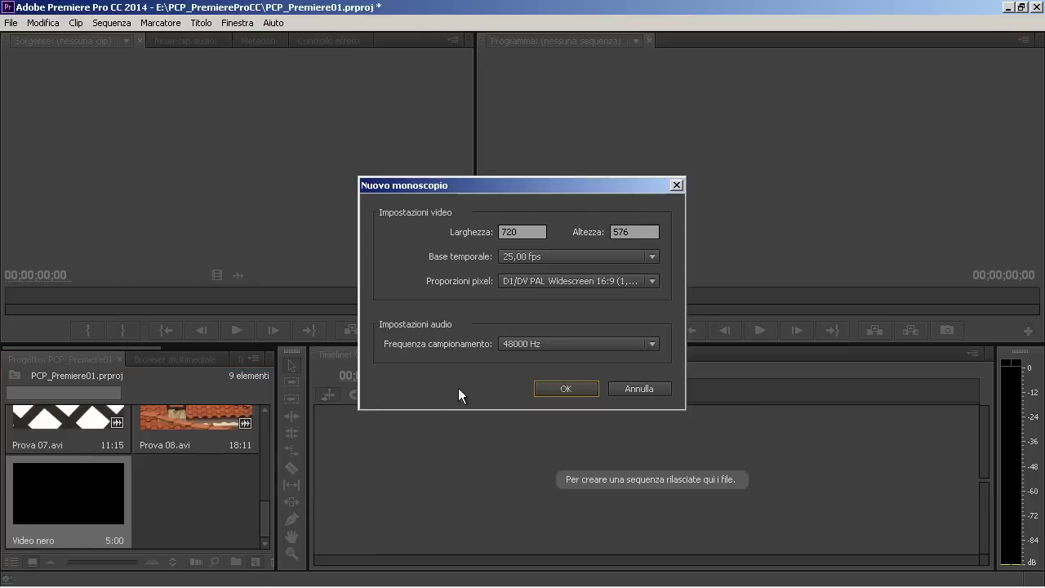
click(568, 389)
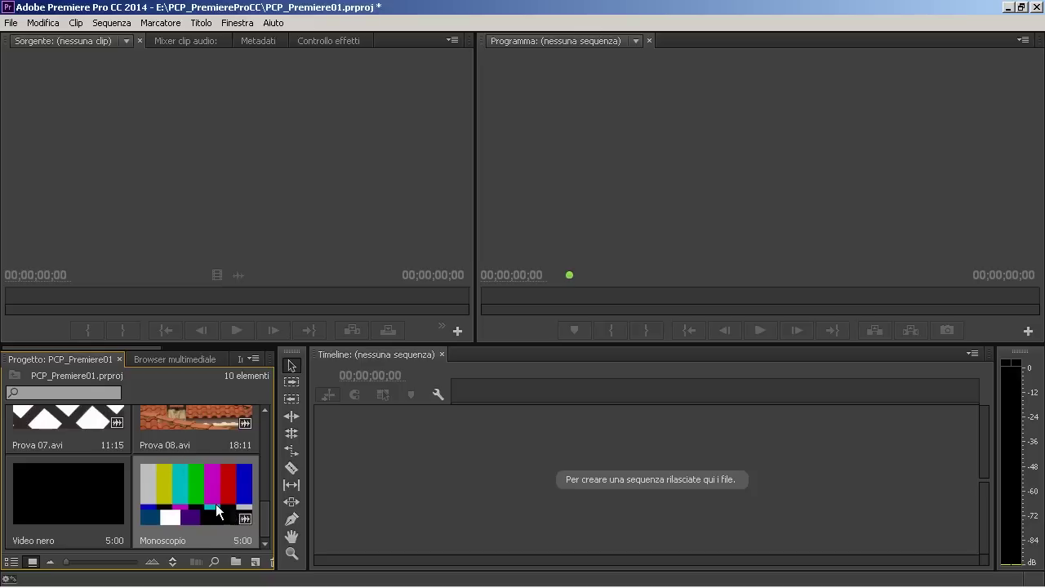
Step: Create a title named Titolo iniziale reading "Adobe Premiere Pro CC"
click(256, 562)
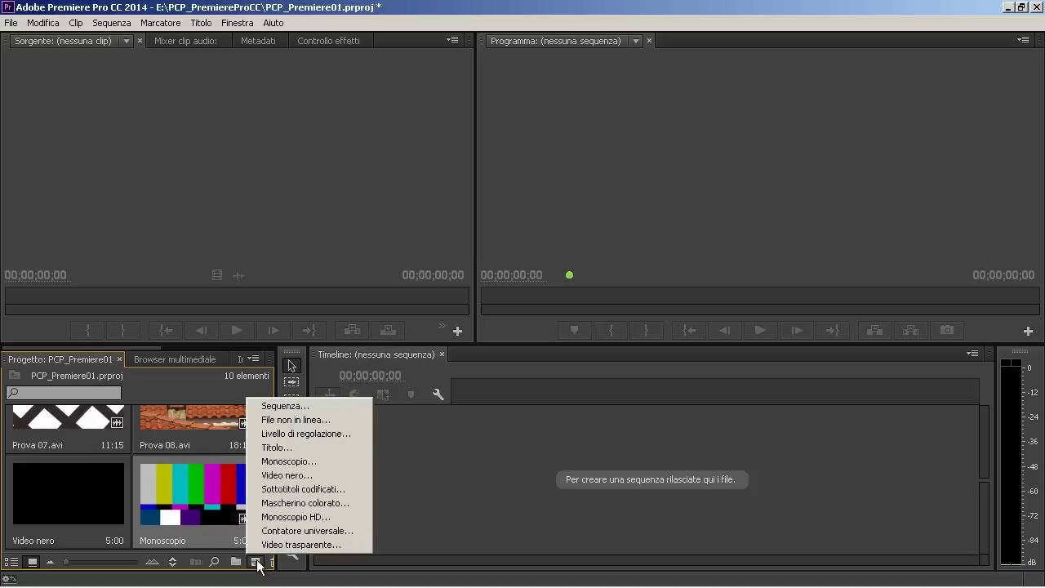
click(292, 447)
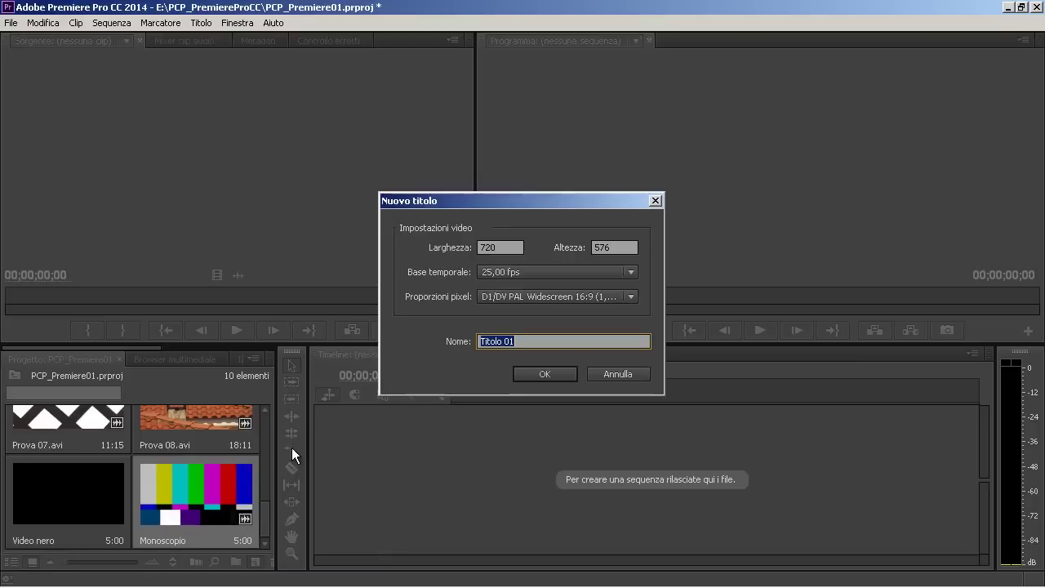
text(Titolo iniziale)
click(526, 378)
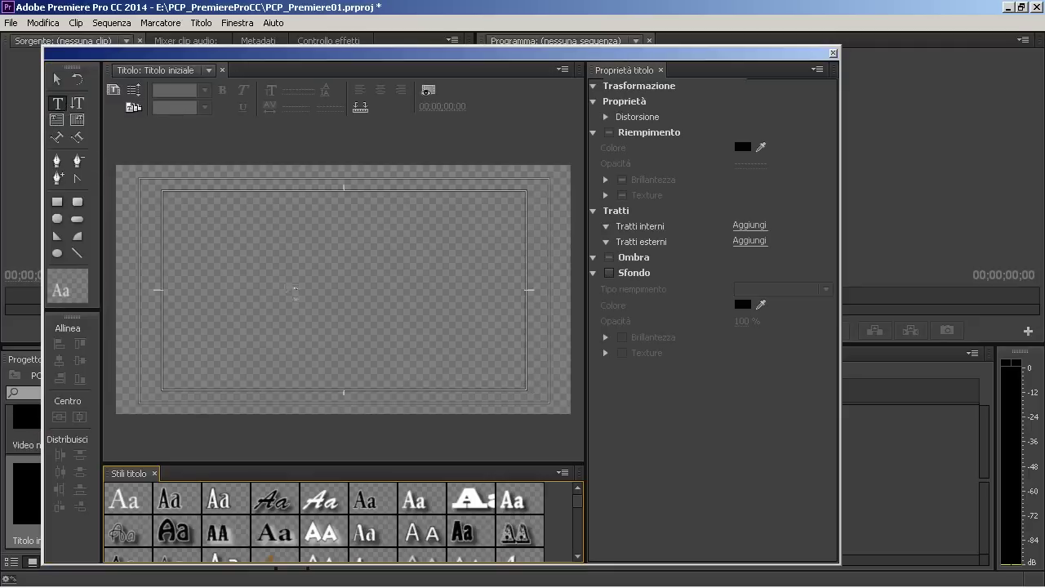
click(197, 284)
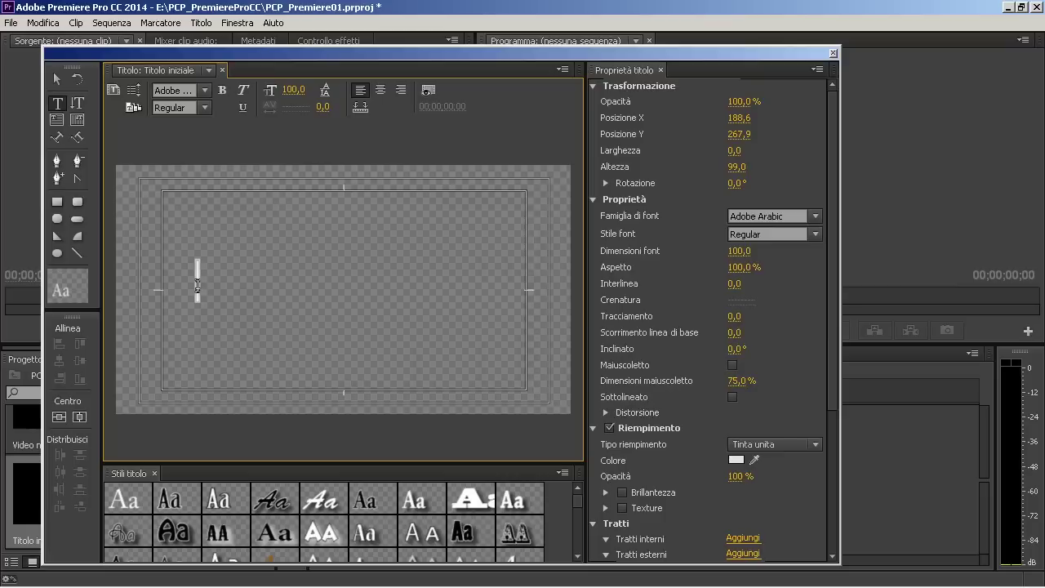
text(Adobe Premiere Pro CC)
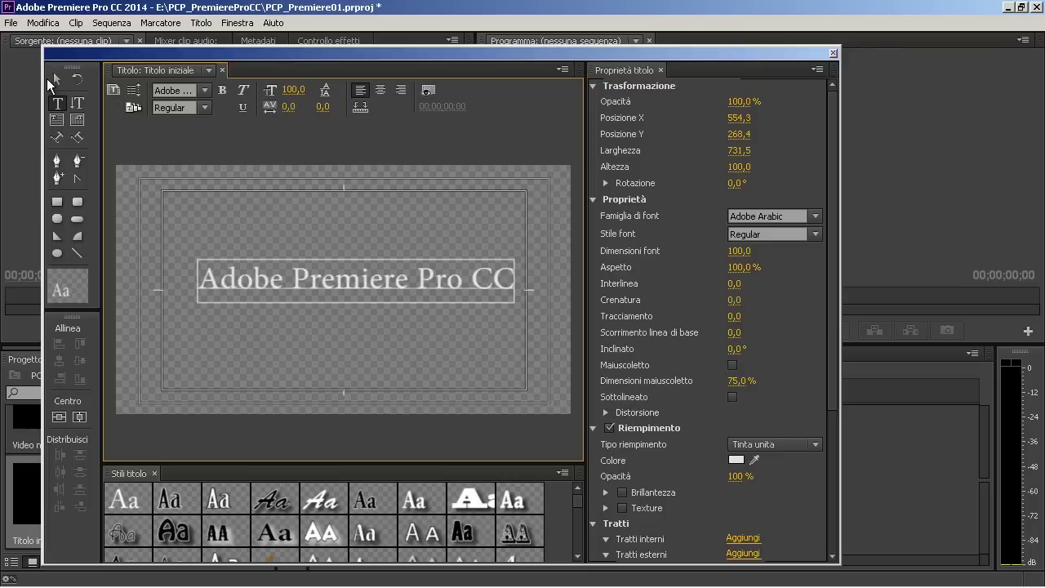
Step: Style the title text Poplar Std Black, widen its kerning and centre it on the frame
click(55, 80)
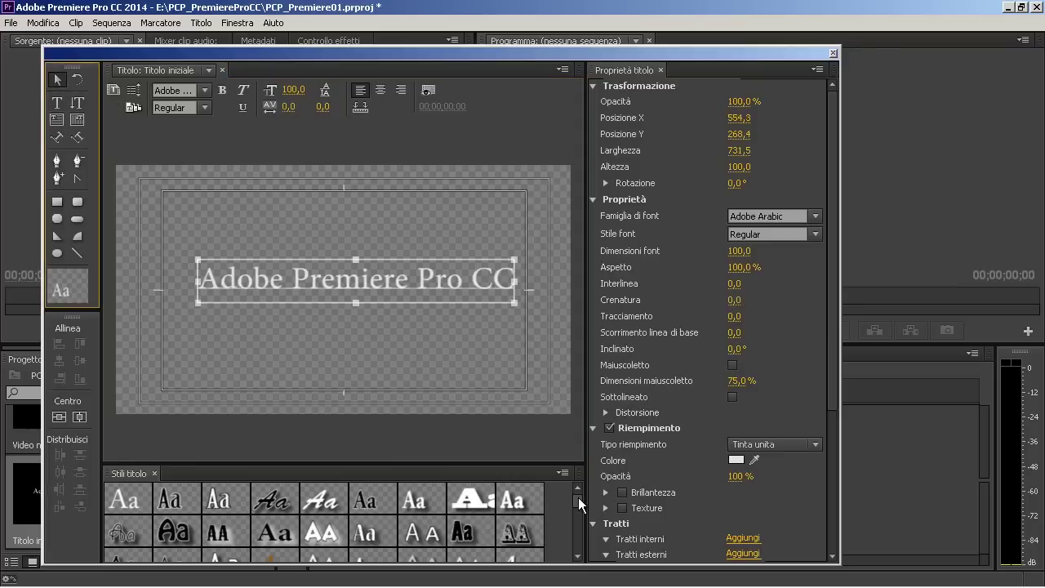
drag(578, 497, 577, 517)
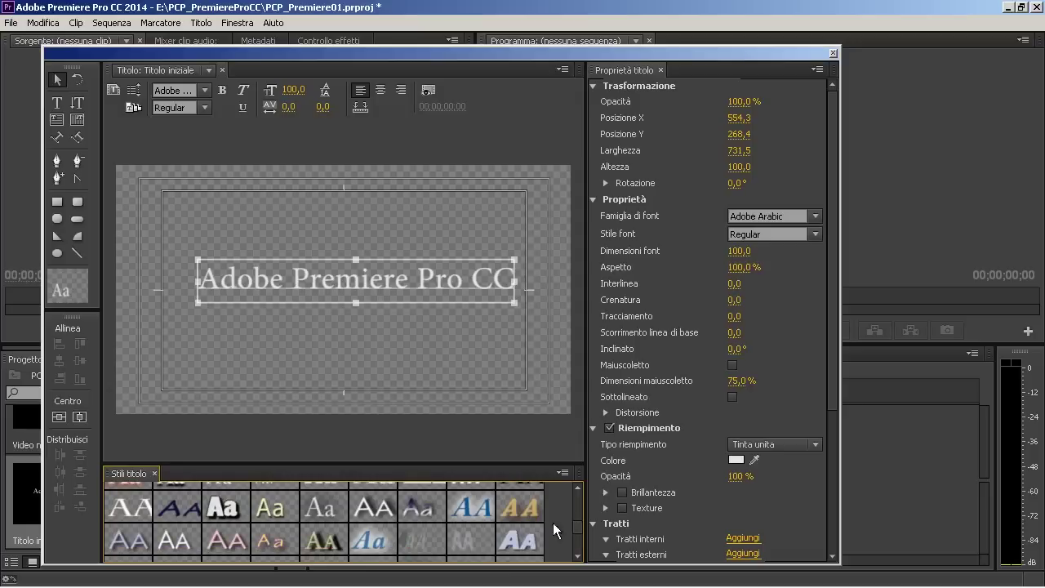
click(216, 507)
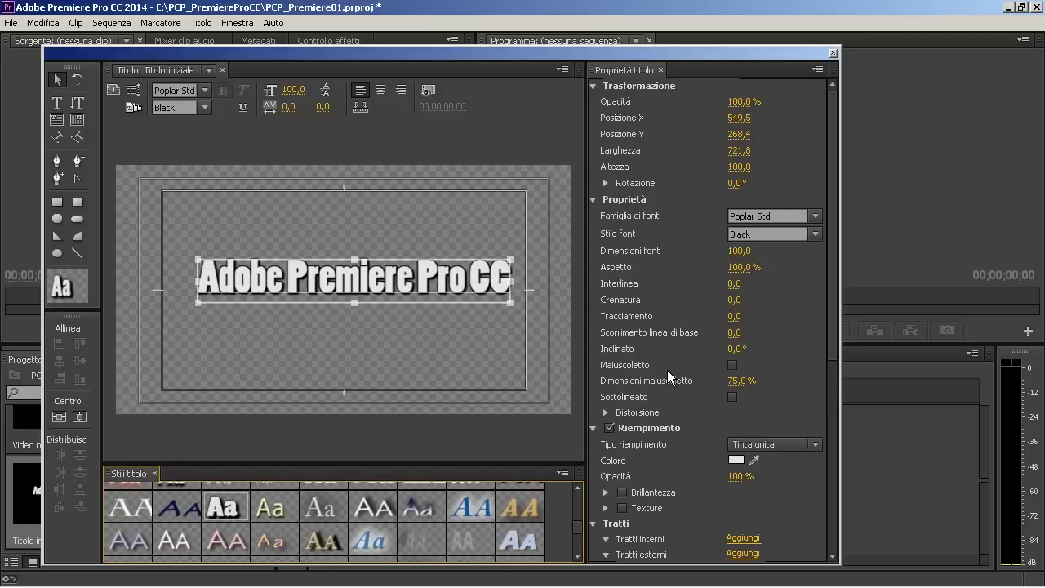
drag(733, 300, 737, 304)
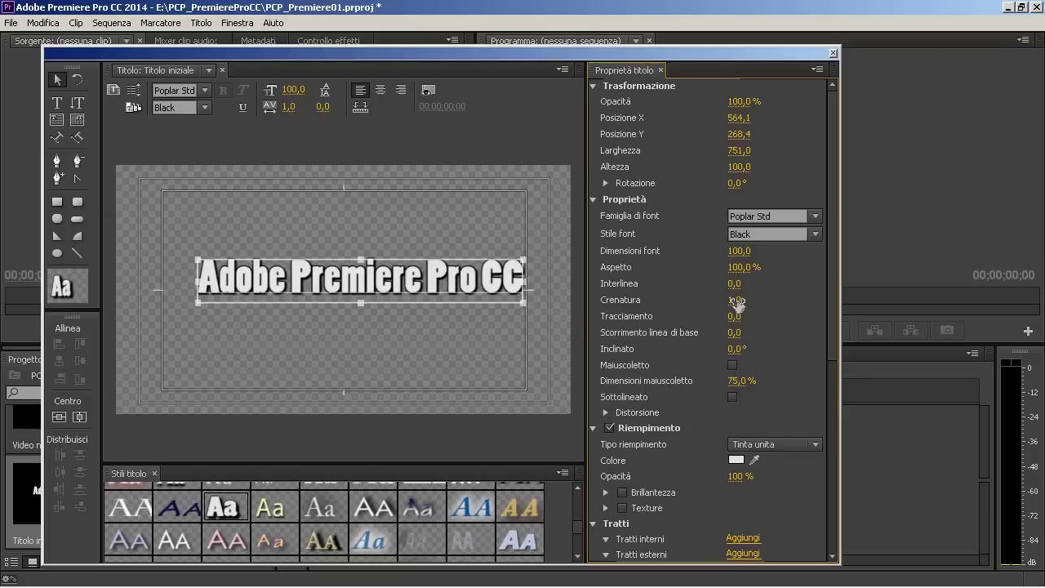
click(60, 421)
click(79, 418)
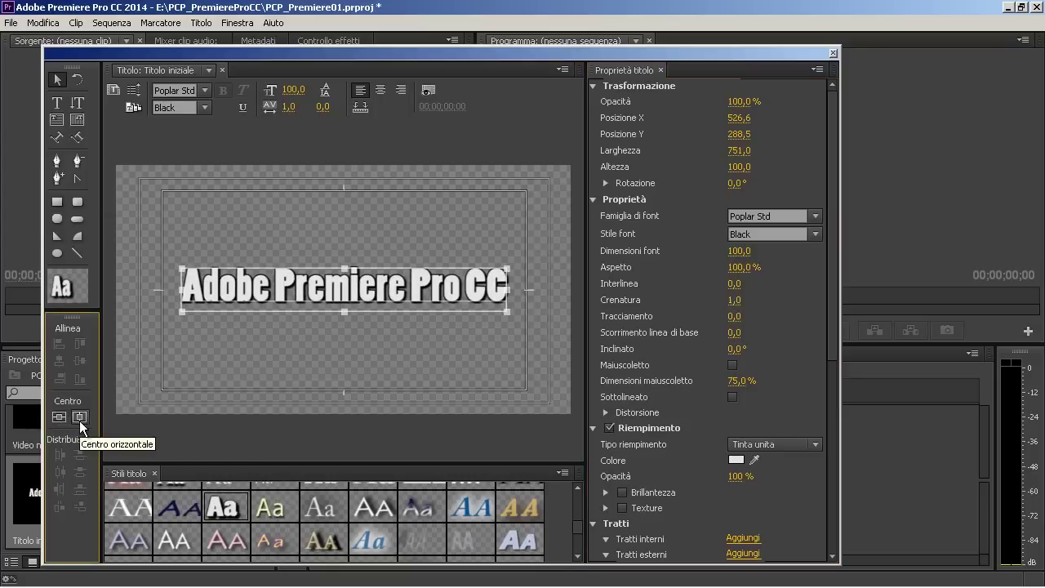
click(833, 53)
Step: Create a title named Titolo finale with the text "The End"
click(254, 562)
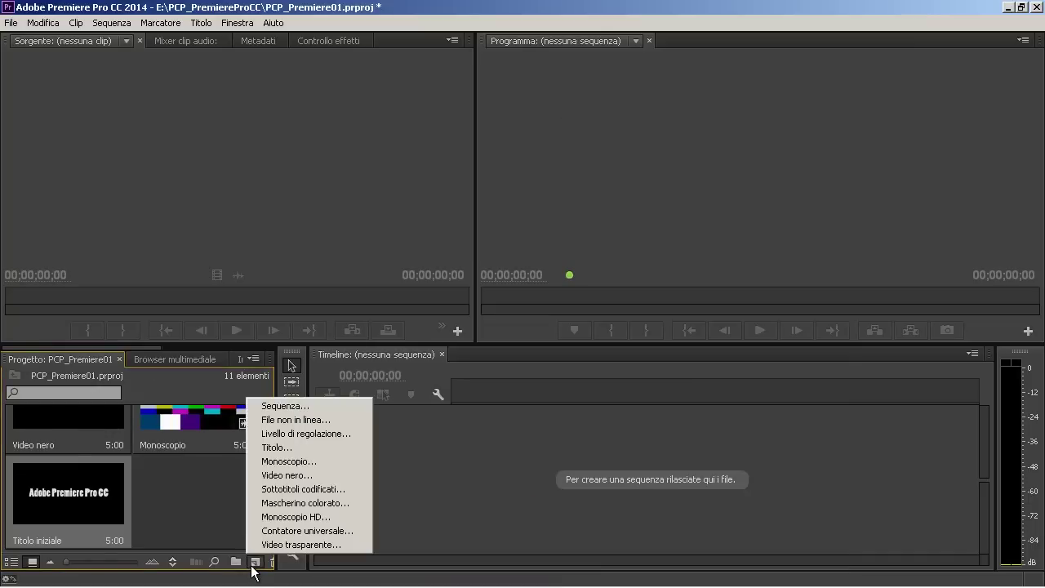
click(277, 447)
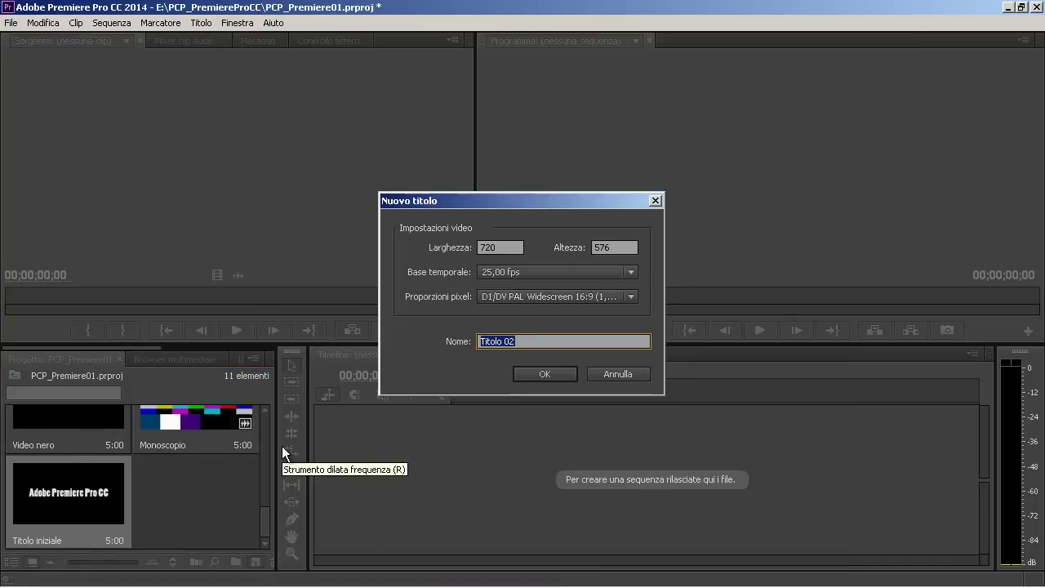
text(Titolo finale)
click(544, 373)
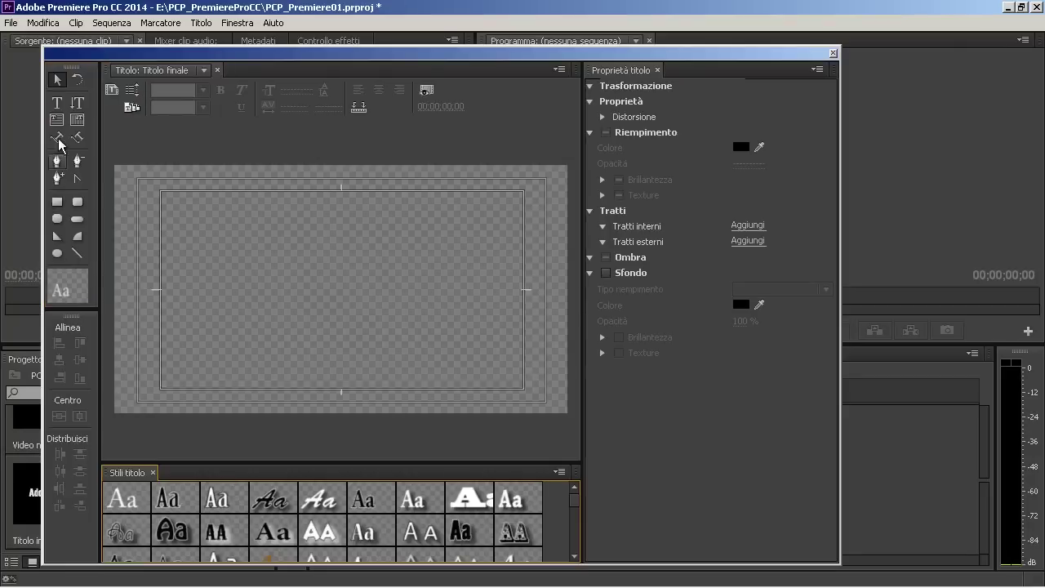
click(59, 104)
click(259, 277)
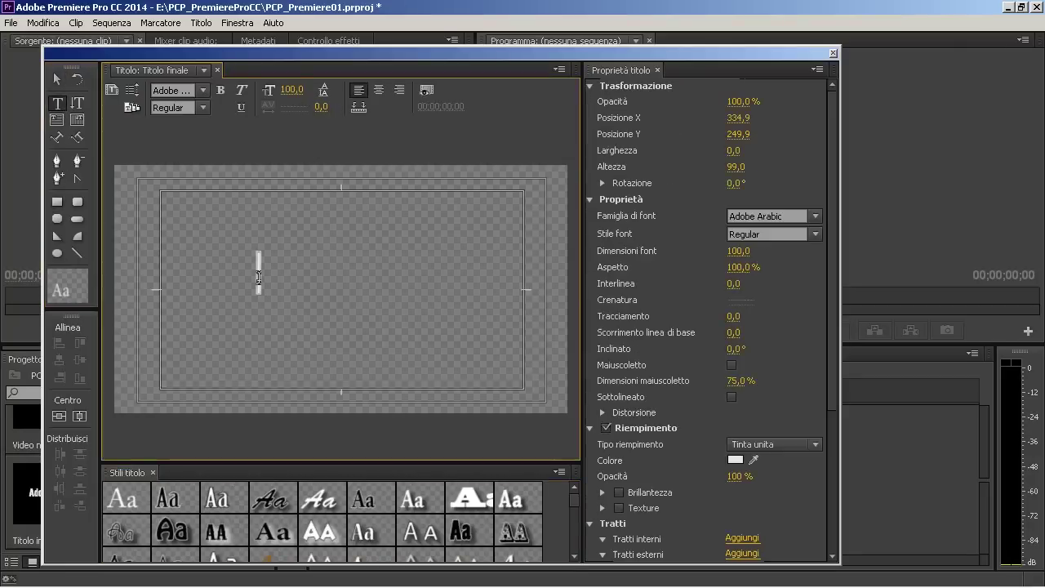
text(The End)
Step: Centre "The End", apply bold Poplar Std Black style and set line spacing to 11
click(58, 80)
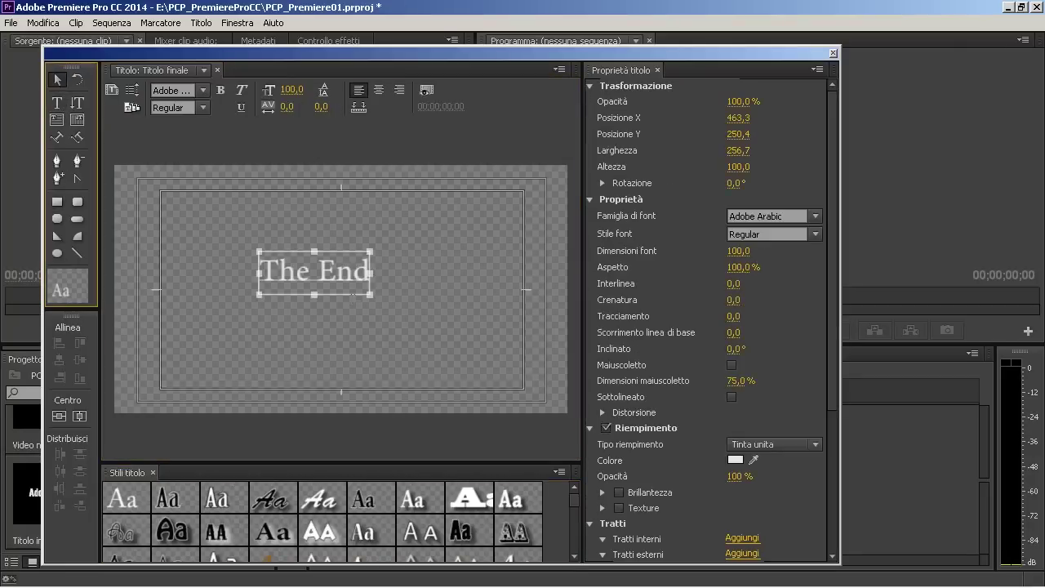
click(59, 415)
click(80, 416)
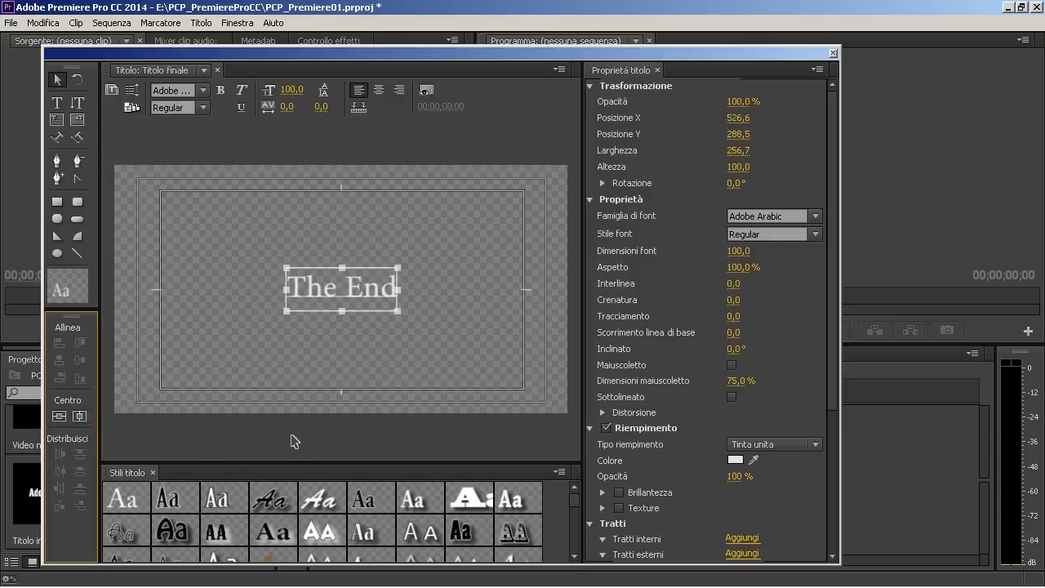
scroll(296, 494, down, 3)
click(225, 527)
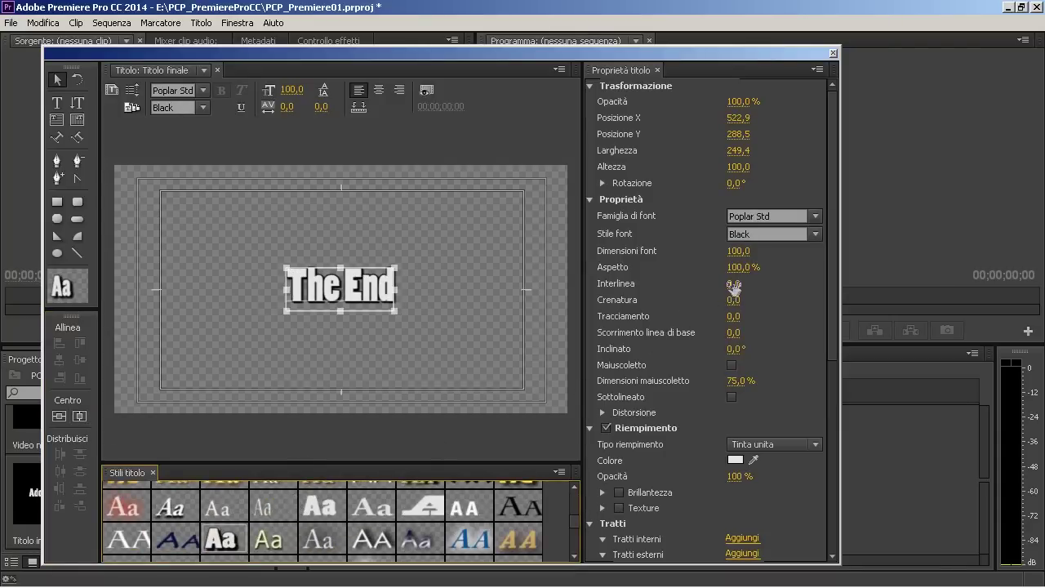
mouse_move(733, 283)
mouse_down()
mouse_move(735, 304)
mouse_move(742, 300)
mouse_up()
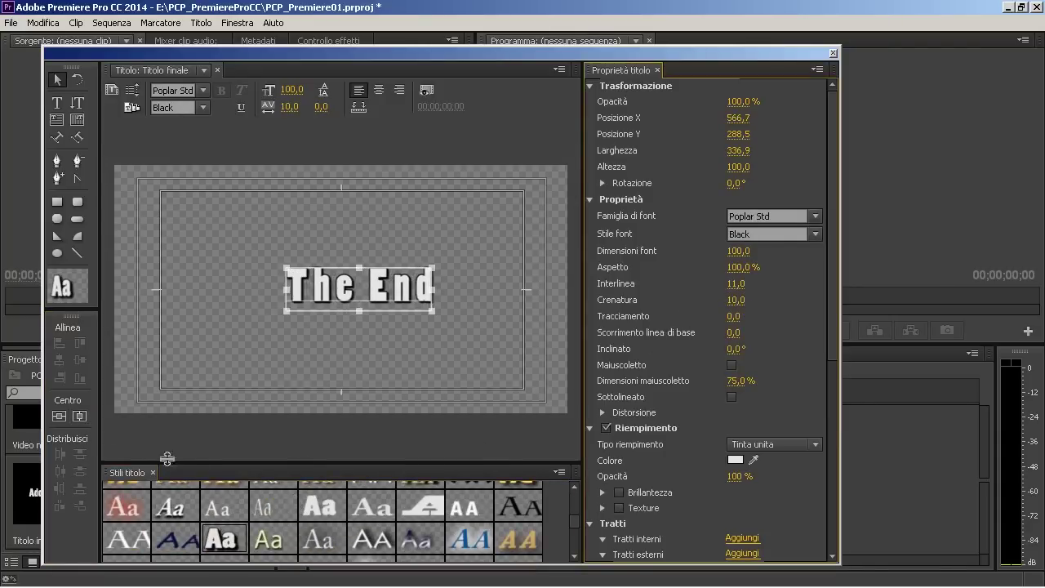
click(75, 416)
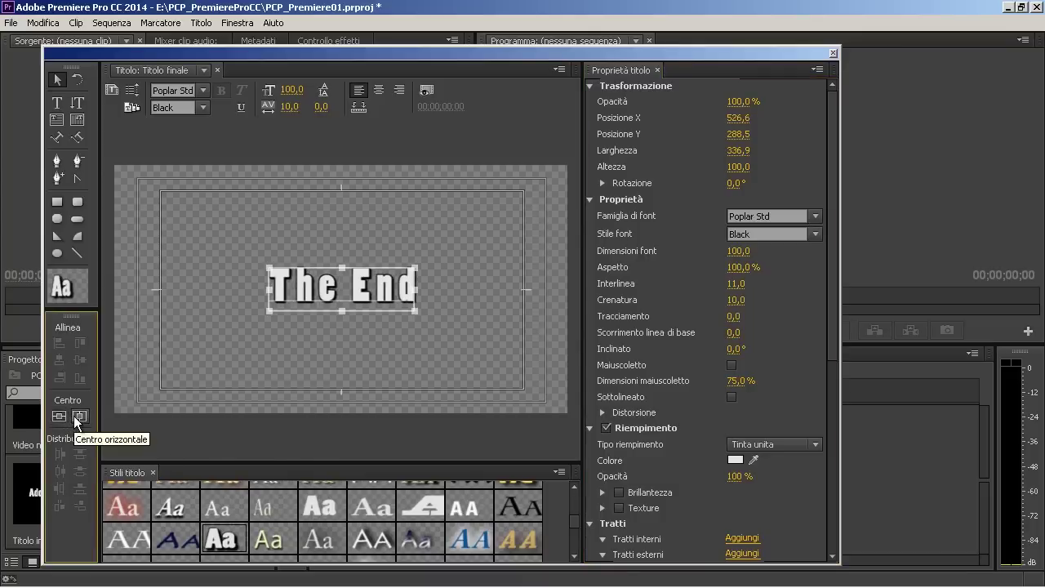
click(834, 55)
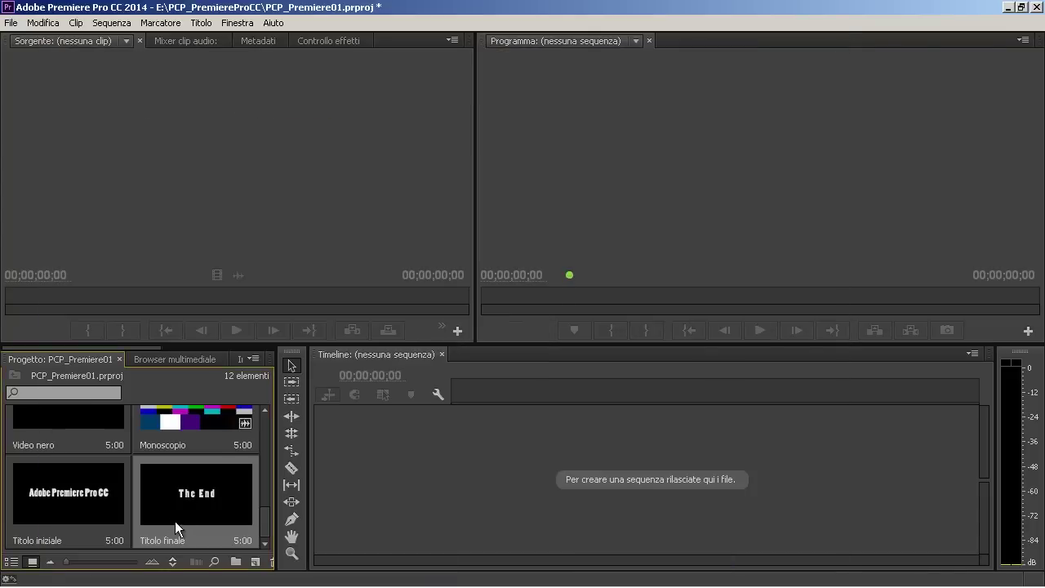
Step: Import Musica.wav from the Capitolo05 folder through the Media Browser
click(181, 361)
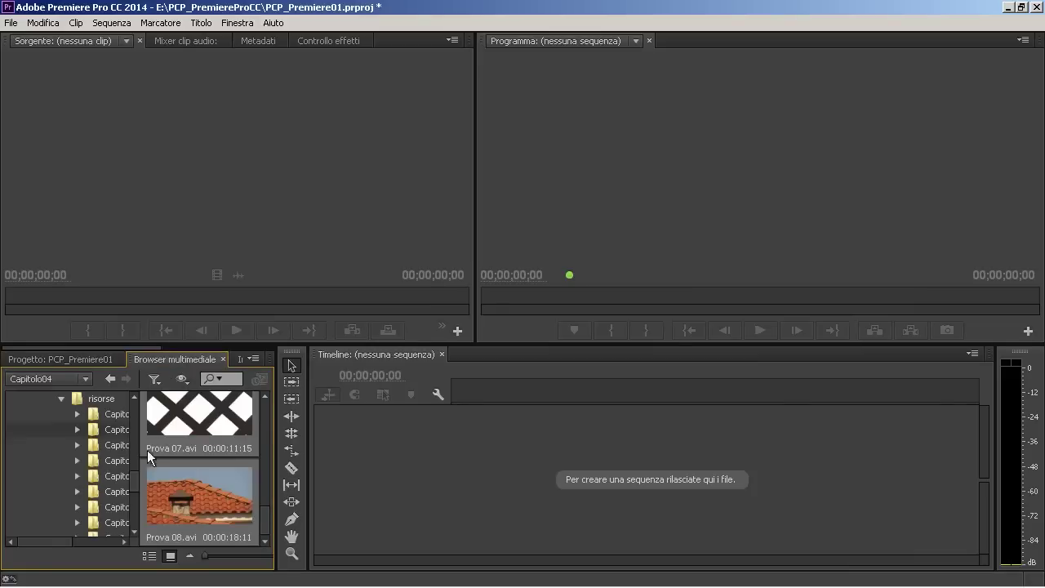
click(112, 446)
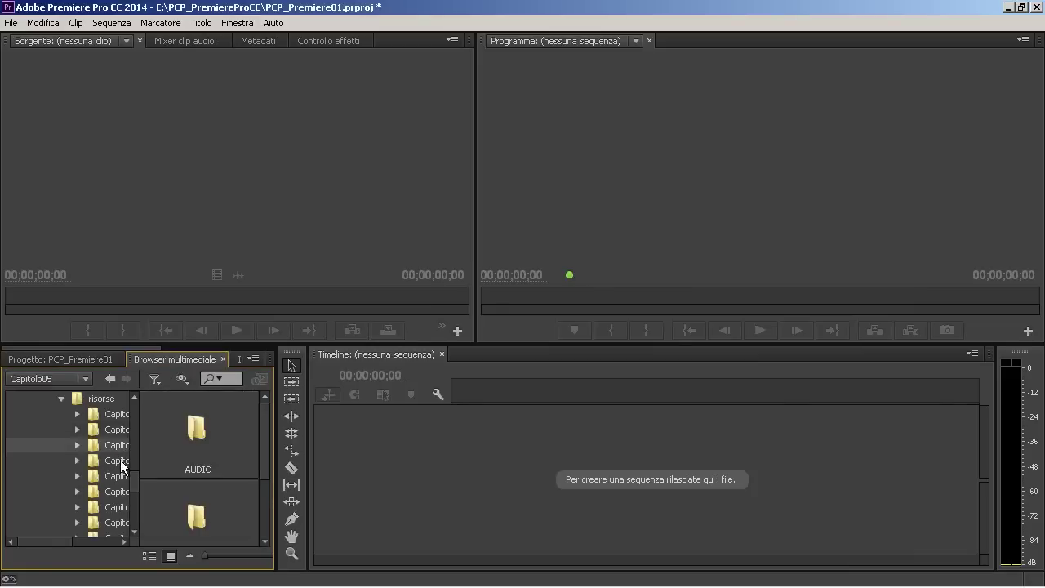
click(121, 461)
right_click(208, 452)
click(219, 454)
click(99, 358)
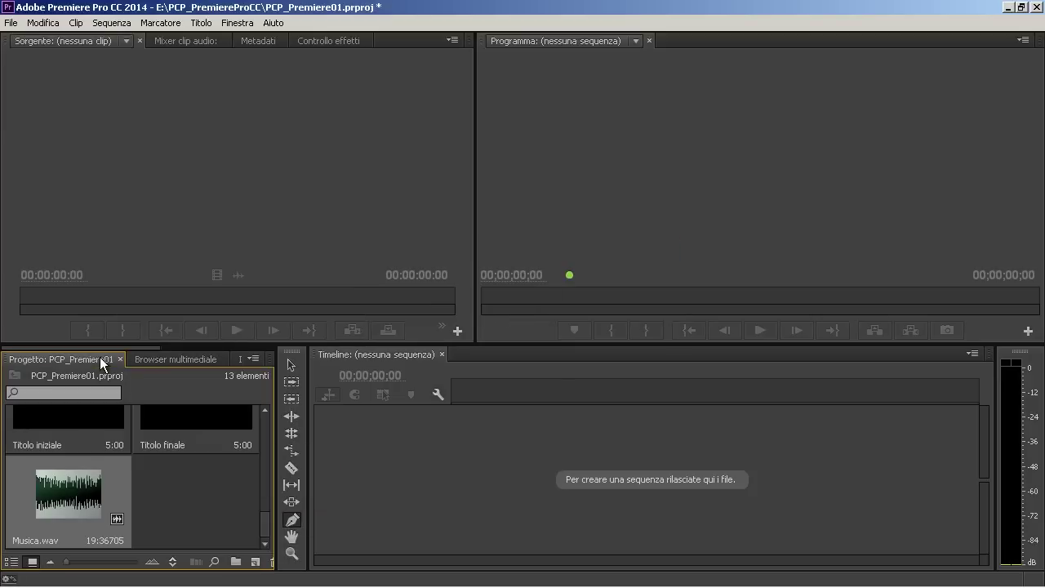
mouse_move(264, 530)
mouse_down()
mouse_move(267, 478)
mouse_move(266, 505)
mouse_up()
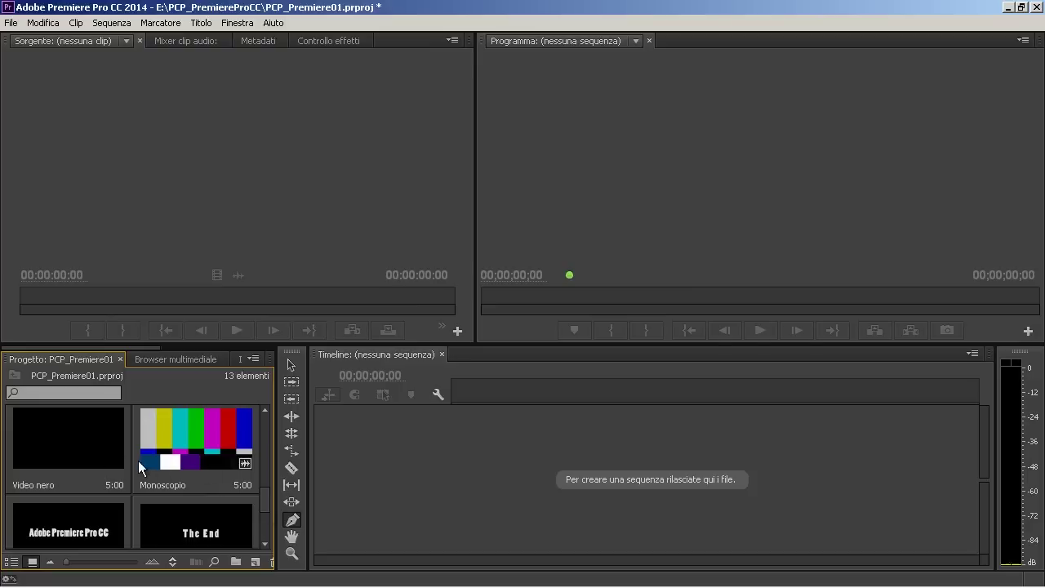
Step: Create Sequenza 01 using the DV-PAL 48 kHz Widescreen preset
drag(267, 500, 267, 512)
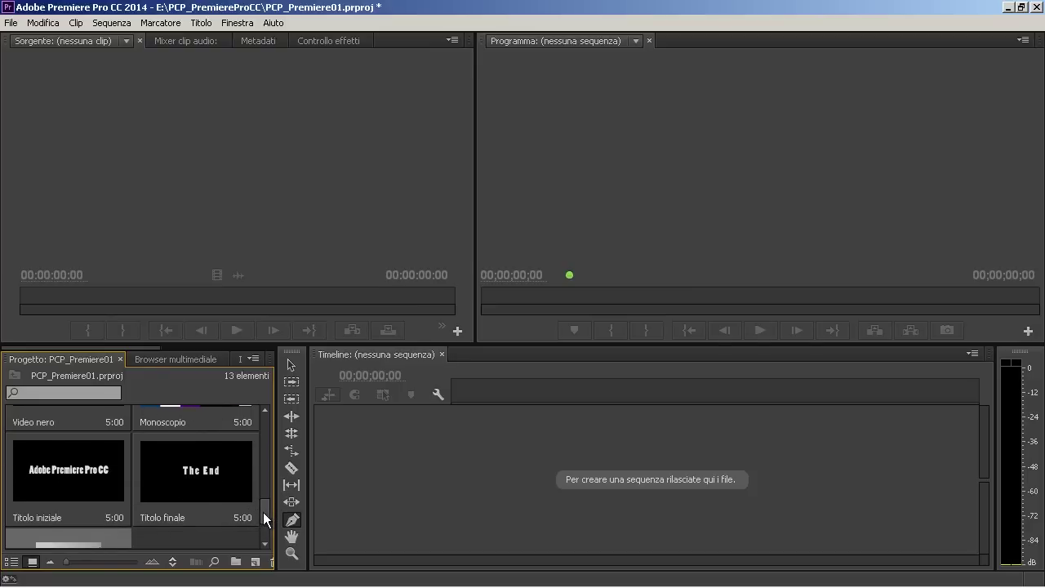
scroll(78, 515, down, 1)
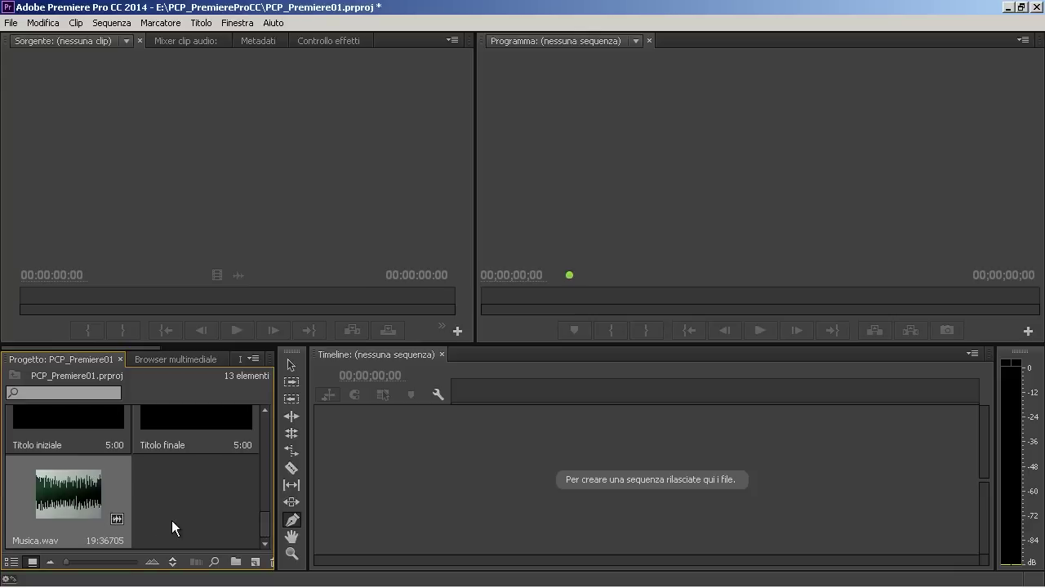
click(256, 562)
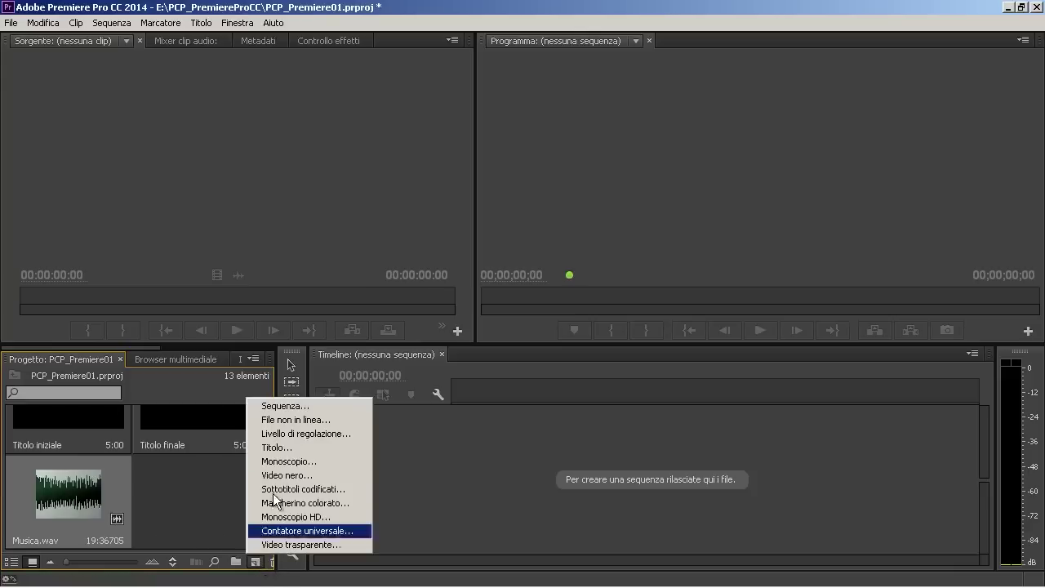
click(291, 409)
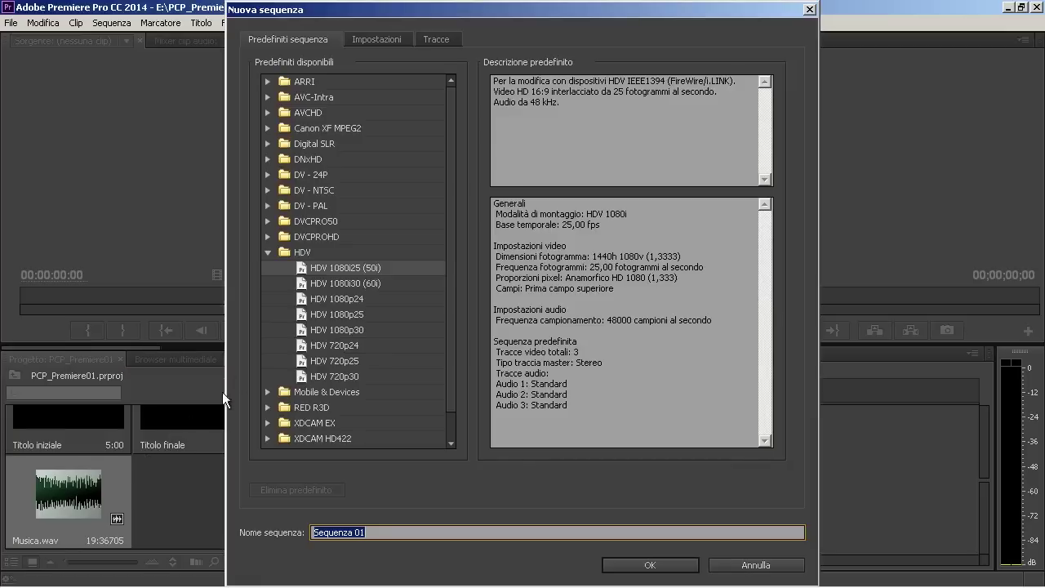
click(268, 205)
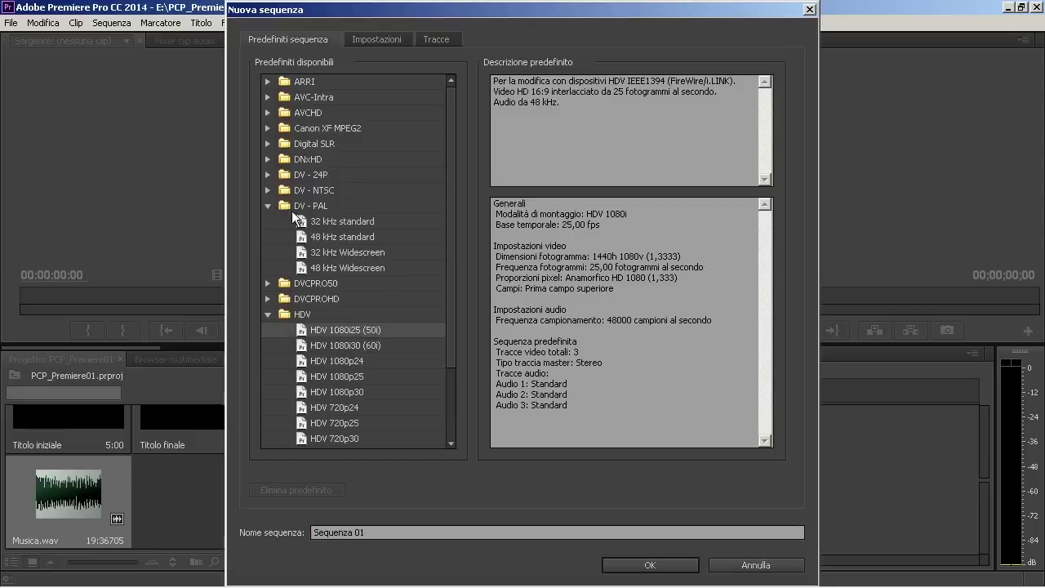
click(324, 267)
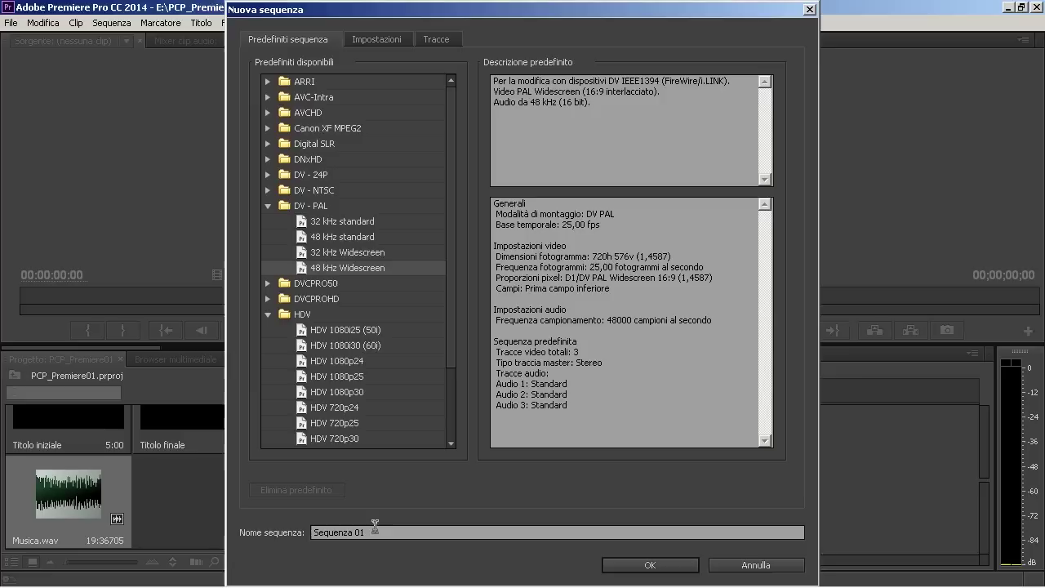
click(679, 568)
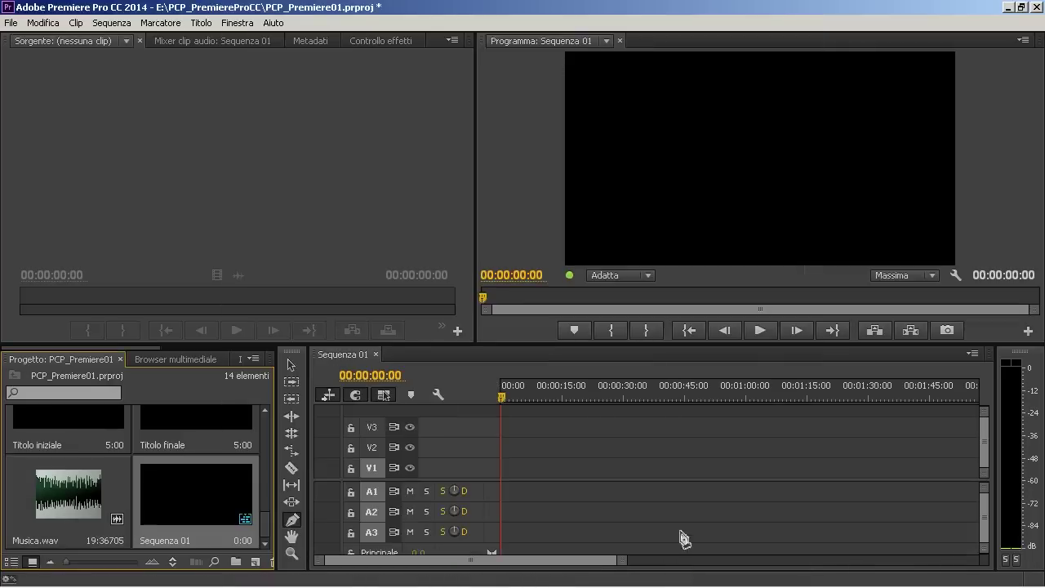
Step: Place the Monoscopio colour bars at the start of the sequence
click(288, 359)
click(296, 366)
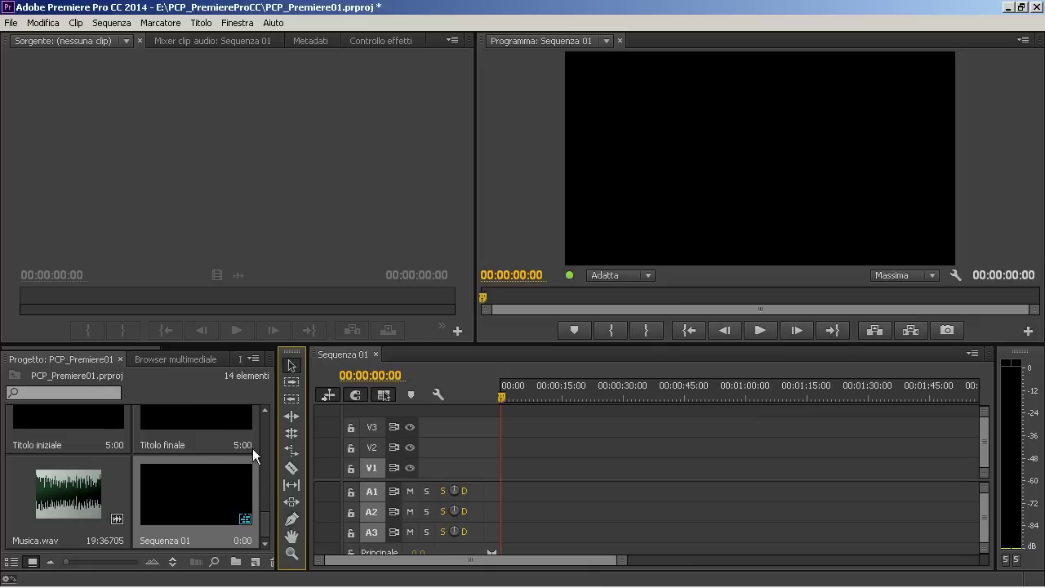
drag(267, 513, 260, 422)
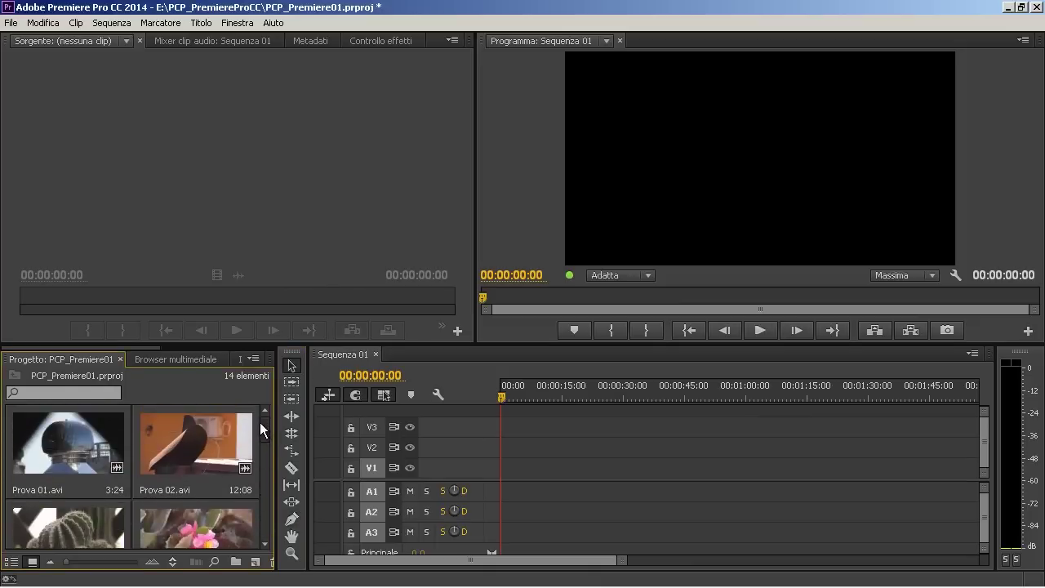
mouse_move(193, 487)
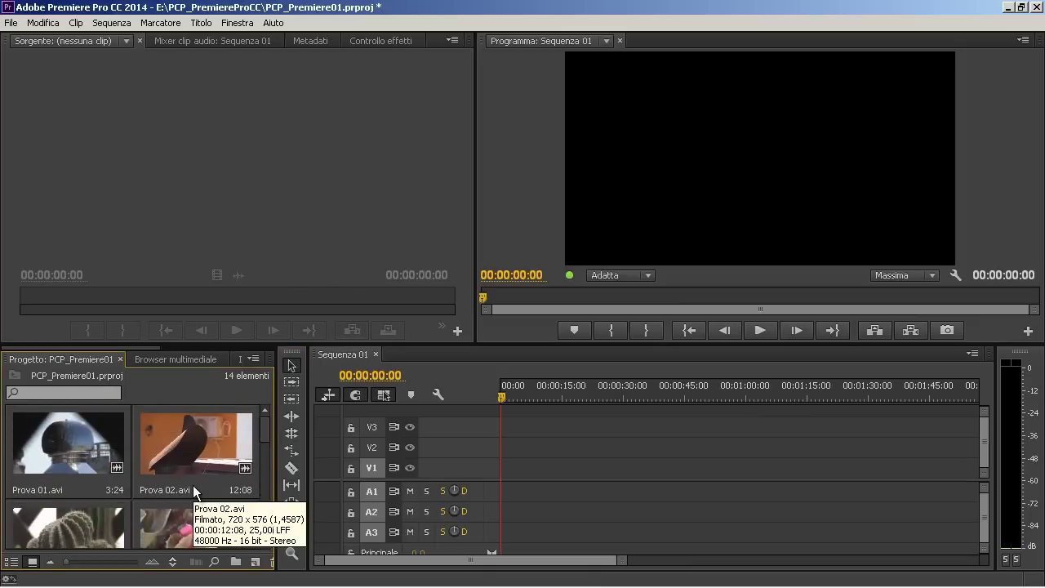
drag(263, 431, 266, 499)
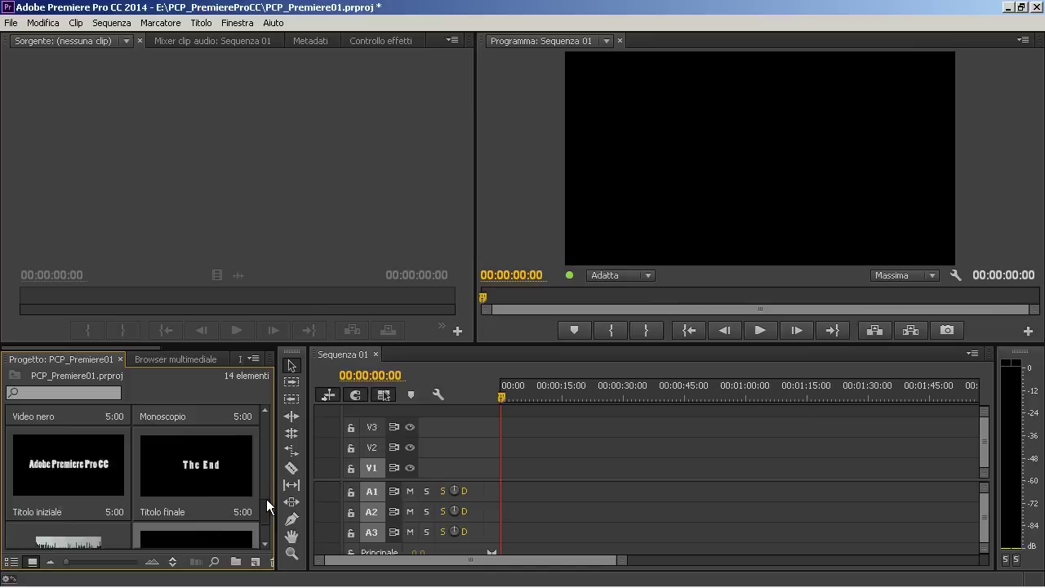
drag(194, 478, 501, 476)
drag(267, 498, 266, 415)
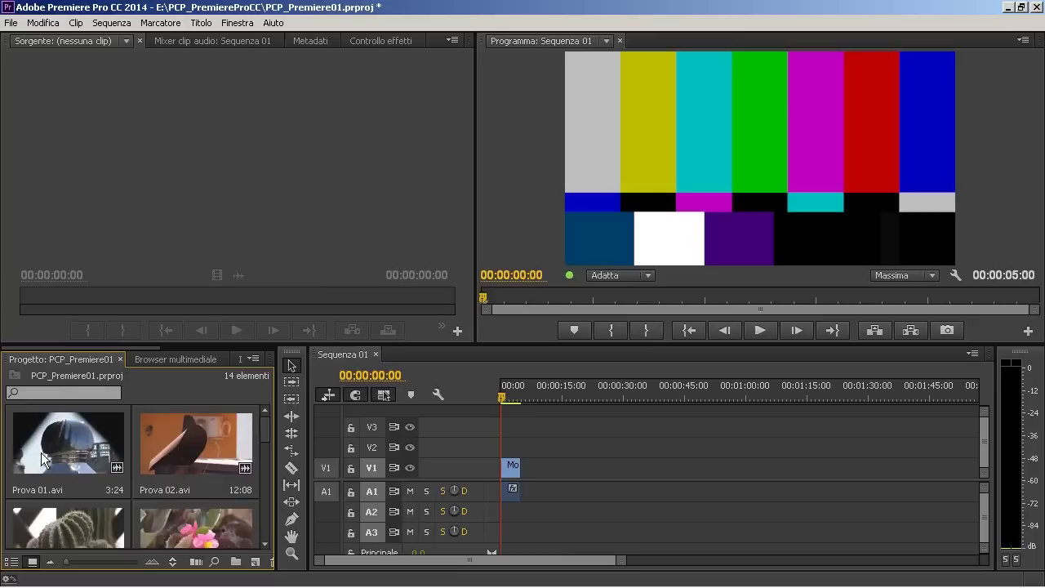
Step: Trim Prova 01.avi with In/Out points and add its video only to V1
double_click(70, 456)
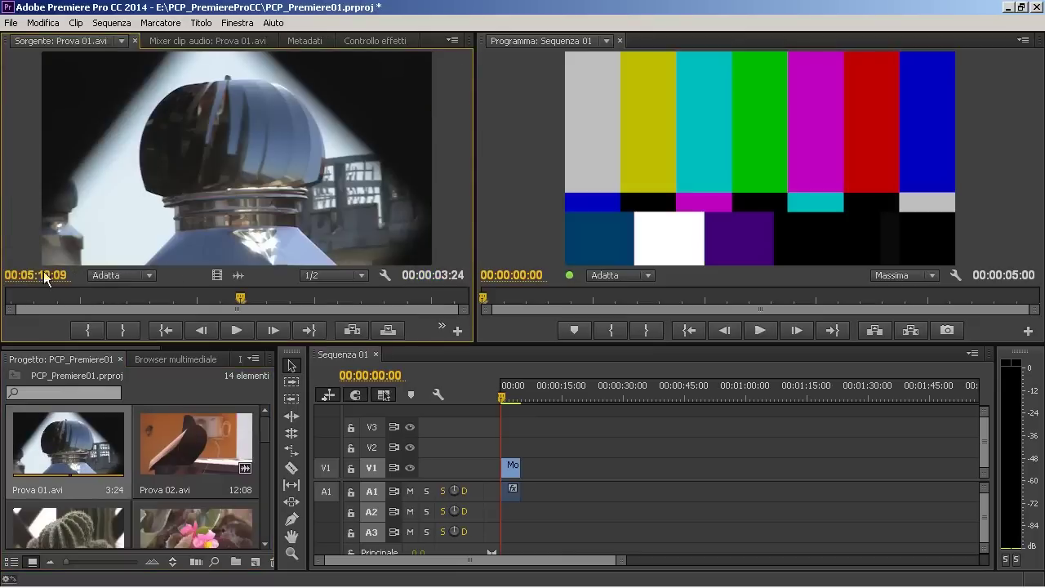
click(67, 298)
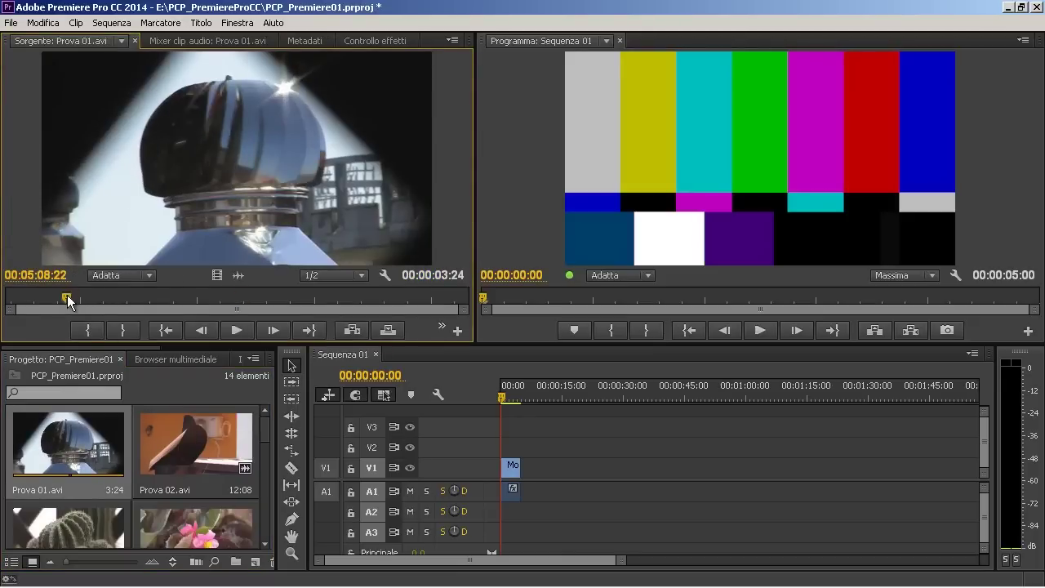
drag(67, 297, 356, 295)
click(122, 330)
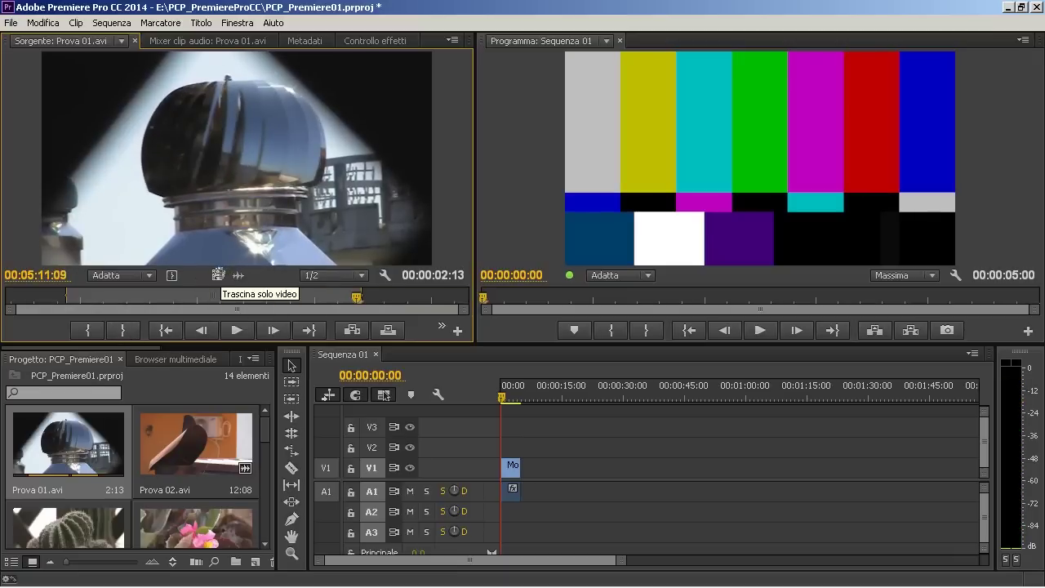
mouse_move(219, 272)
mouse_down()
mouse_move(536, 439)
mouse_move(542, 467)
mouse_up()
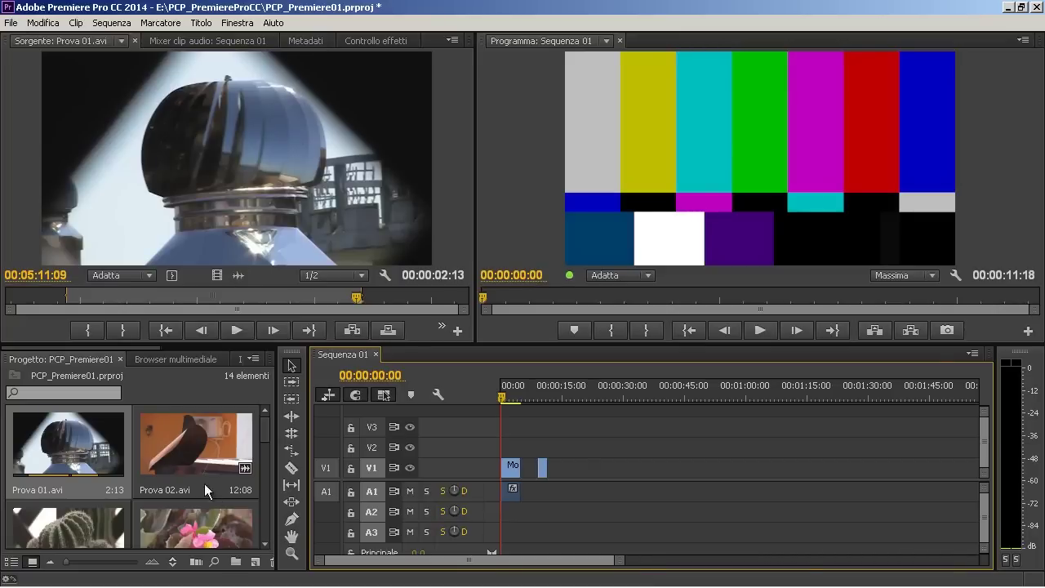
Step: Trim Prova 02.avi with In/Out points and add the excerpt to V1
double_click(195, 465)
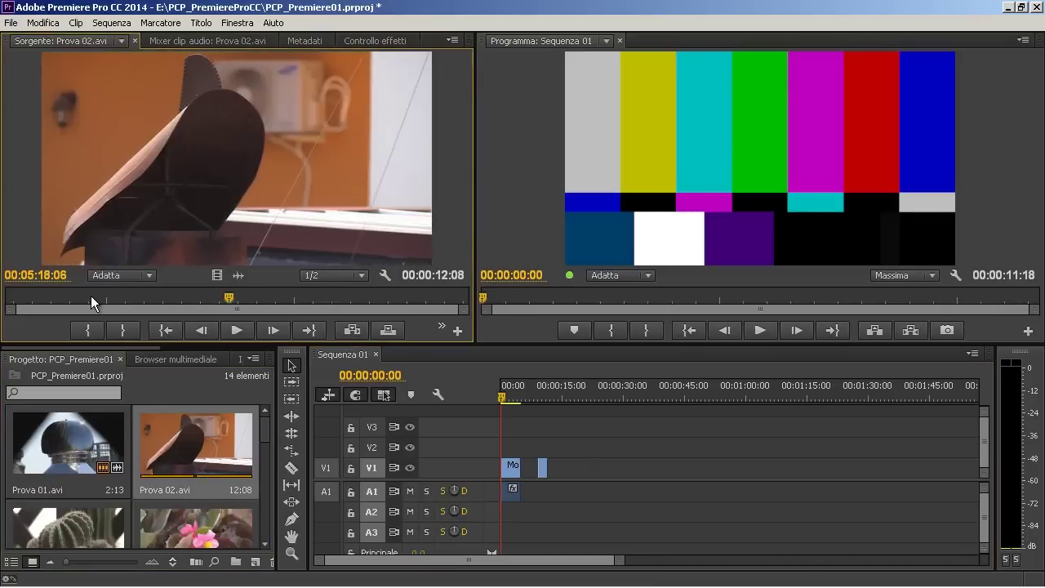
click(90, 295)
click(88, 330)
click(106, 299)
drag(118, 299, 235, 298)
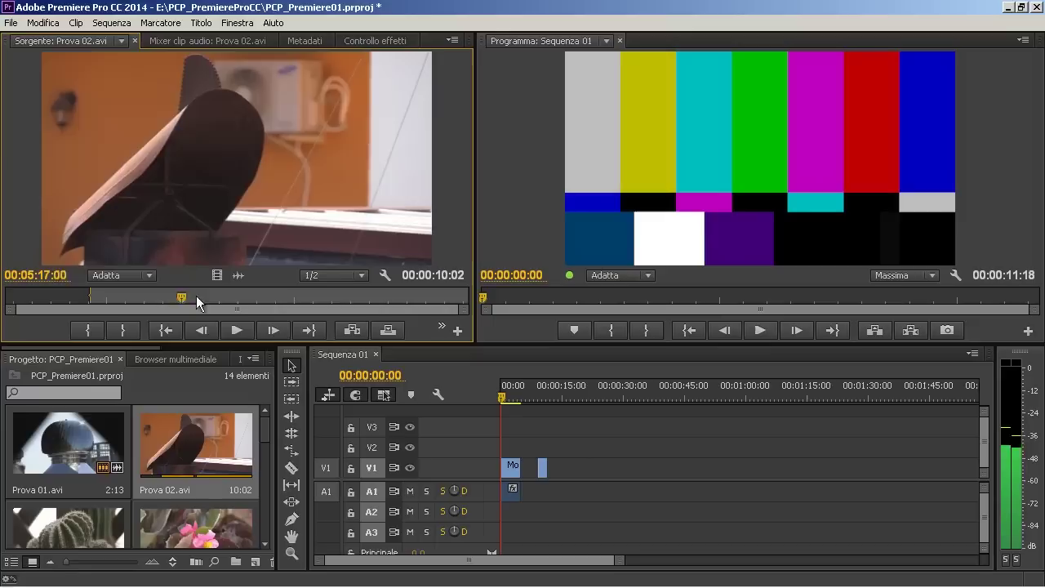
click(127, 327)
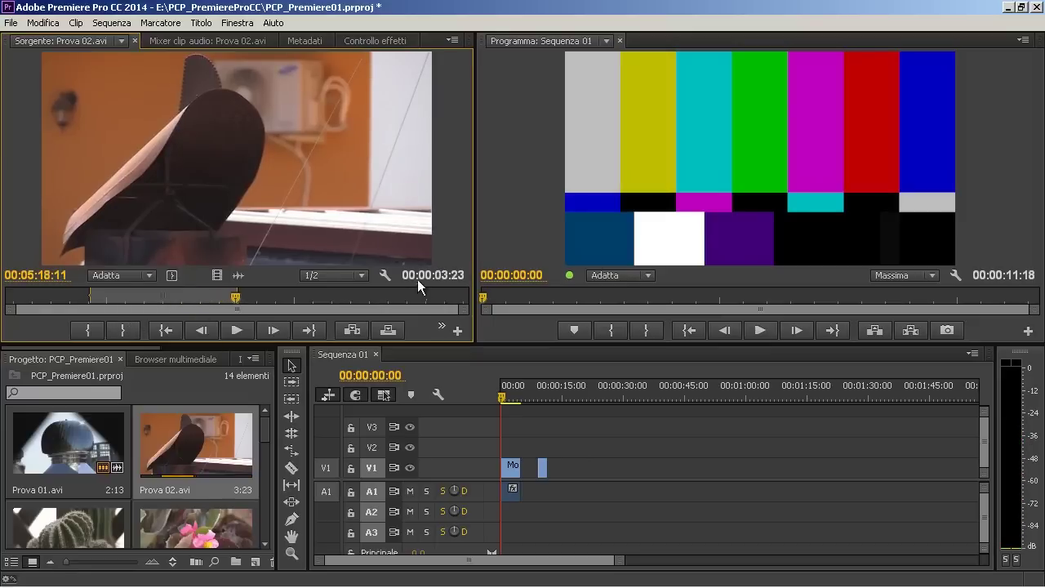
drag(220, 274, 551, 468)
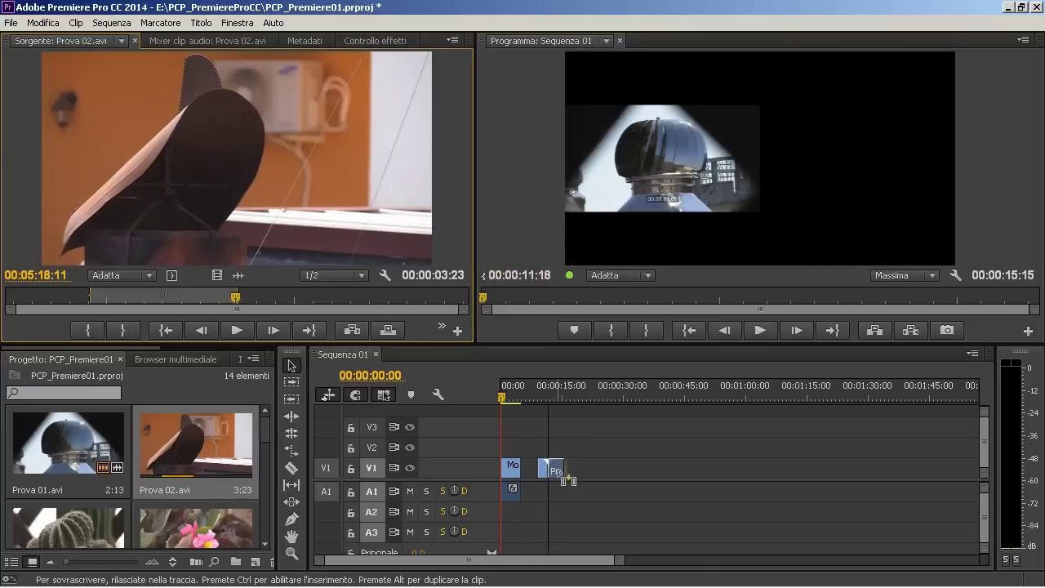
Step: Append a trimmed Prova 04.avi portion, out point 05:40:14, to V1
drag(551, 468, 556, 467)
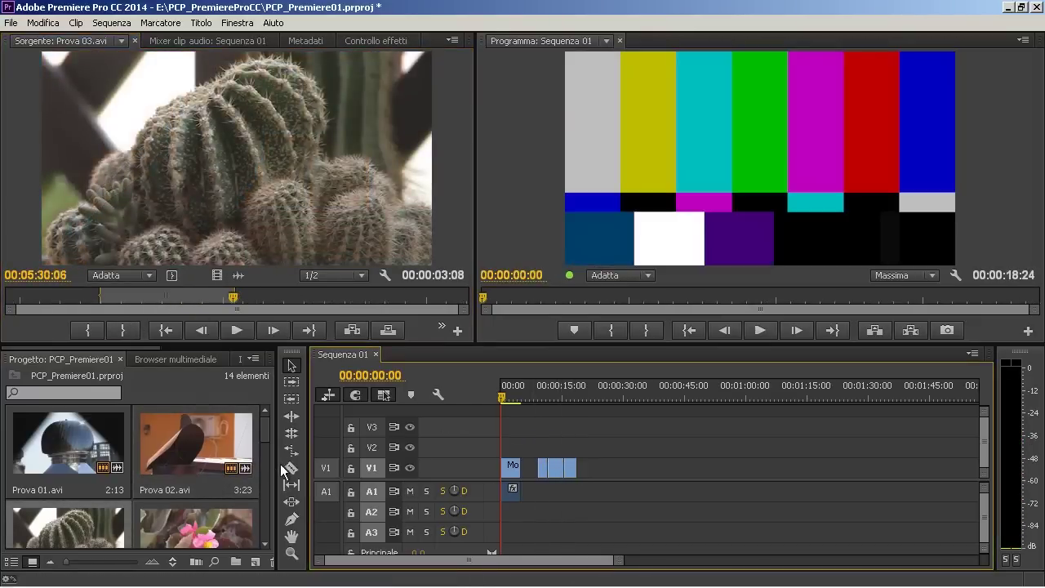
drag(264, 429, 266, 440)
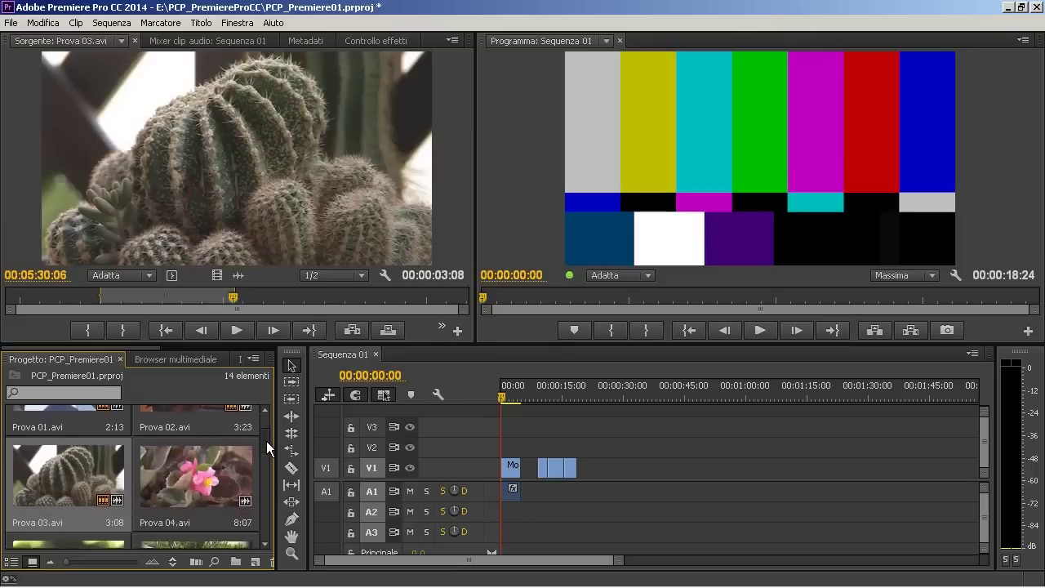
double_click(205, 461)
click(104, 299)
click(96, 328)
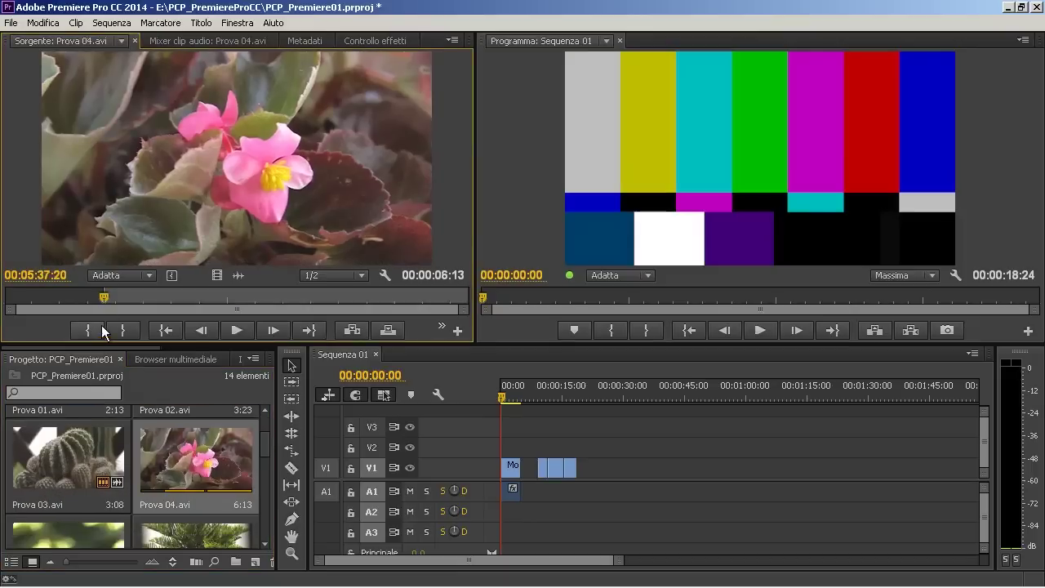
drag(102, 300, 258, 298)
click(129, 326)
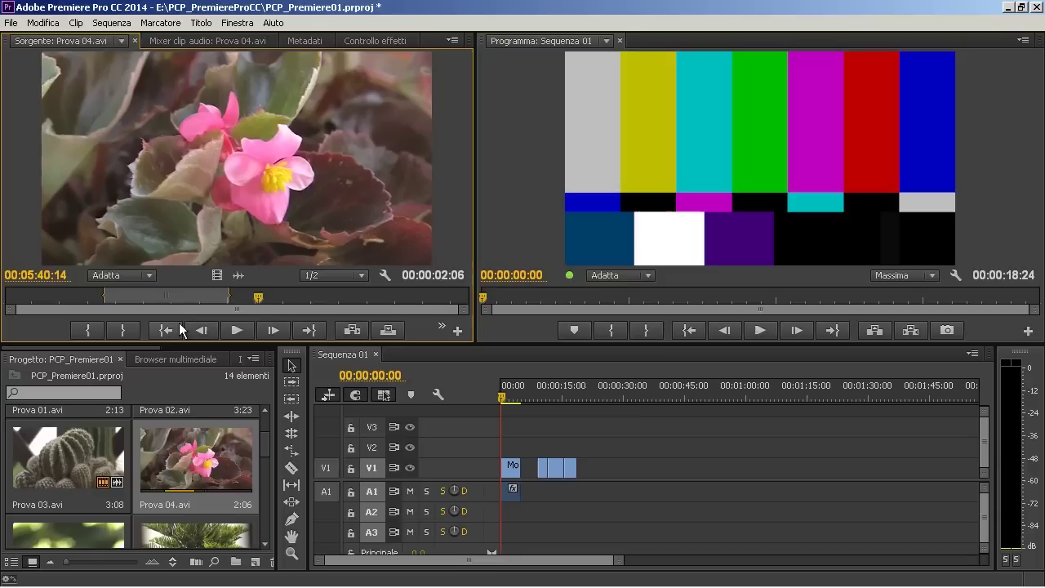
click(129, 329)
drag(441, 392, 589, 472)
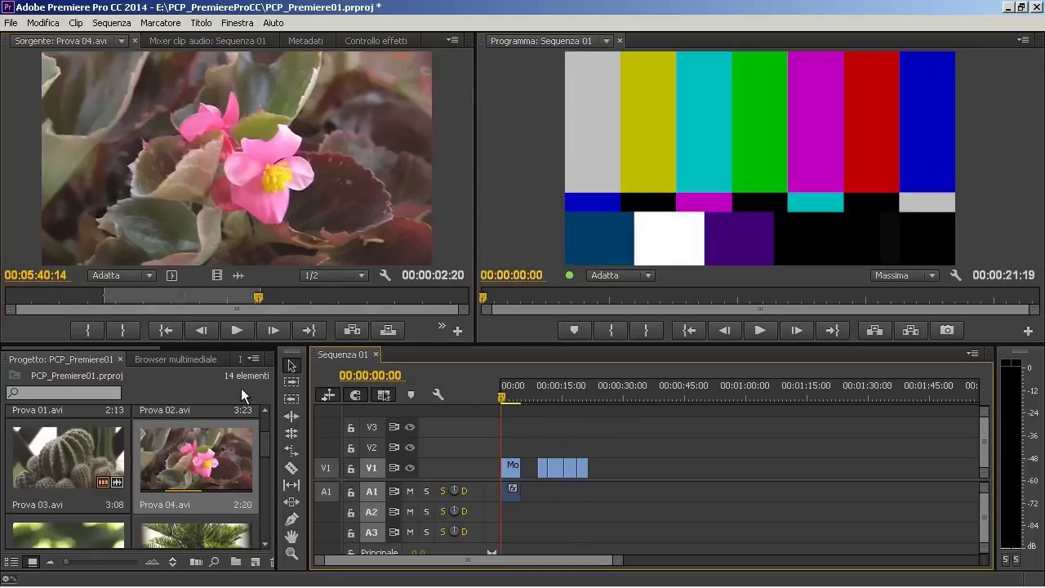
Step: Append a trimmed Prova 06.avi portion to V1 after the other clips
drag(266, 449, 269, 466)
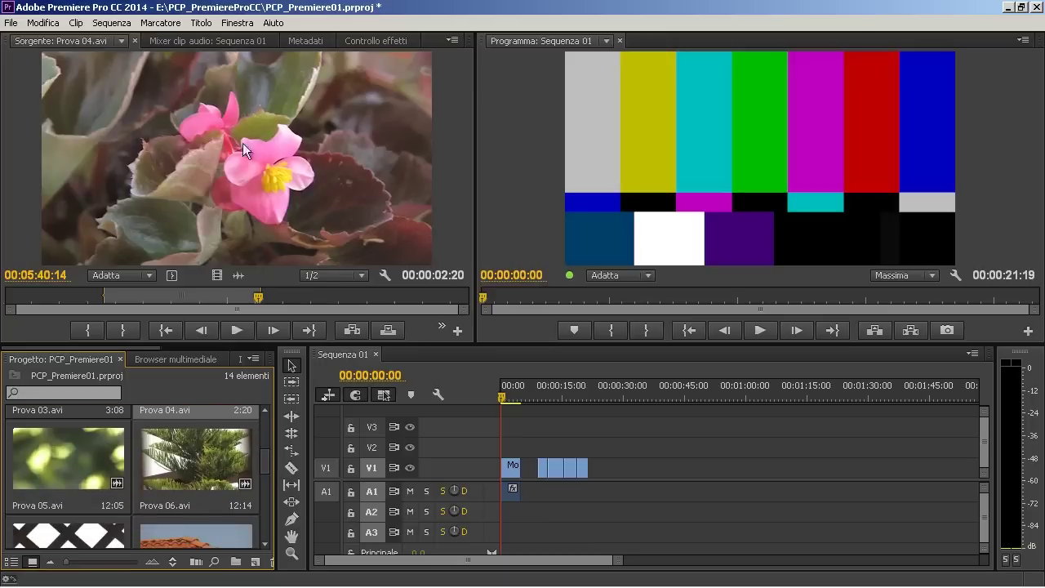
double_click(204, 464)
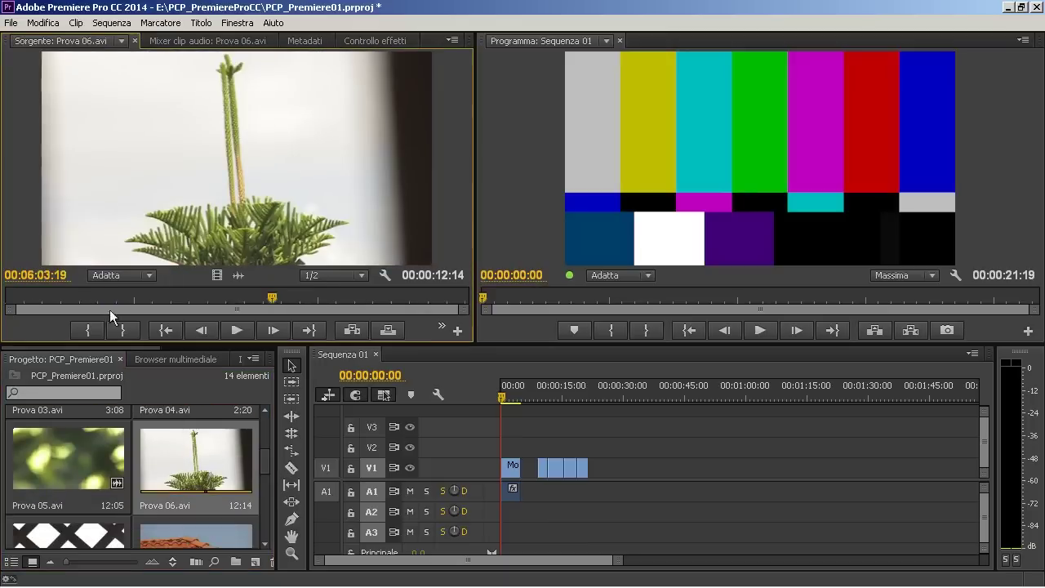
click(74, 296)
mouse_move(73, 297)
mouse_down()
mouse_move(56, 299)
mouse_move(71, 295)
mouse_up()
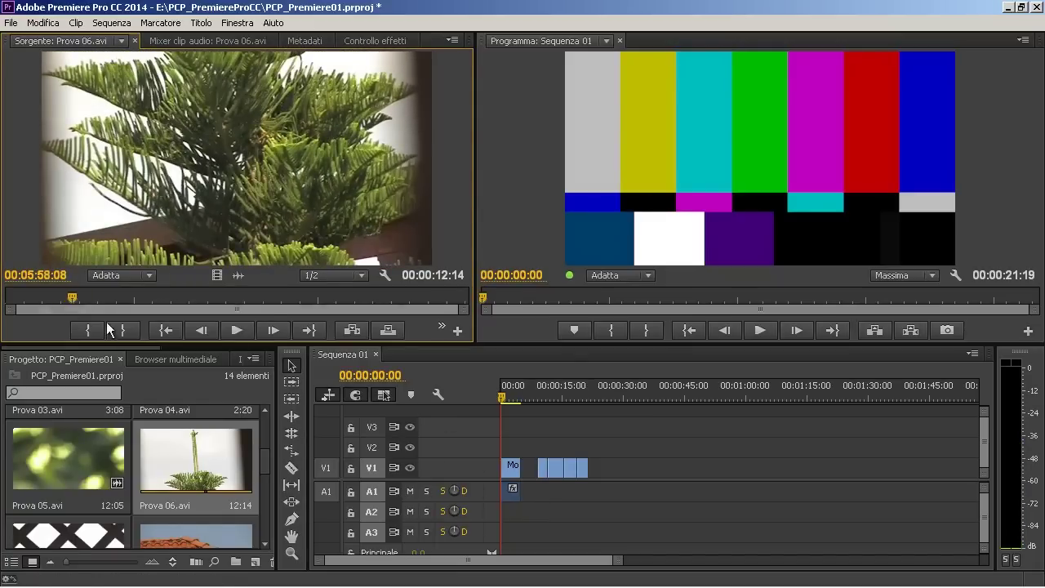
click(88, 330)
drag(72, 298, 285, 300)
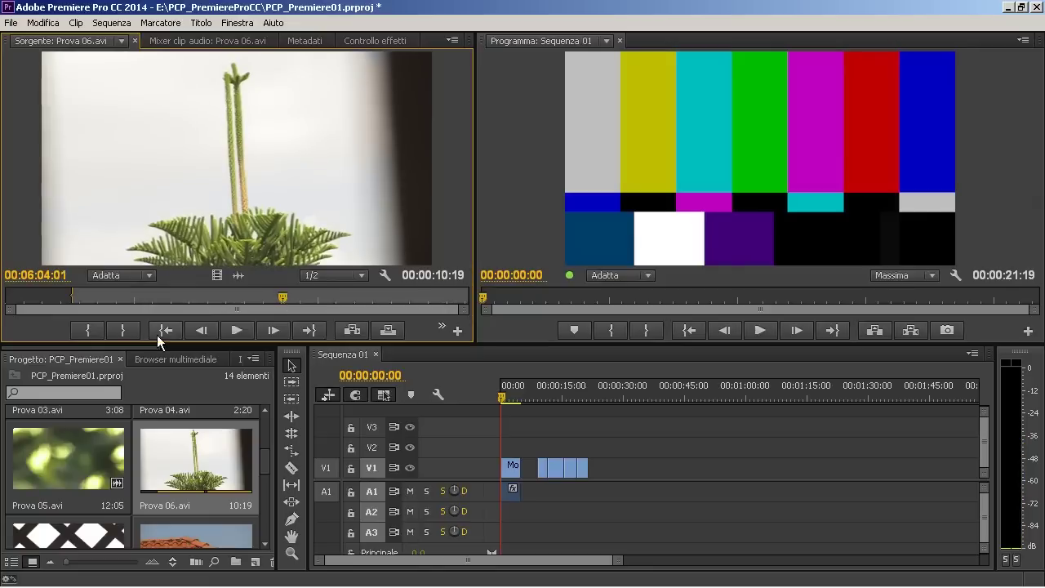
click(123, 330)
drag(216, 276, 596, 466)
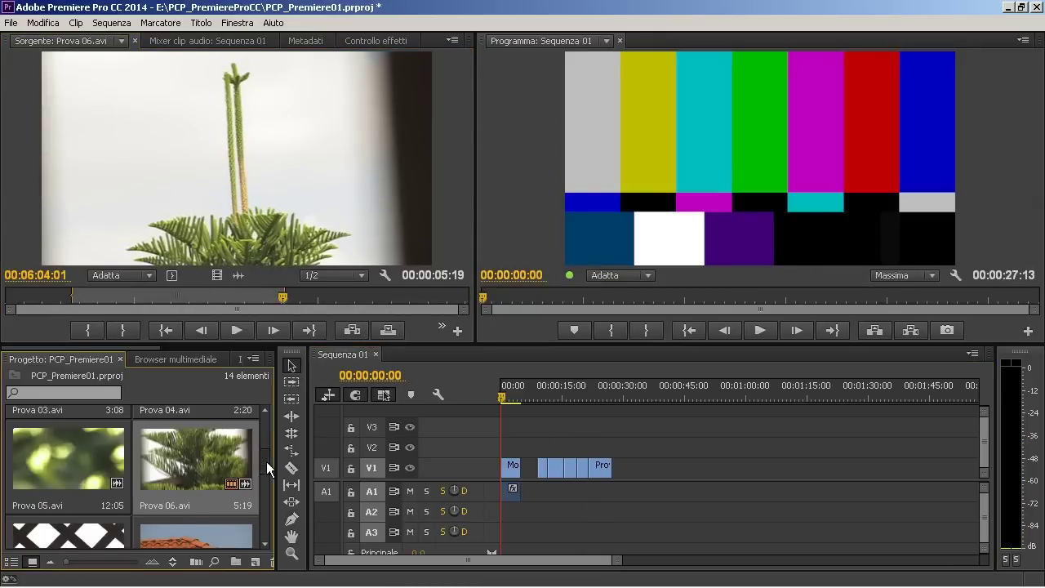
drag(266, 461, 265, 479)
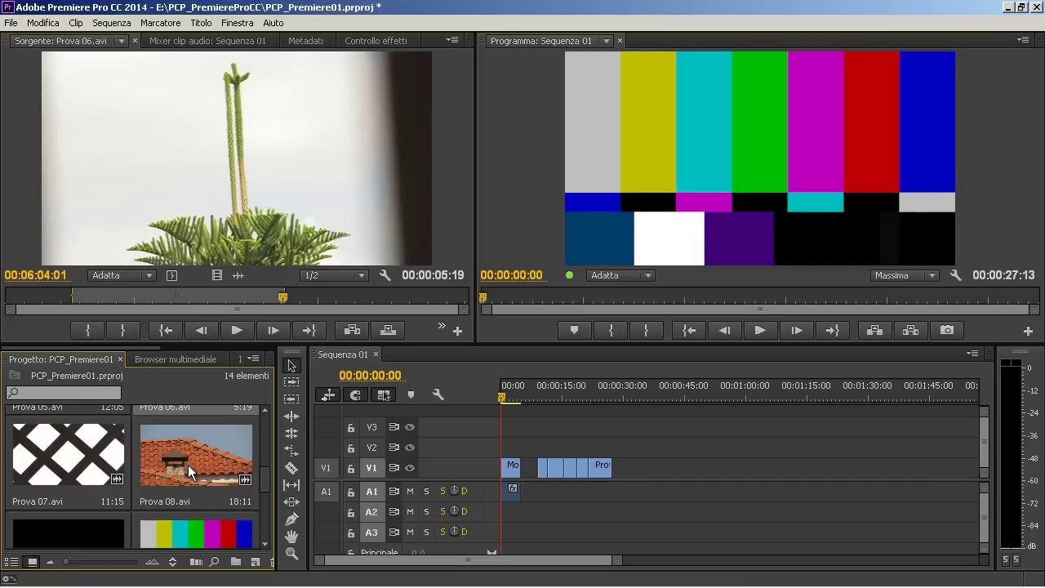
click(187, 465)
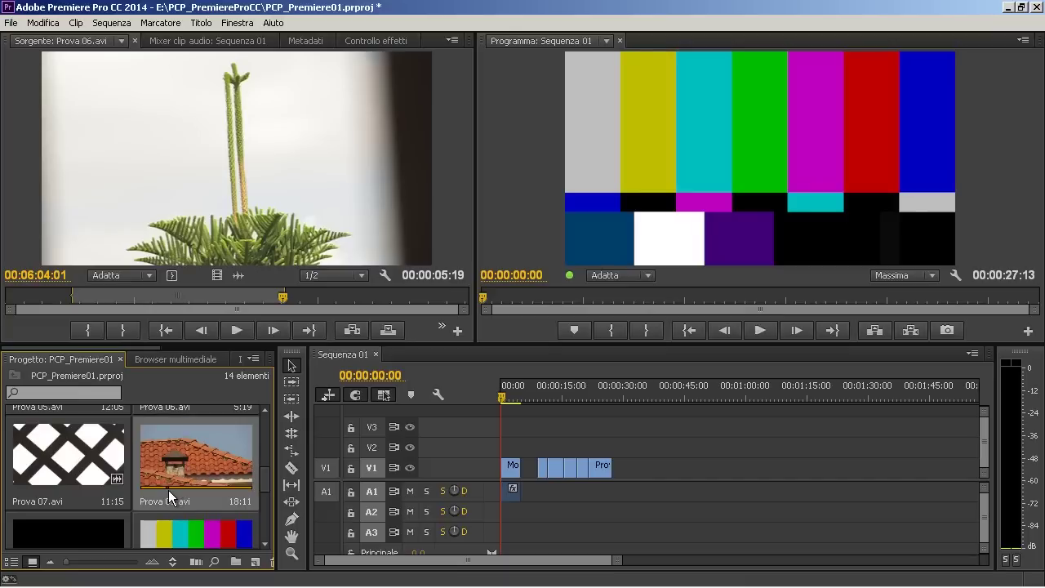
Step: Add a 4:01 Prova 08.avi portion to the end of V1 and delete its A1 audio
key(i)
key(o)
drag(179, 456, 618, 473)
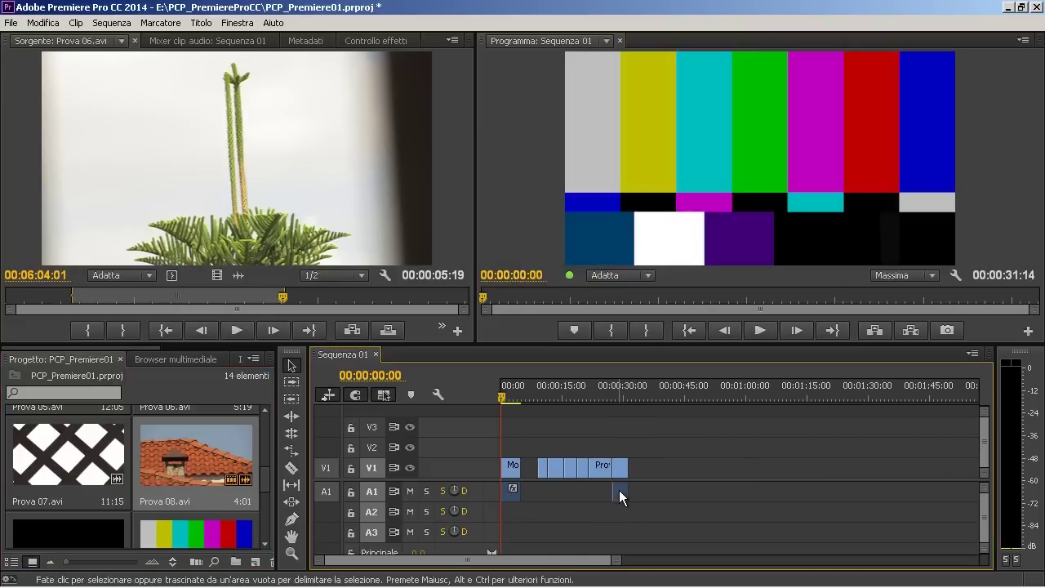
click(620, 490)
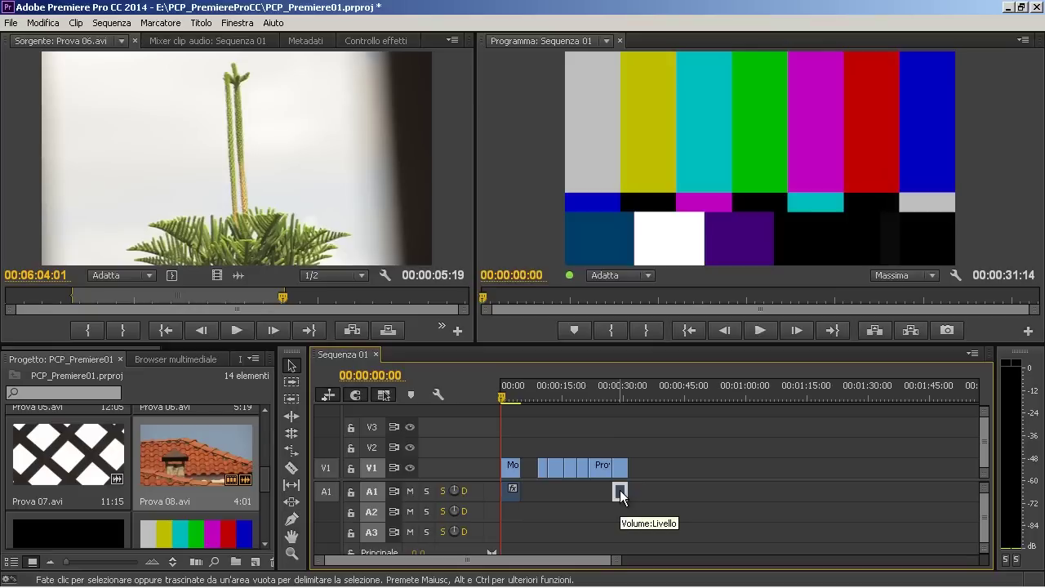
key(Delete)
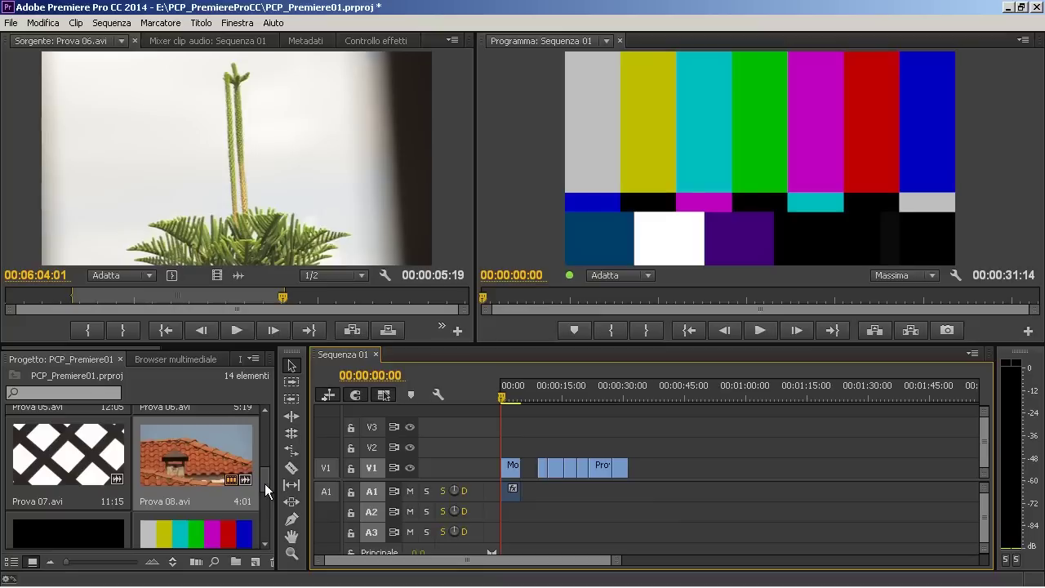
scroll(266, 469, up, 1)
scroll(264, 475, down, 1)
scroll(264, 475, up, 1)
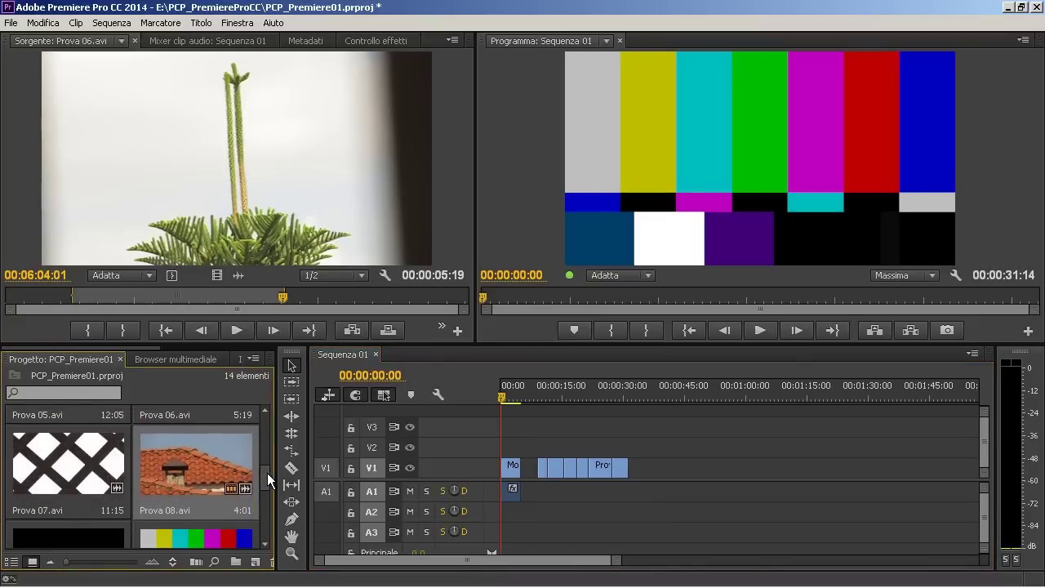
drag(267, 473, 268, 533)
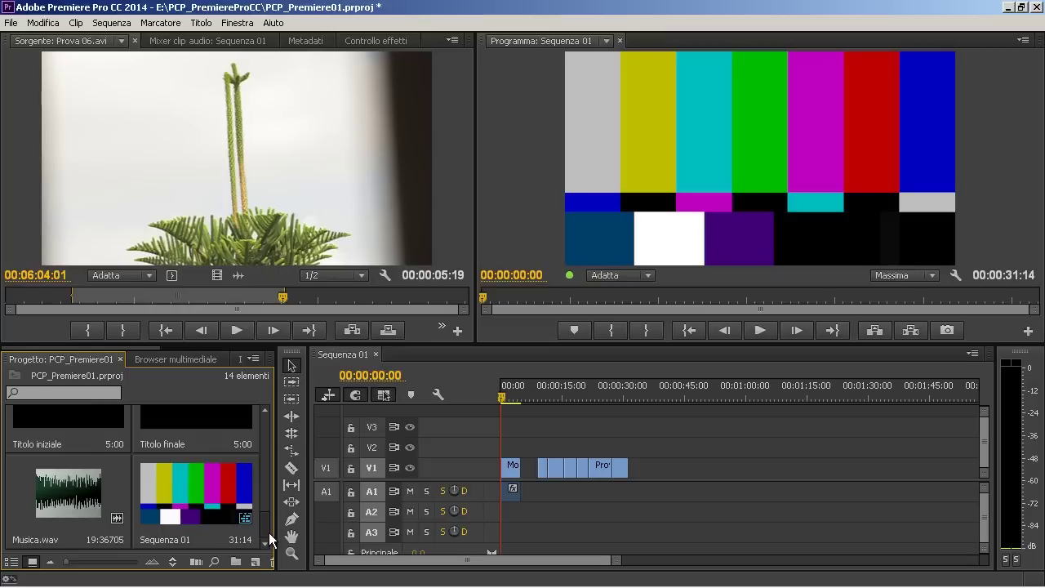
Step: Drop Musica.wav onto A1 after the Monoscopio colour bars, then enlarge A1 and zoom in
click(70, 500)
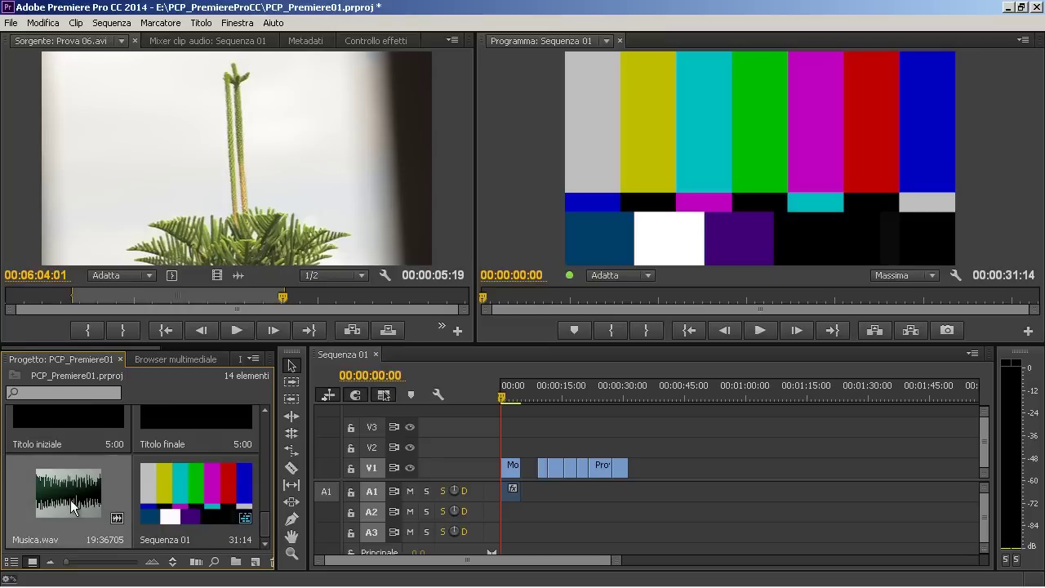
drag(70, 500, 529, 489)
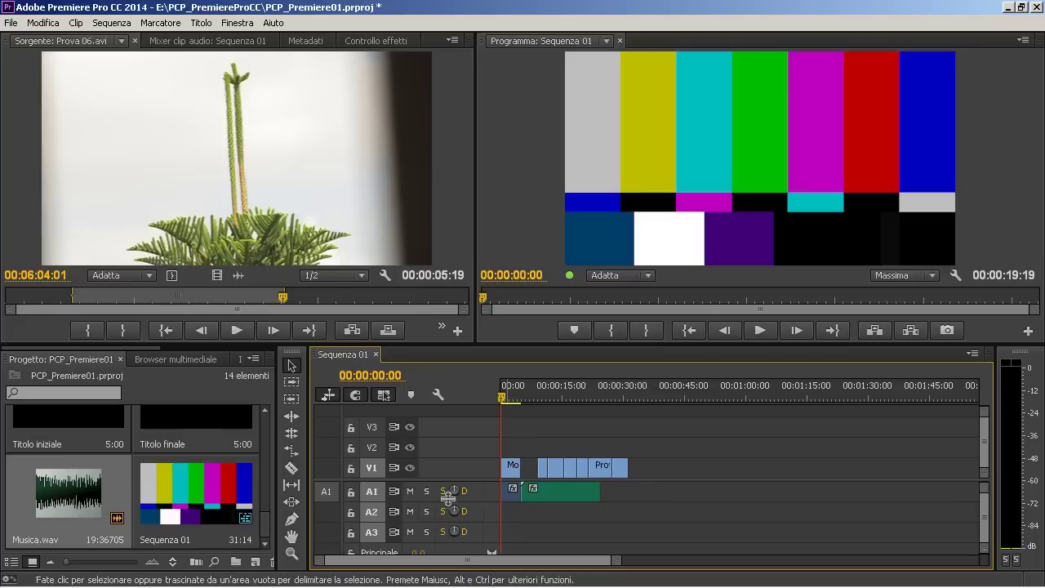
scroll(491, 494, up, 3)
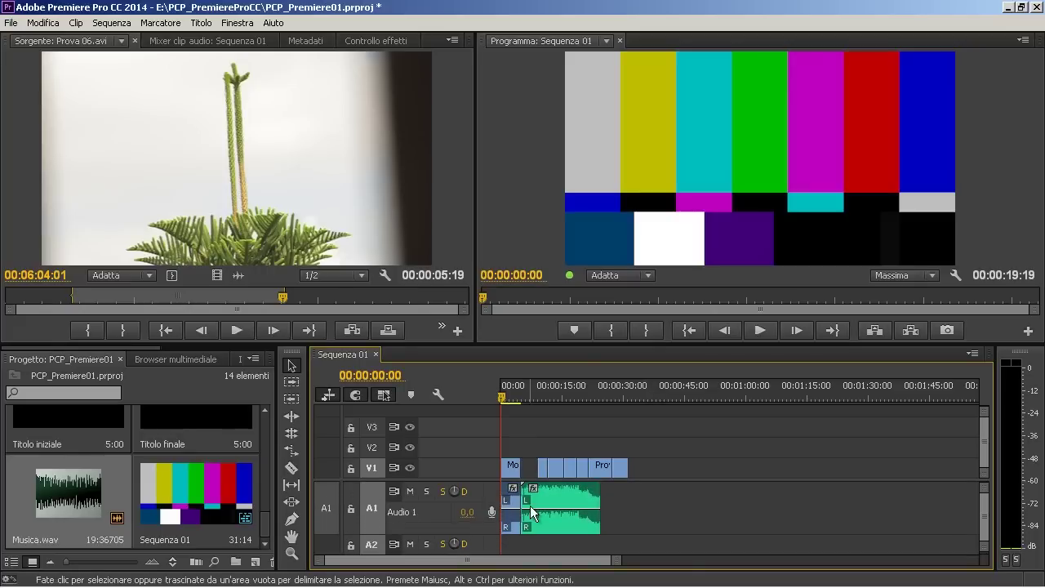
drag(617, 561, 474, 563)
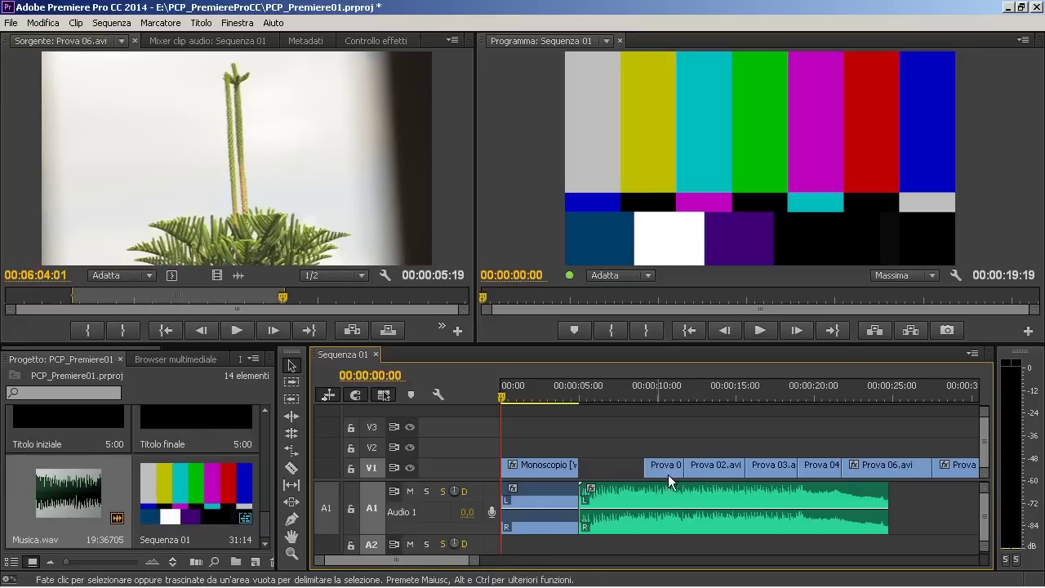
Step: Load Musica.wav into the Source monitor to see its 00:00:19:19 stereo waveform
double_click(66, 494)
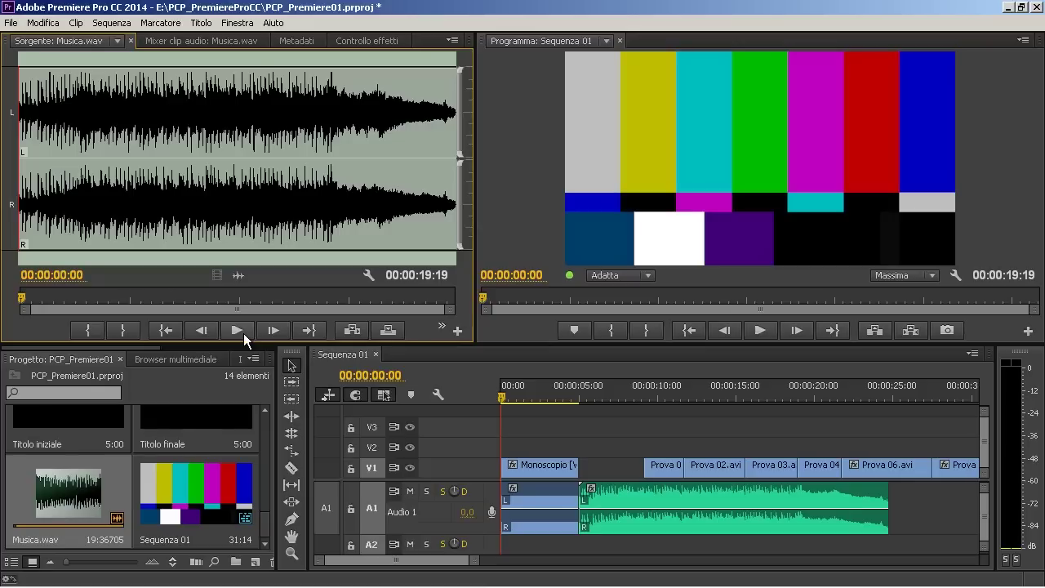
Step: Play Musica.wav and drop a marker with M on each beat through to the final one
click(244, 334)
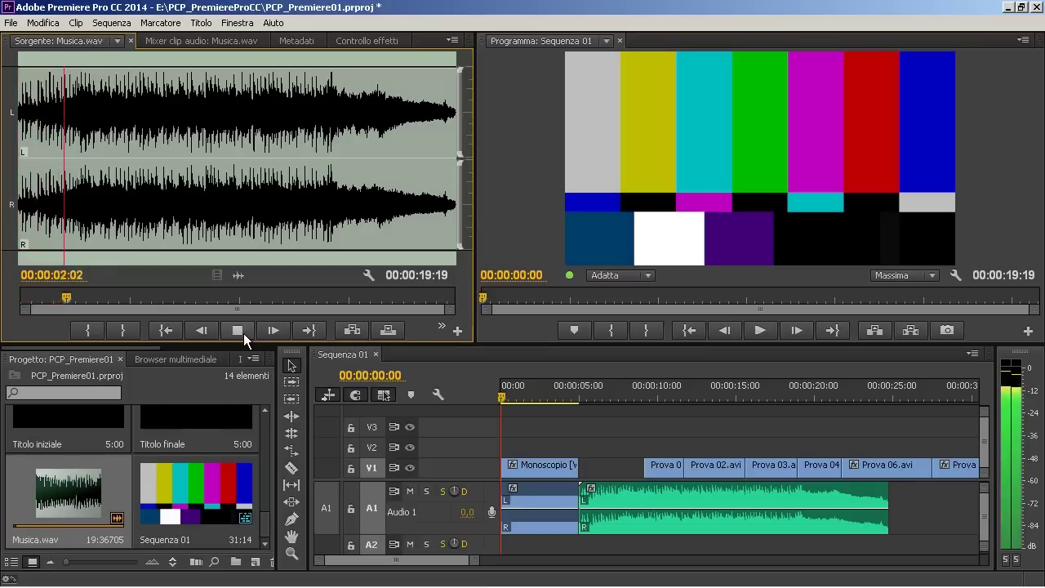
key(m)
key(m)
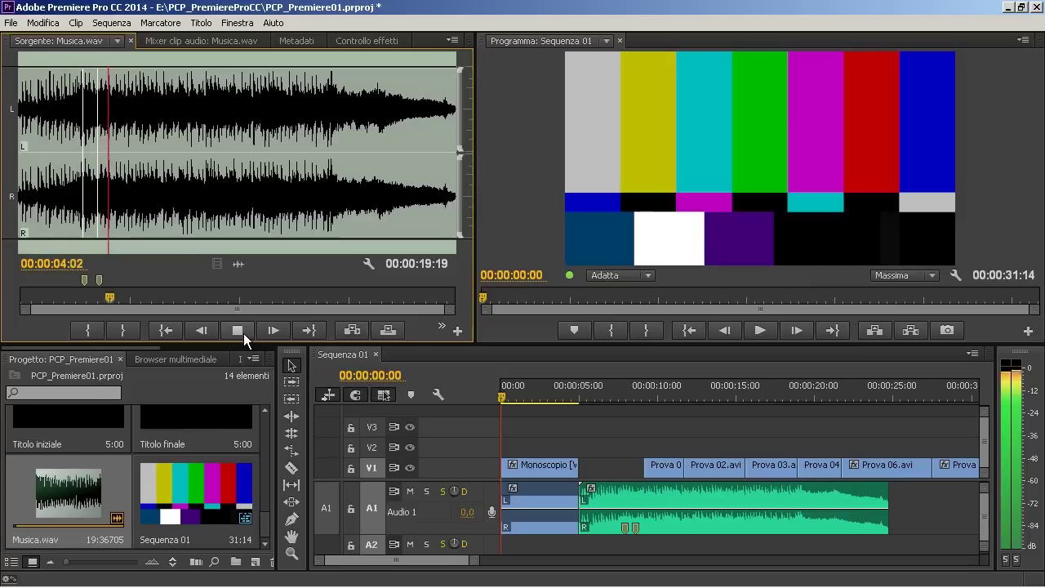
key(m)
key(m)
key(m)
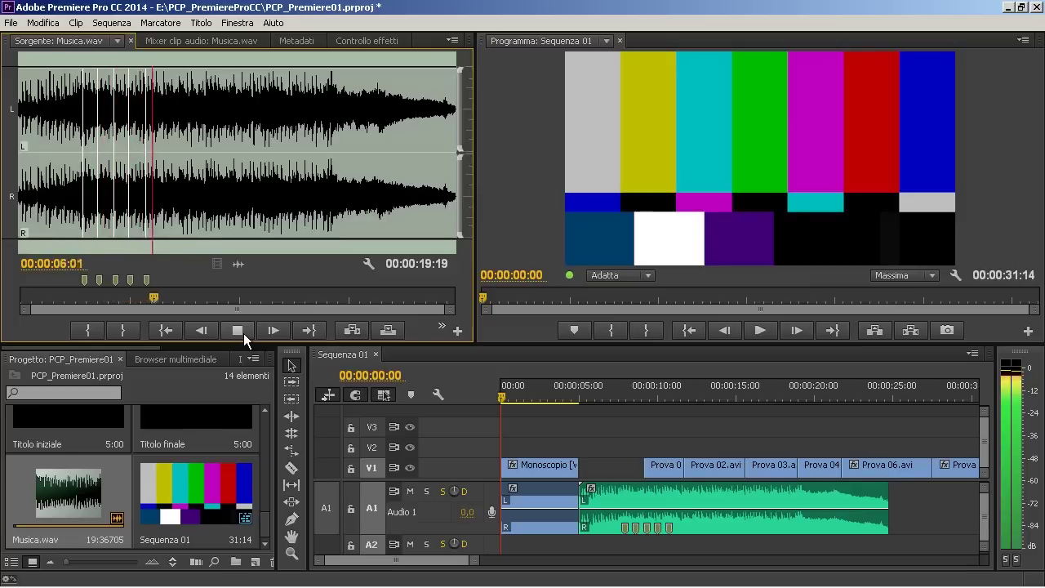
key(m)
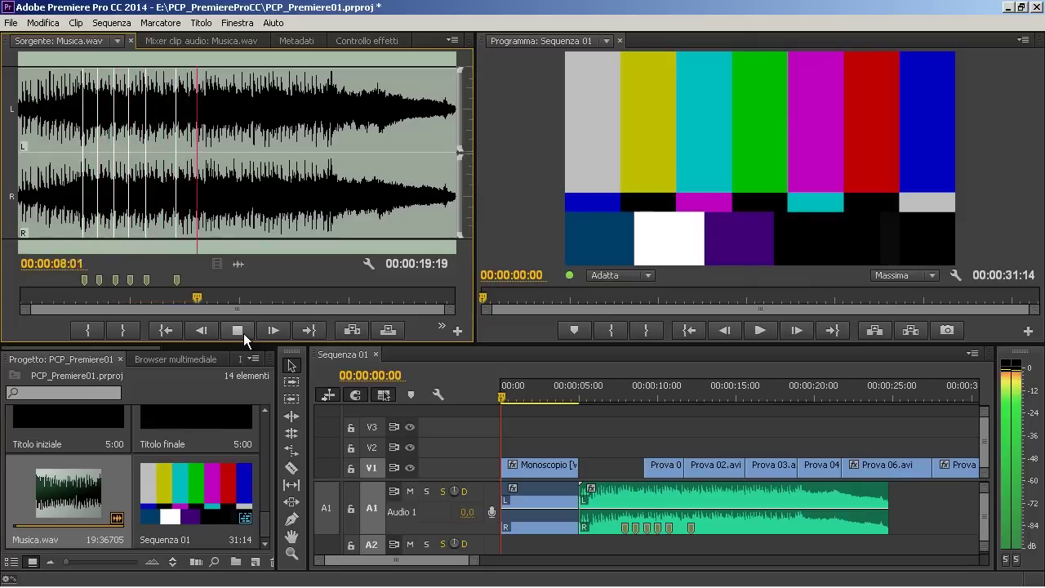
key(m)
key(m)
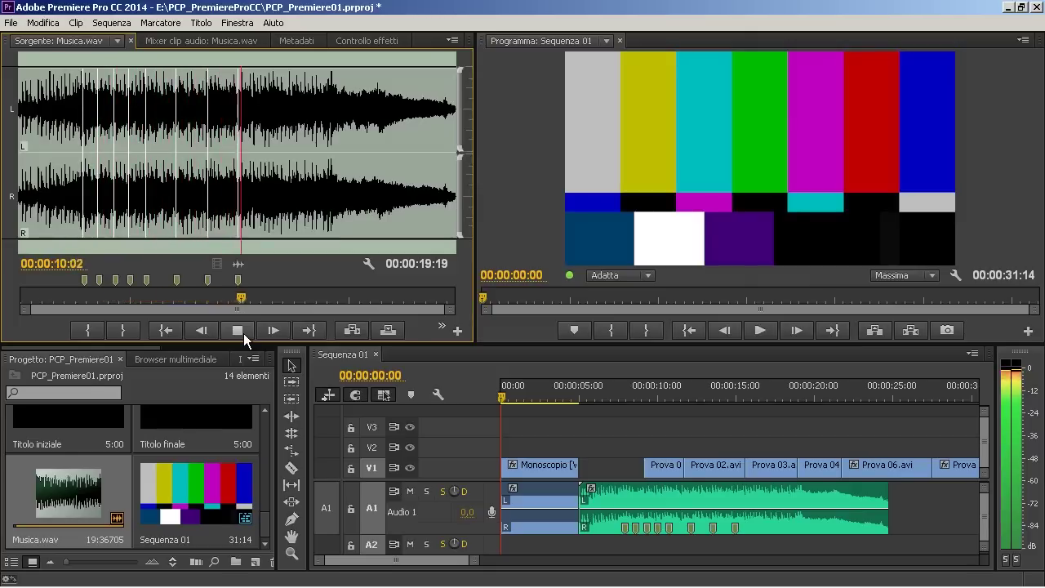
key(m)
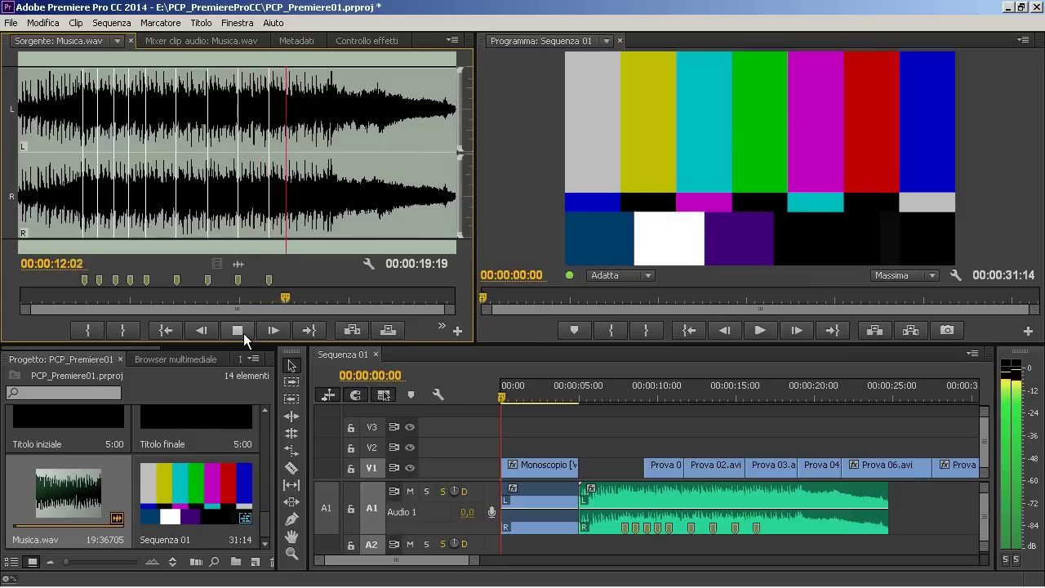
key(m)
key(m)
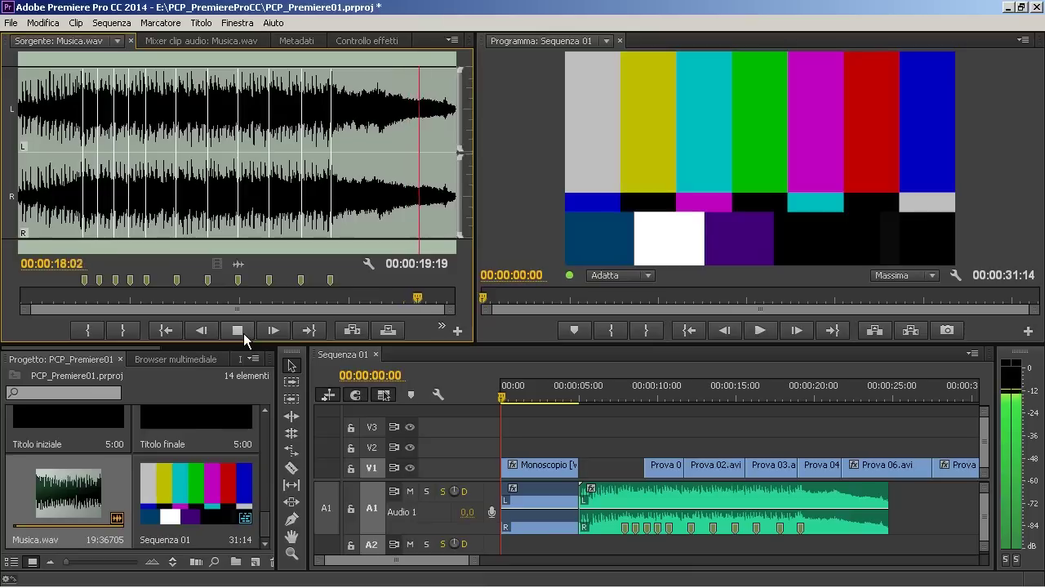
key(m)
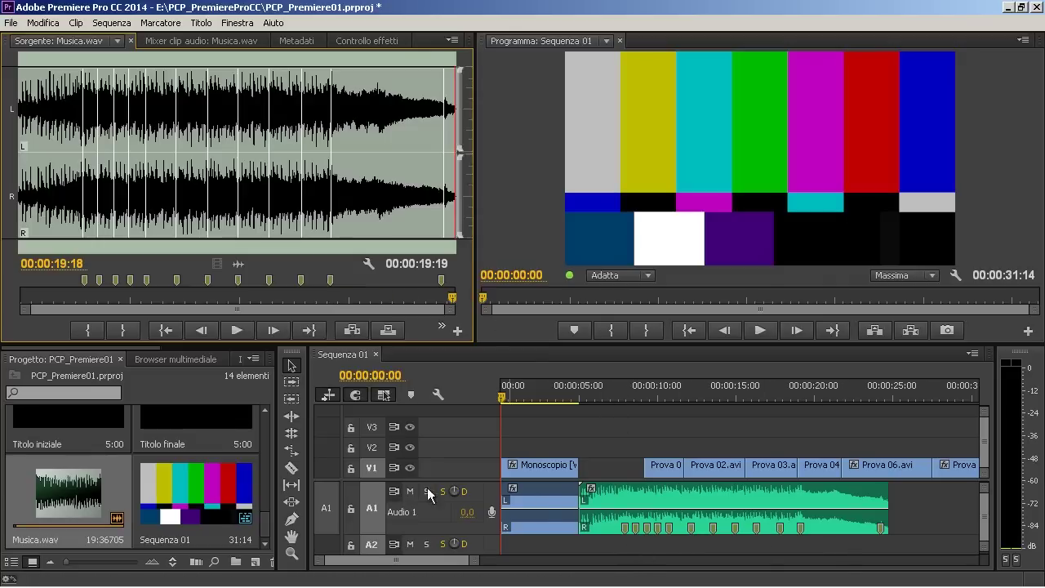
Step: Place the Titolo iniziale title on V2 at 00:05 and trim it to about three seconds
scroll(266, 523, up, 2)
scroll(267, 521, up, 1)
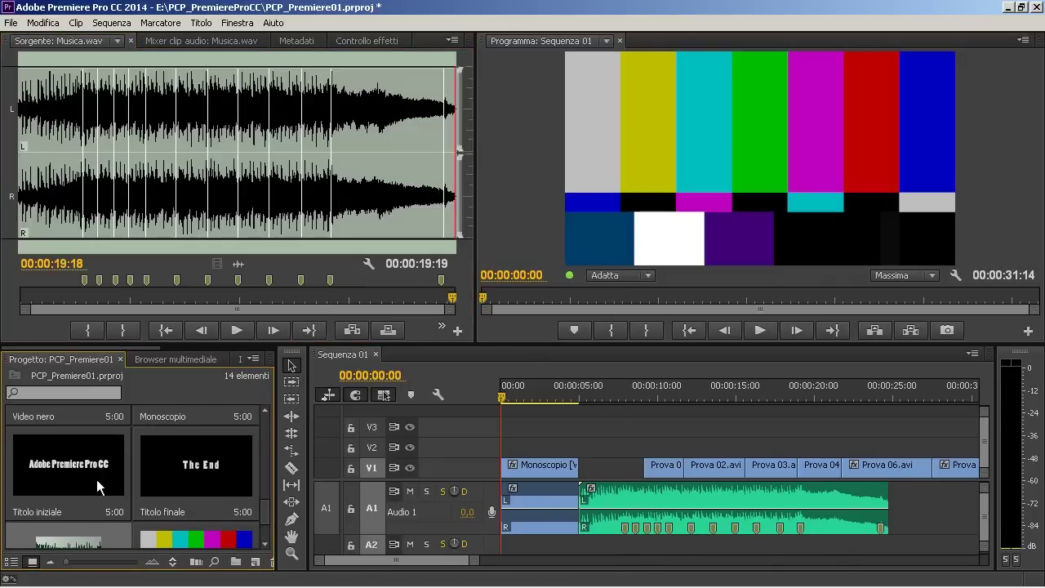
drag(97, 479, 584, 451)
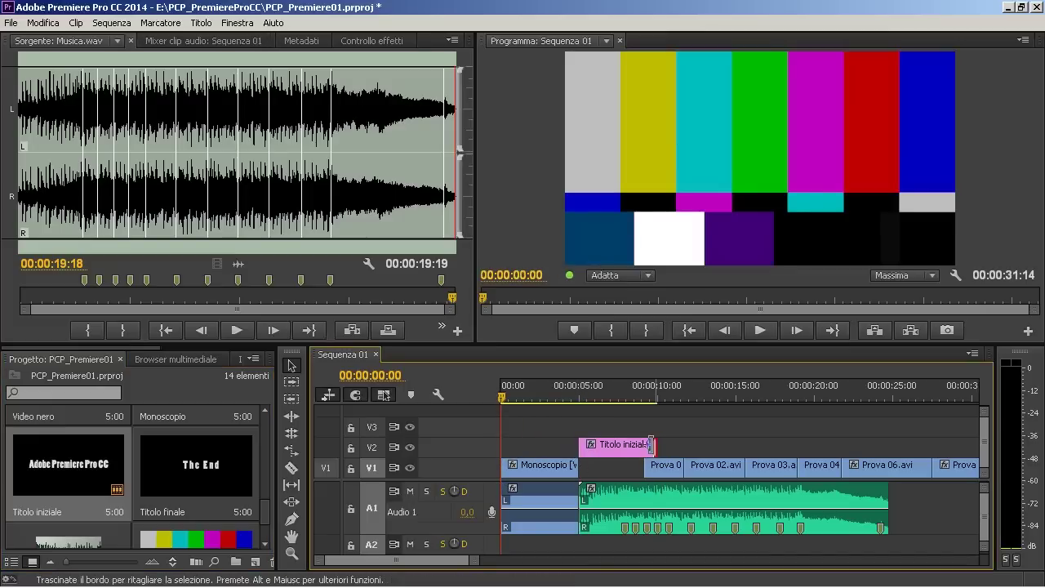
drag(651, 444, 623, 446)
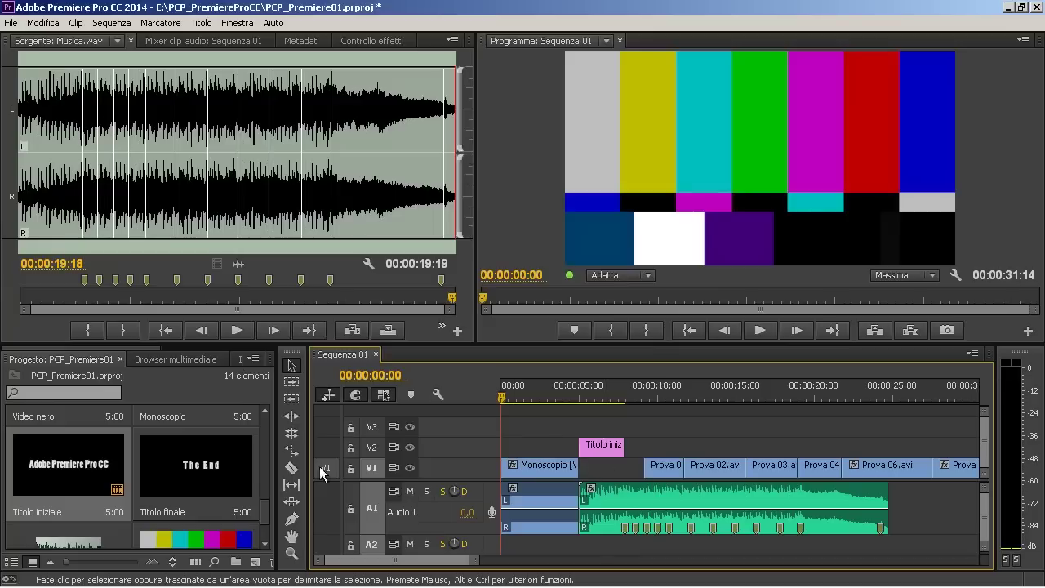
Step: Create a dark green colour matte named Mascherino colorato and fit it on V1 under Titolo iniziale
click(260, 562)
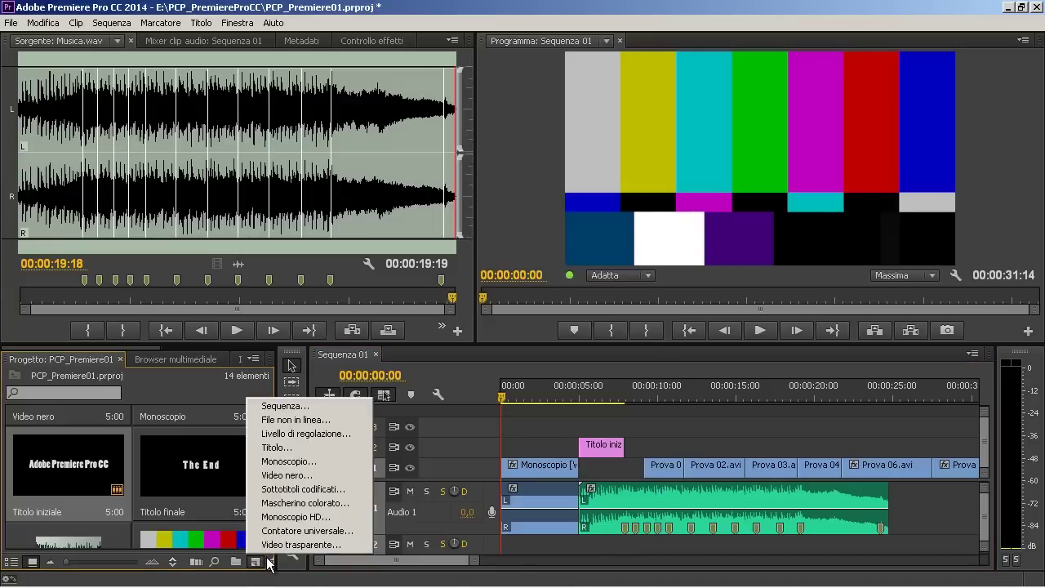
click(296, 503)
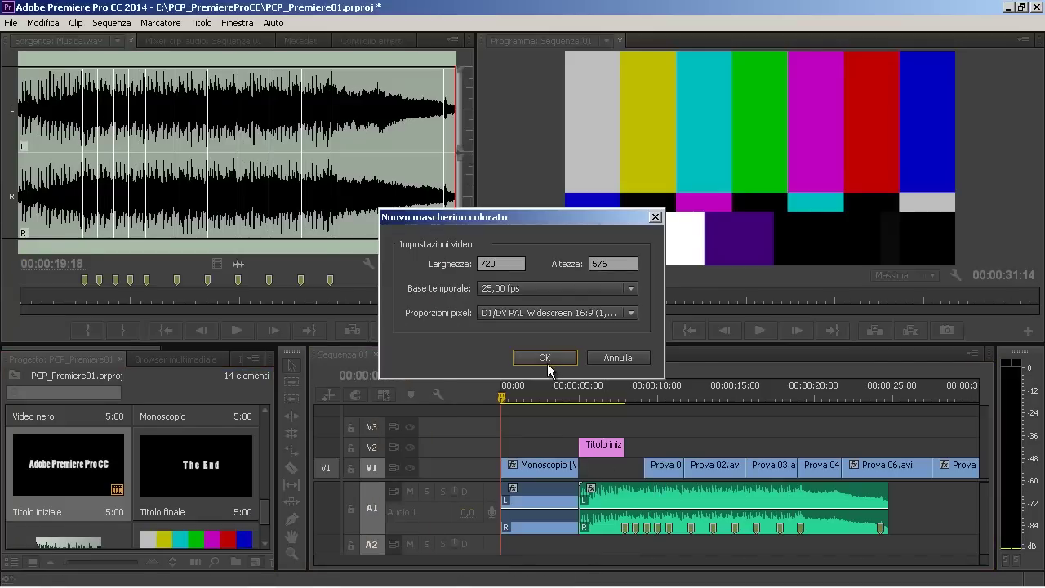
click(546, 356)
click(523, 269)
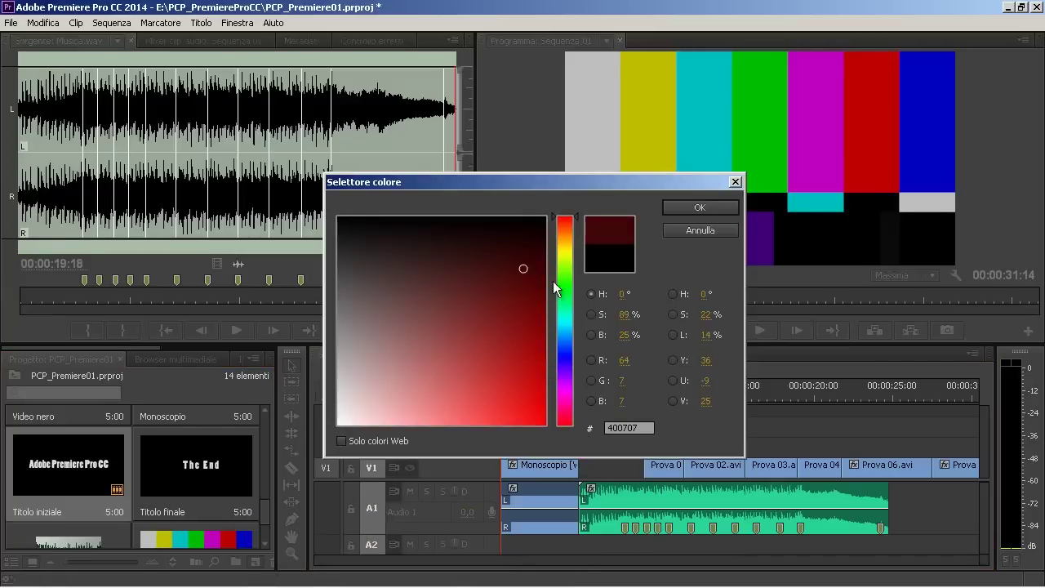
click(564, 278)
click(491, 250)
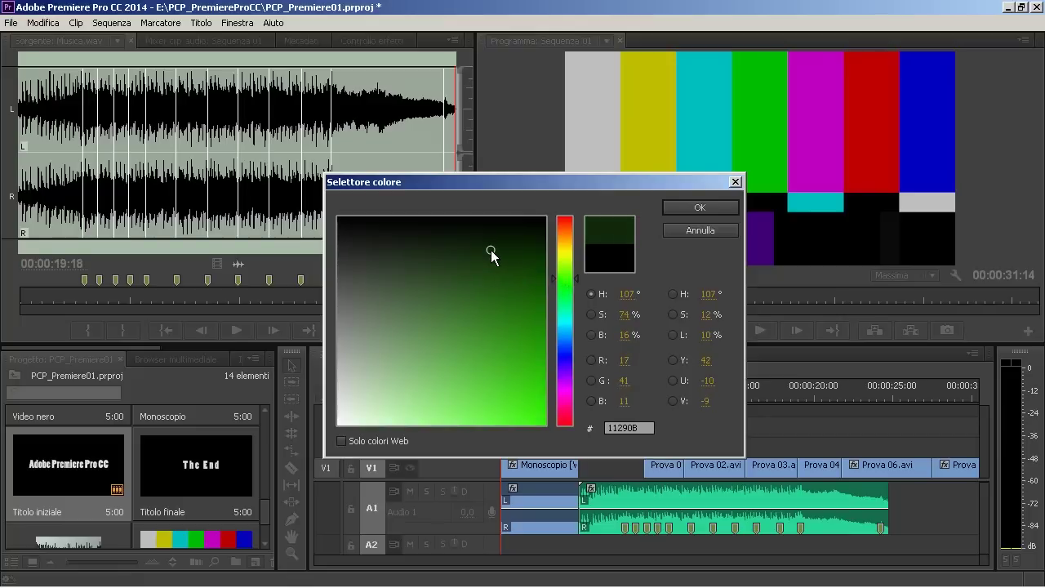
click(716, 208)
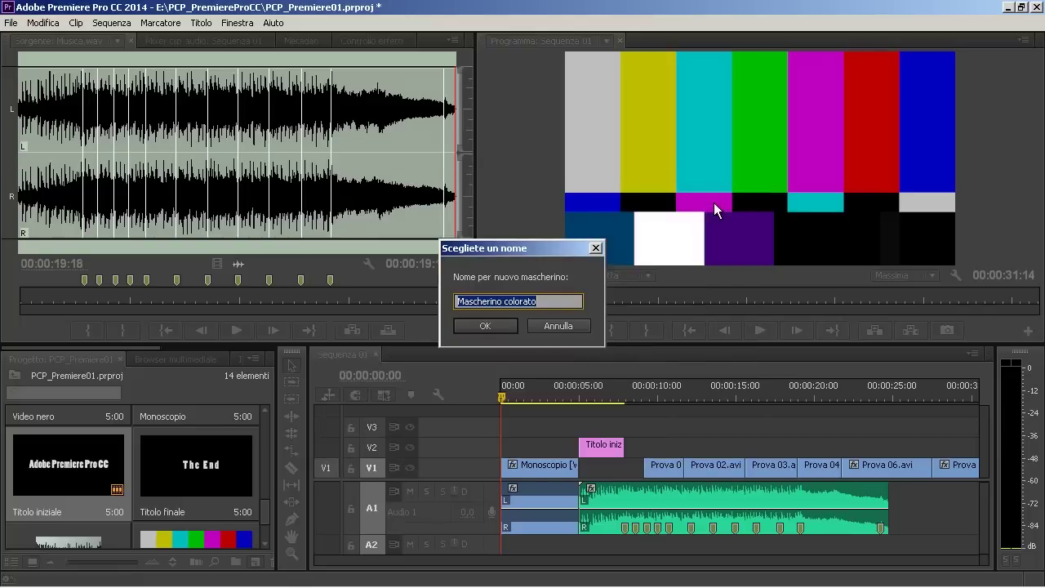
click(482, 326)
mouse_move(32, 510)
mouse_down()
mouse_move(586, 428)
mouse_move(576, 428)
mouse_up()
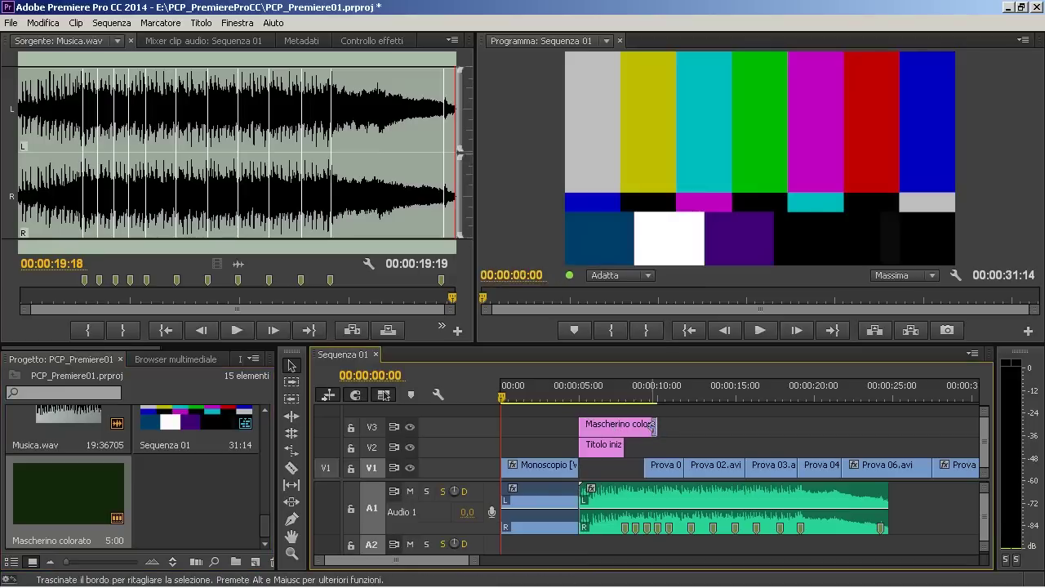
mouse_move(657, 428)
mouse_down()
mouse_move(623, 428)
mouse_move(603, 469)
mouse_up()
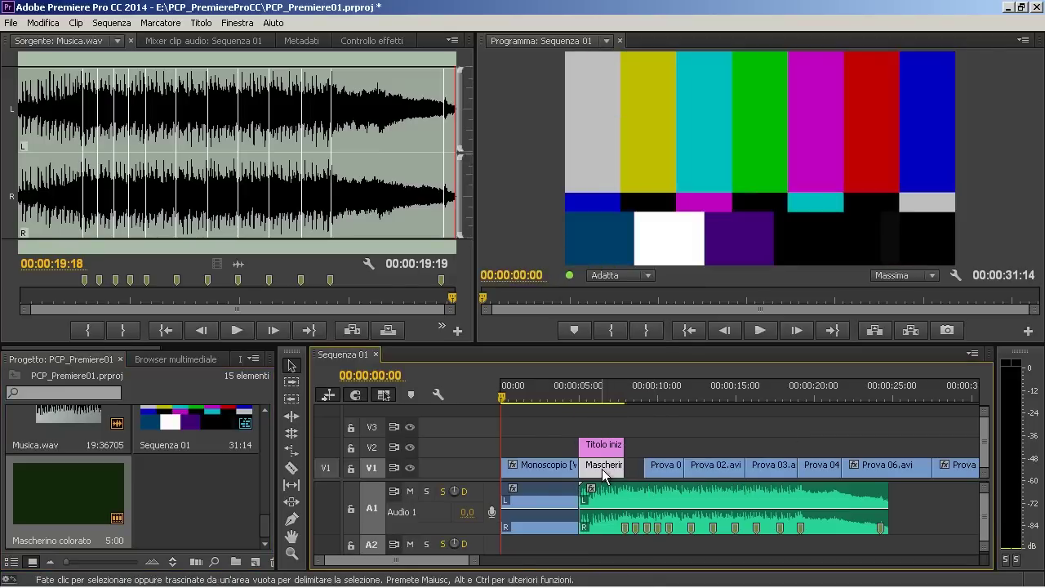
Step: Slide all Prova clips on V1 left against Mascherino colorato, shortening Sequenza 01 to 30:07
click(596, 393)
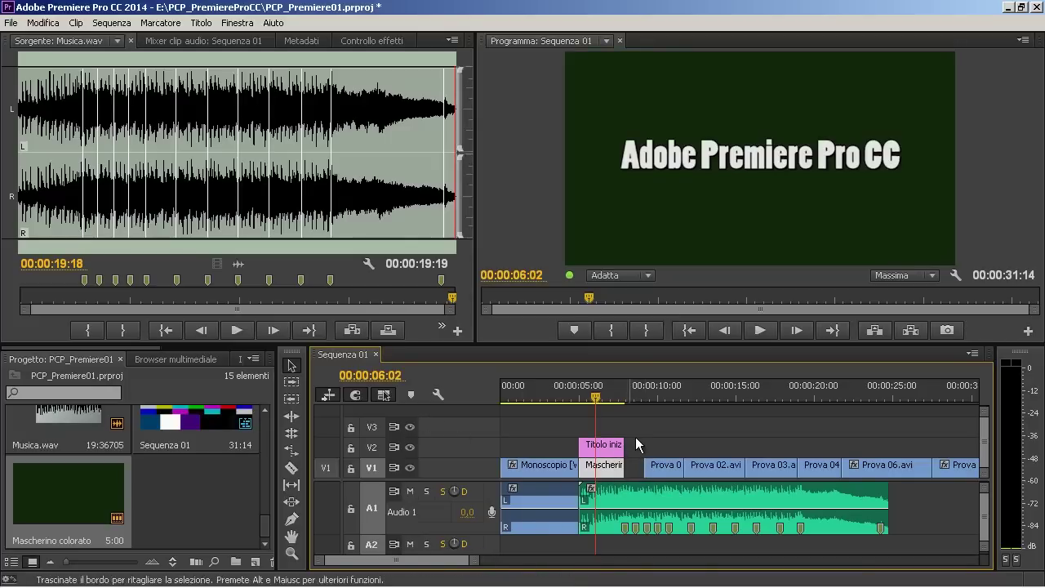
drag(636, 438, 964, 478)
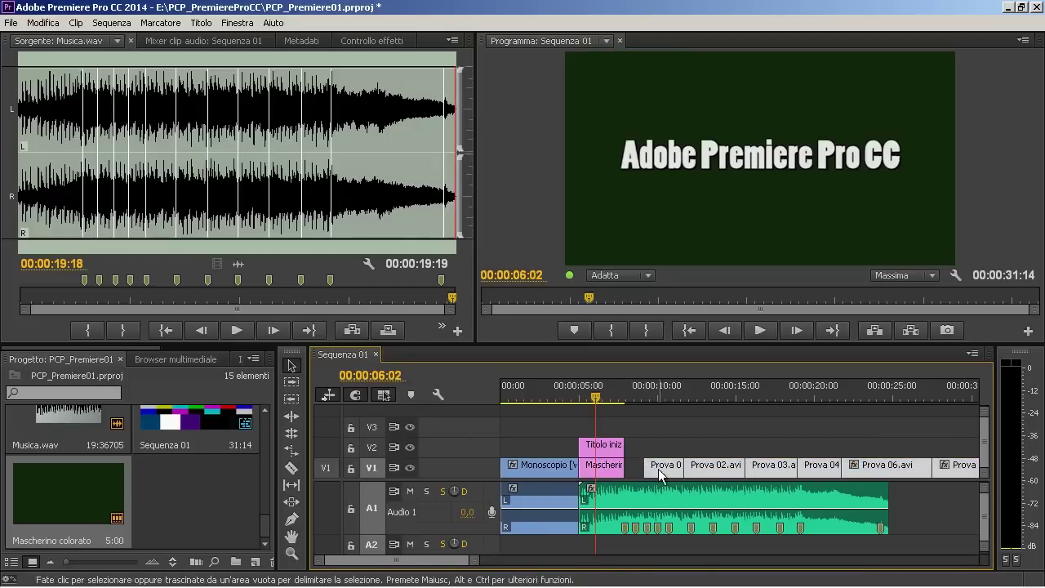
drag(659, 474, 650, 477)
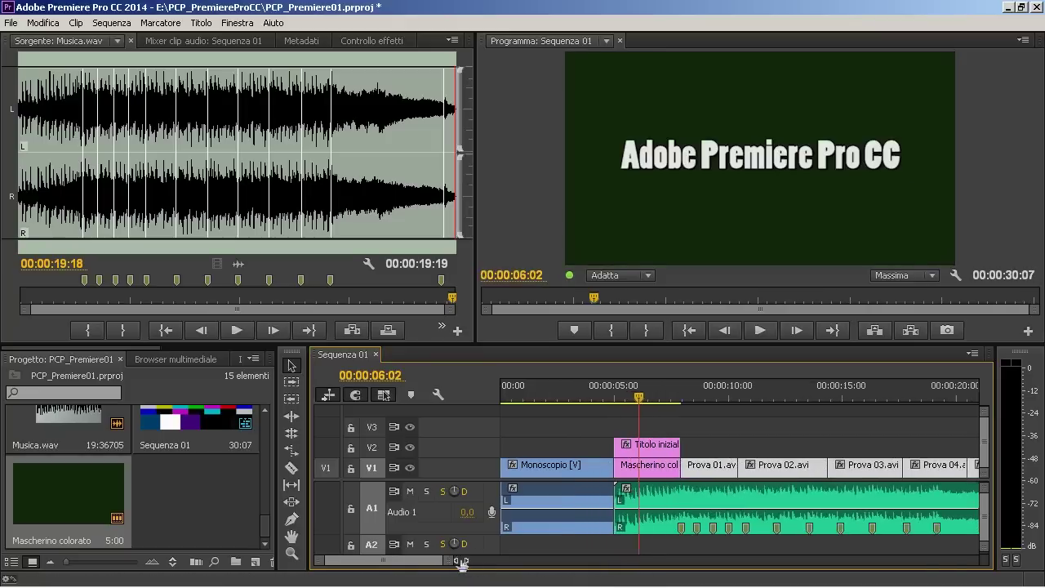
drag(475, 566, 401, 567)
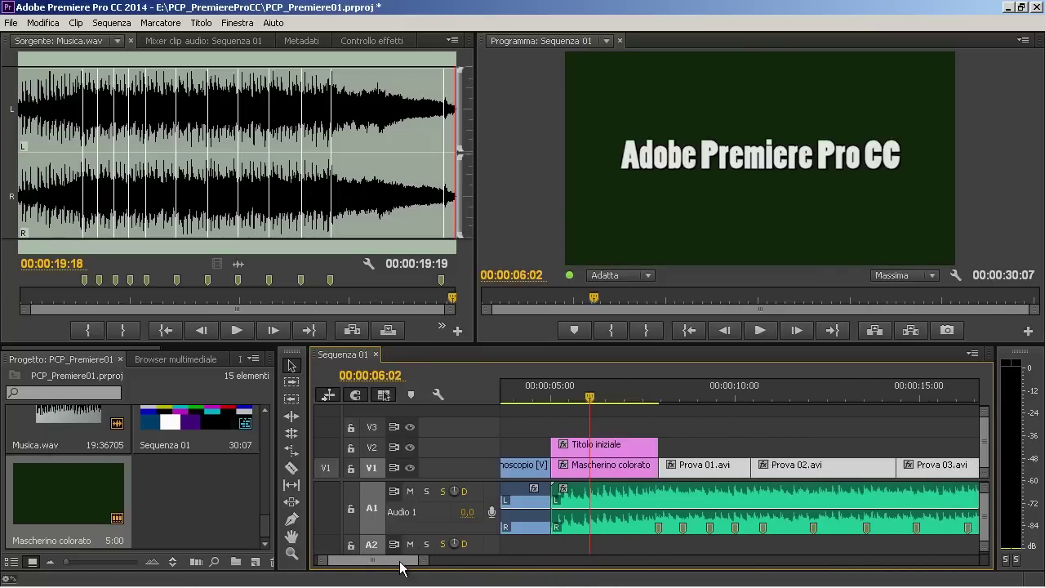
drag(670, 398, 686, 399)
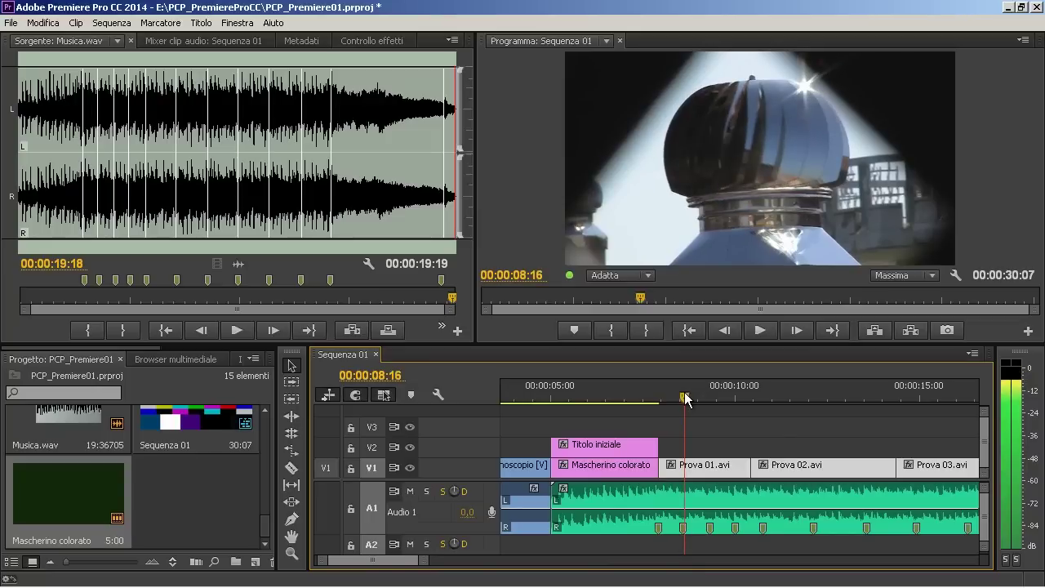
Step: Razor-cut Prova 01.avi at the playhead, 9:08 and 10:00, then ripple-trim the edit by 8 frames
click(291, 468)
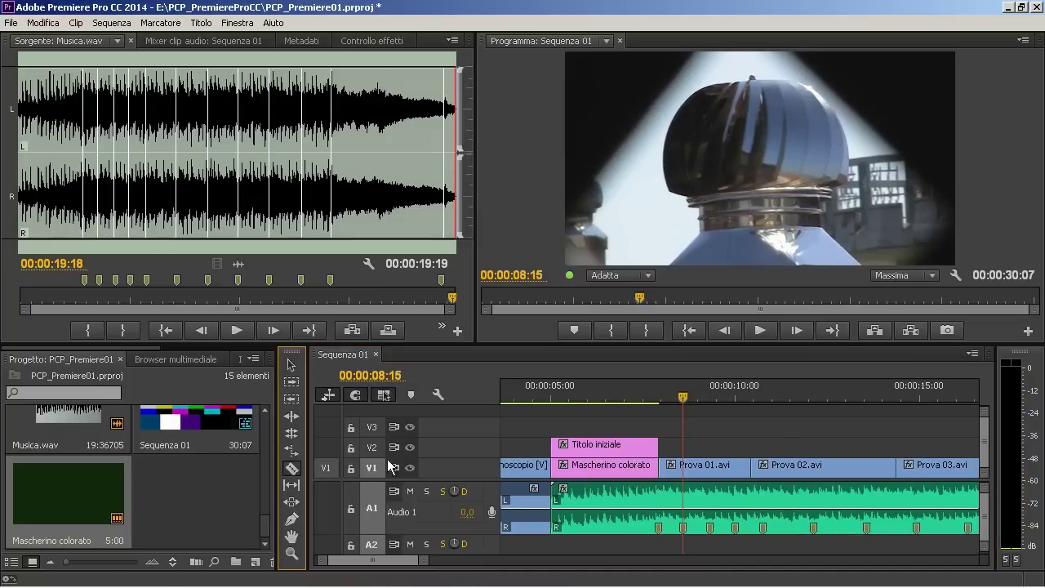
click(685, 467)
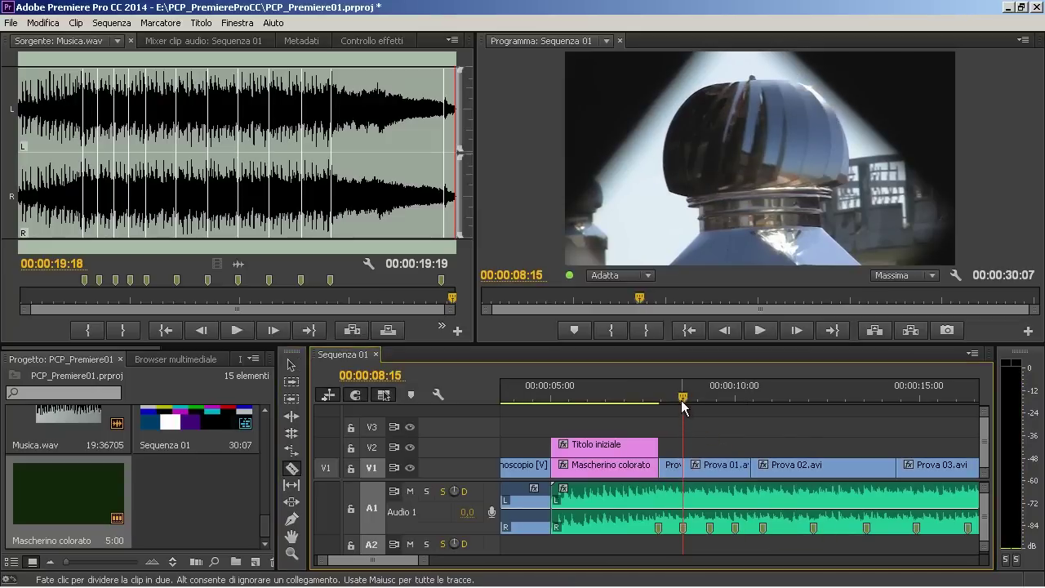
drag(691, 399, 709, 404)
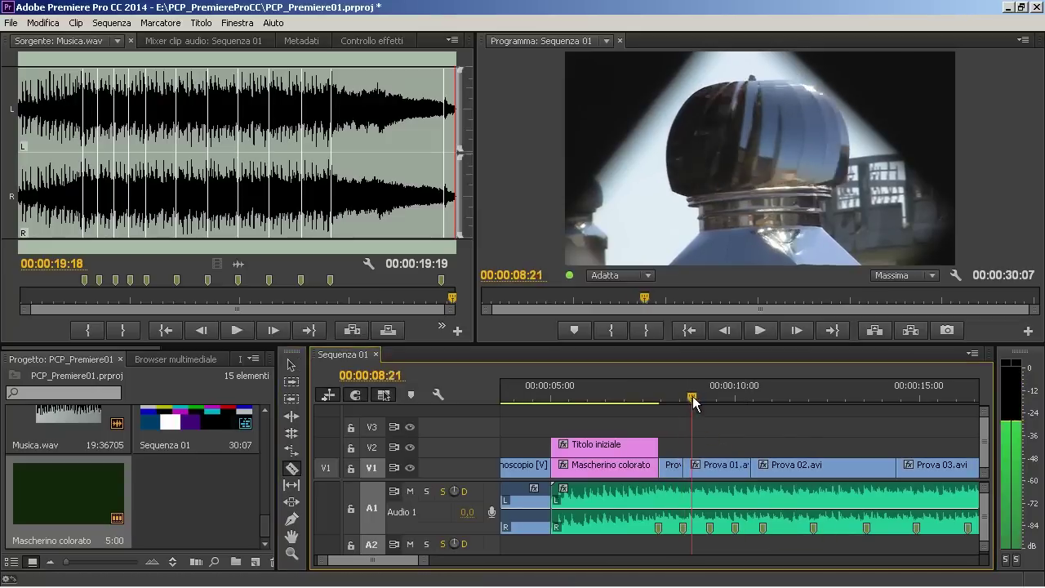
click(709, 467)
drag(709, 404, 735, 401)
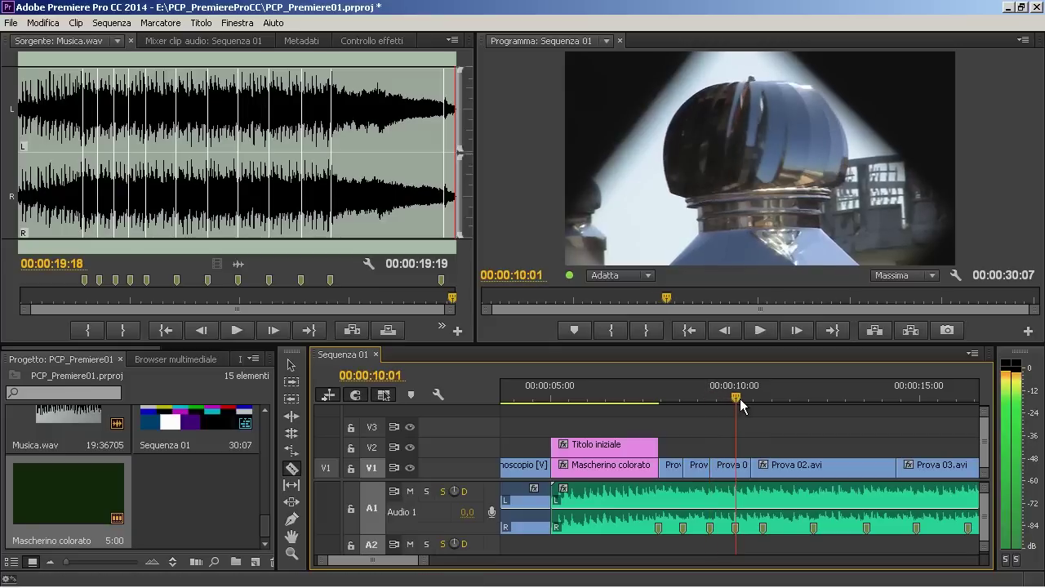
click(737, 467)
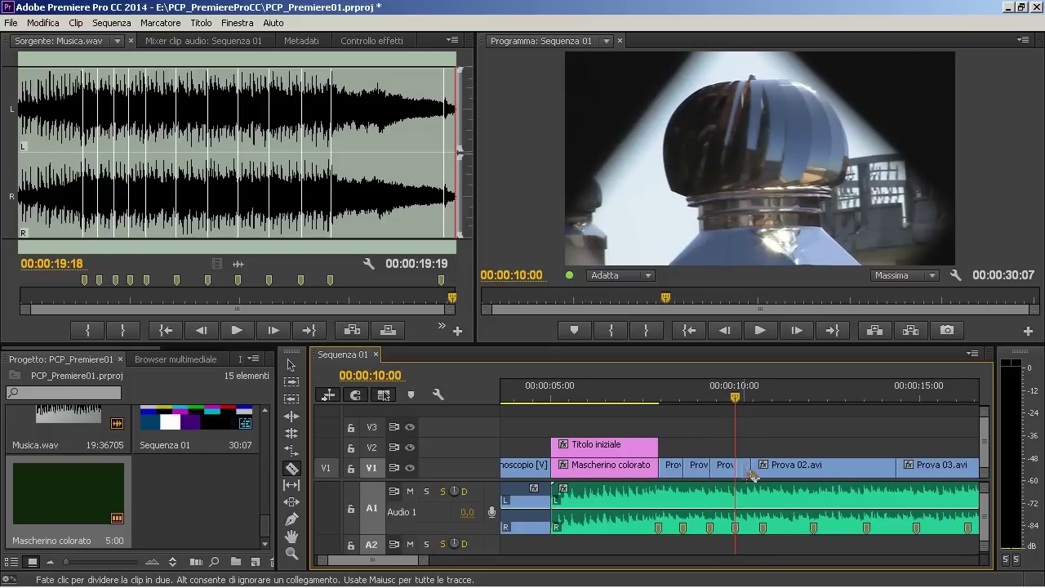
click(291, 365)
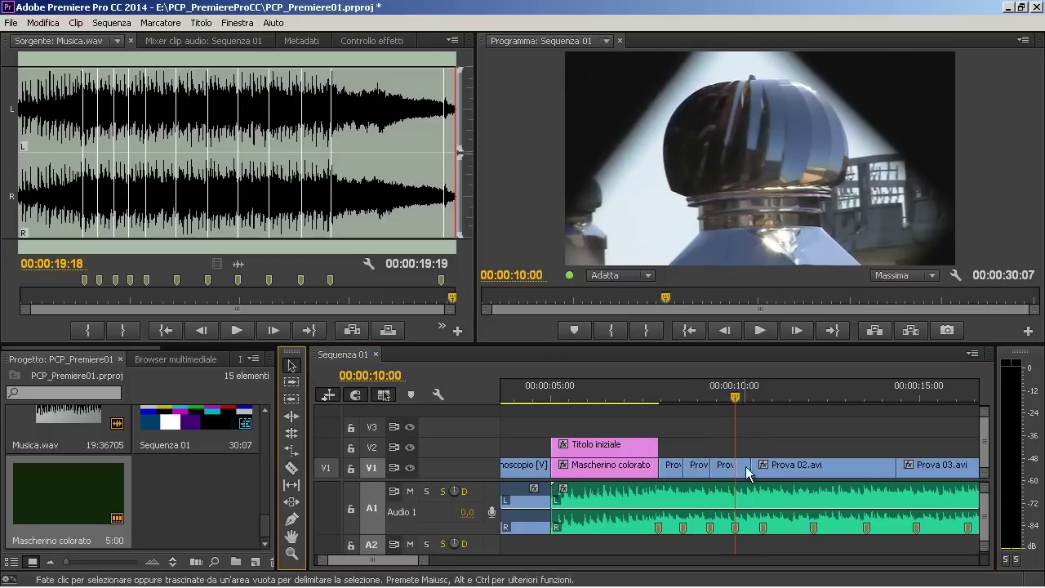
drag(735, 467, 751, 467)
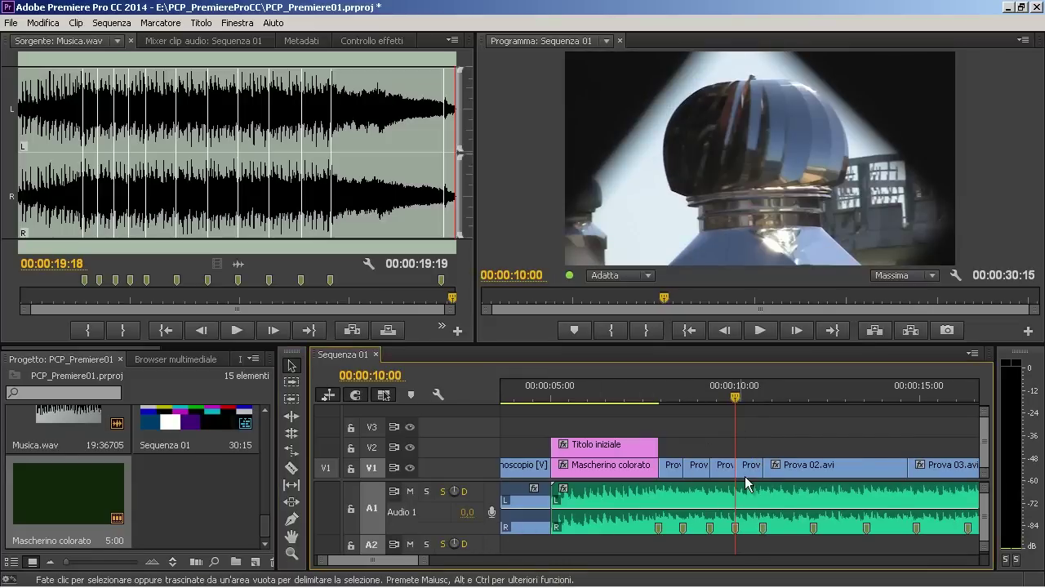
Step: Cut Prova 02.avi at 12:03, move its piece to V2, and split Prova 03.avi at 13:14
scroll(387, 566, down, 2)
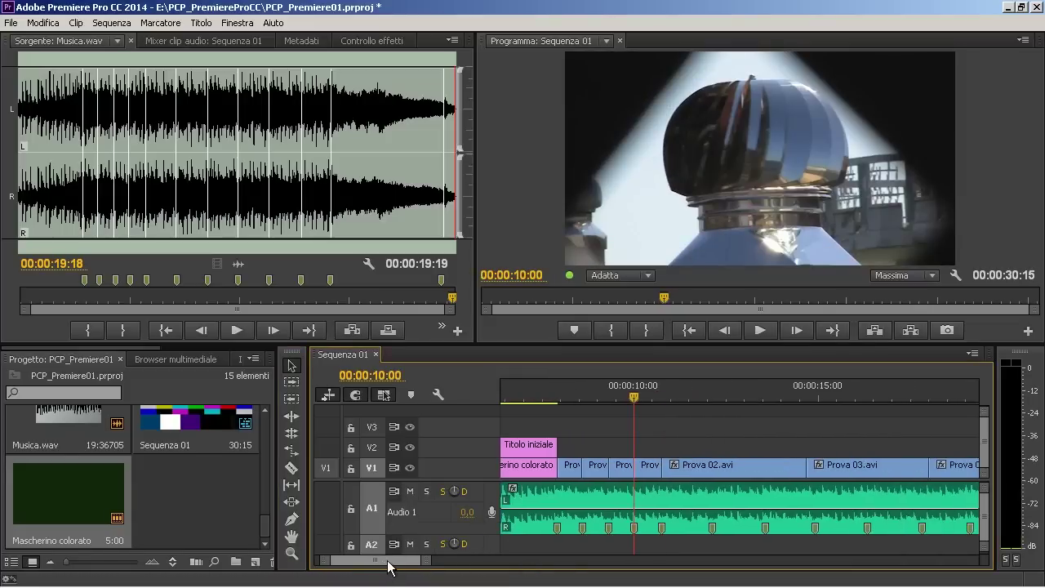
key(c)
click(714, 464)
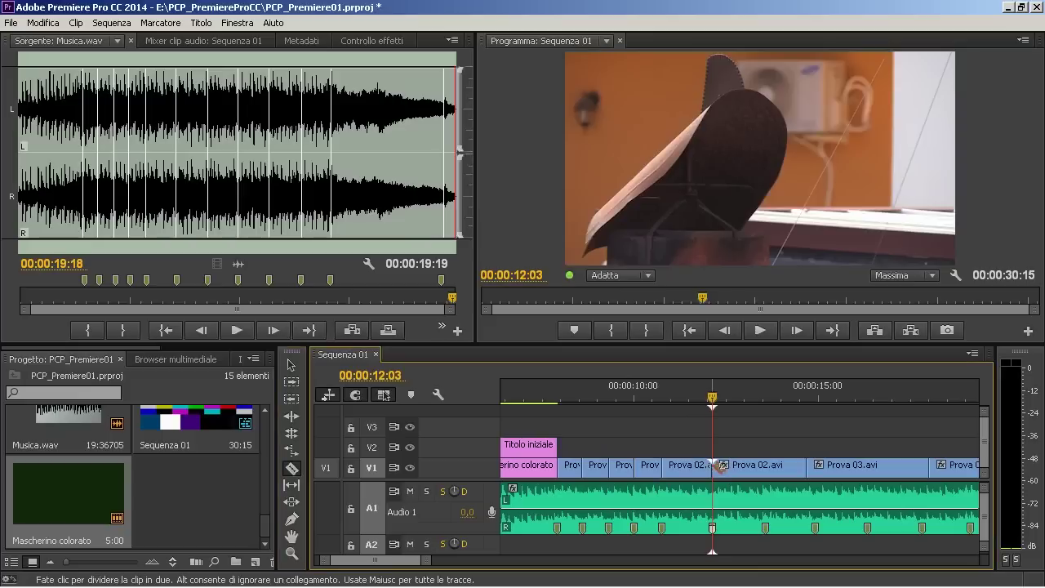
key(v)
mouse_move(727, 464)
mouse_down()
mouse_move(850, 476)
mouse_move(753, 476)
mouse_up()
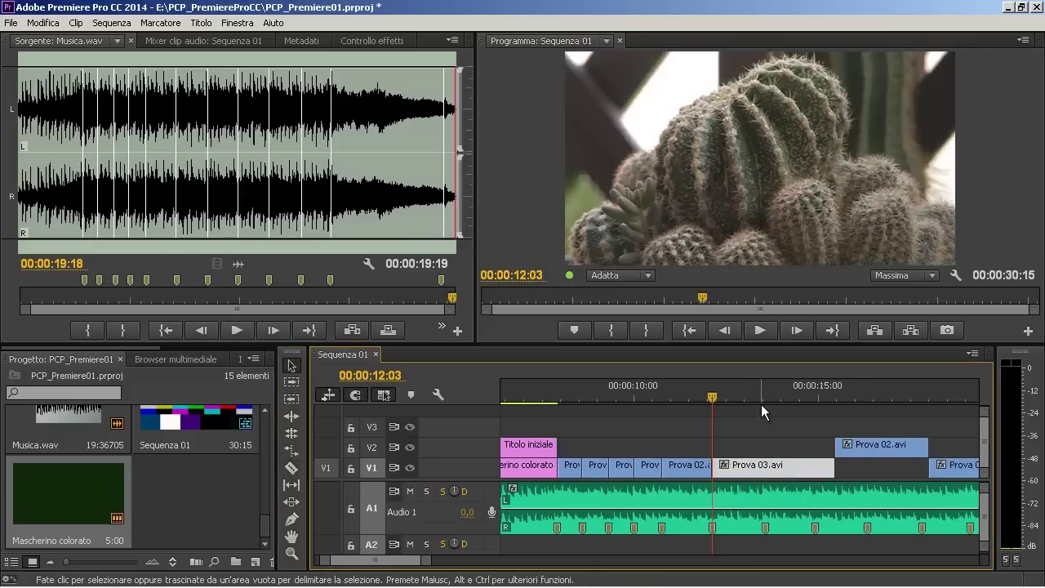
click(765, 399)
key(c)
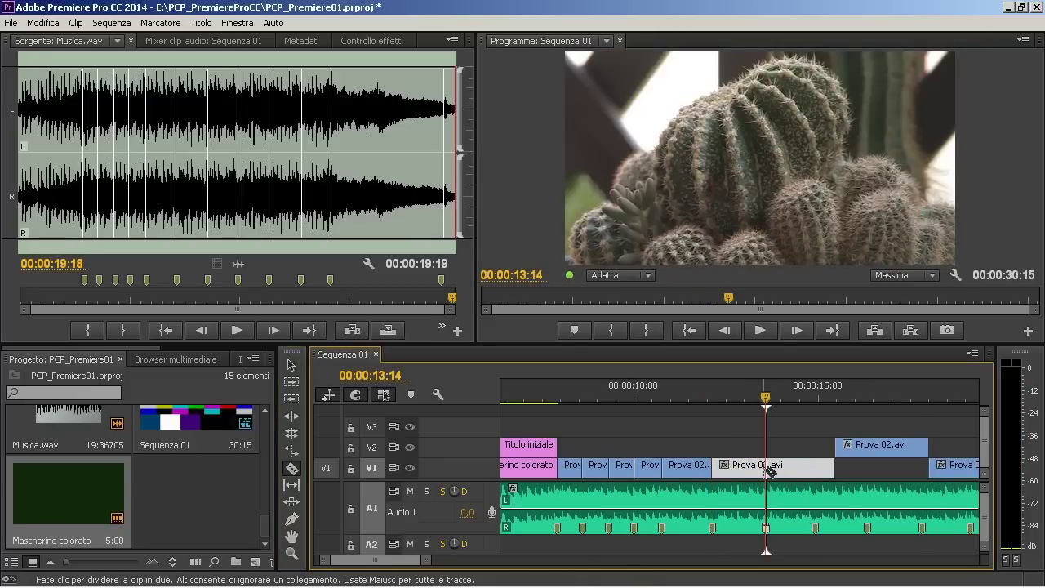
click(768, 468)
key(v)
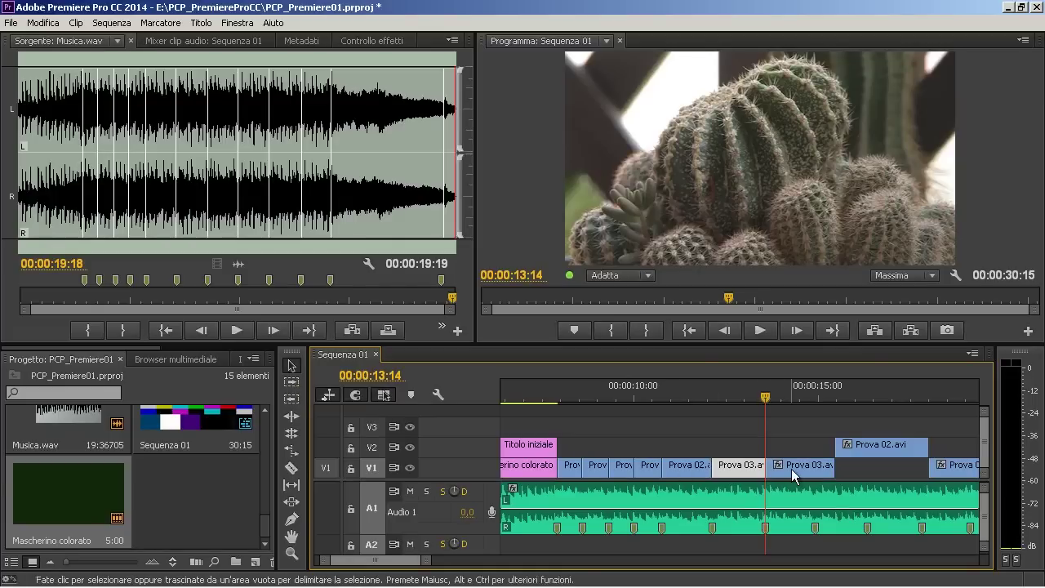
Step: Lift the second Prova 03.avi piece to V3 and split Prova 06.avi at 16:08
drag(792, 469, 909, 438)
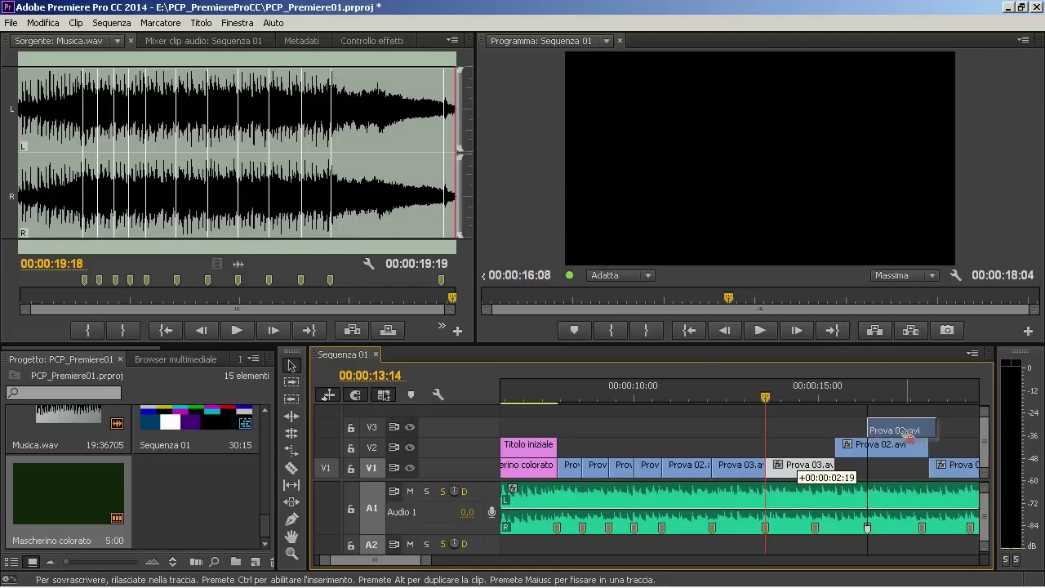
drag(909, 438, 979, 472)
click(597, 398)
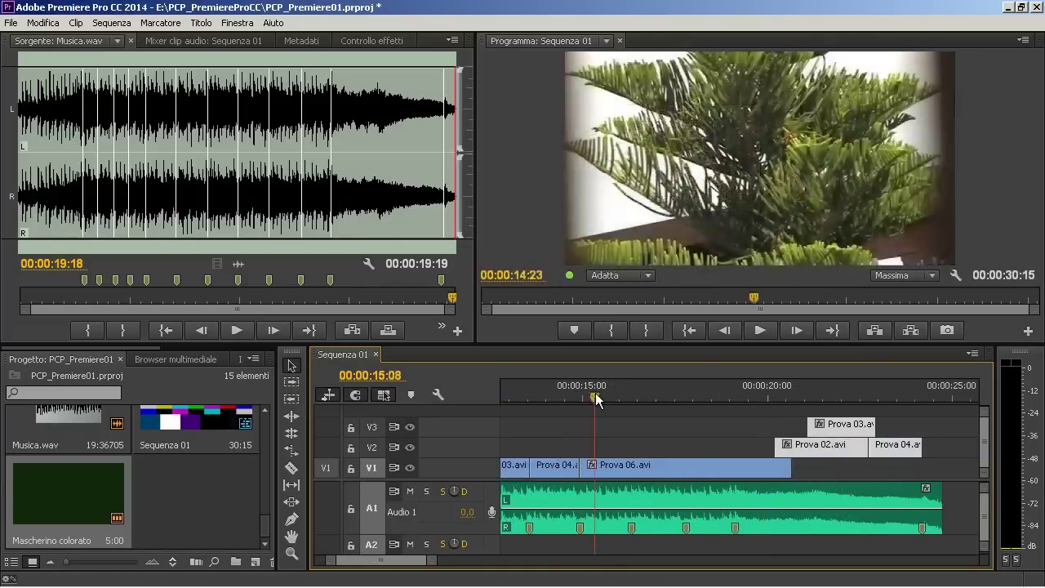
drag(597, 399, 631, 399)
key(c)
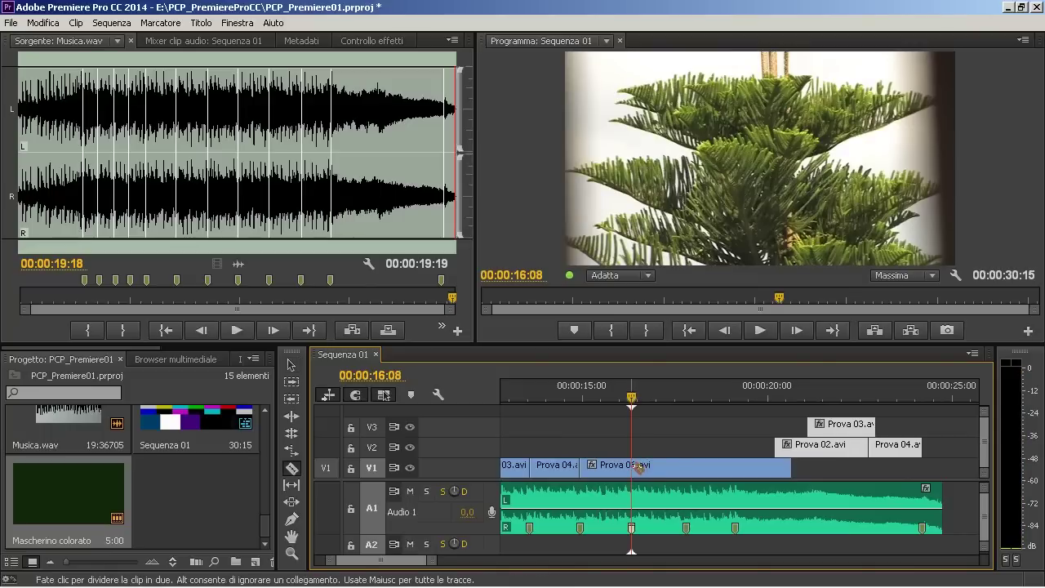
click(639, 467)
key(v)
Step: Shift the right Prova 06.avi piece later and drop Prova 03.avi into the V1 gap, giving 24:19
mouse_move(694, 467)
mouse_down()
mouse_move(799, 478)
mouse_move(871, 469)
mouse_up()
drag(844, 424, 722, 473)
drag(716, 397, 735, 397)
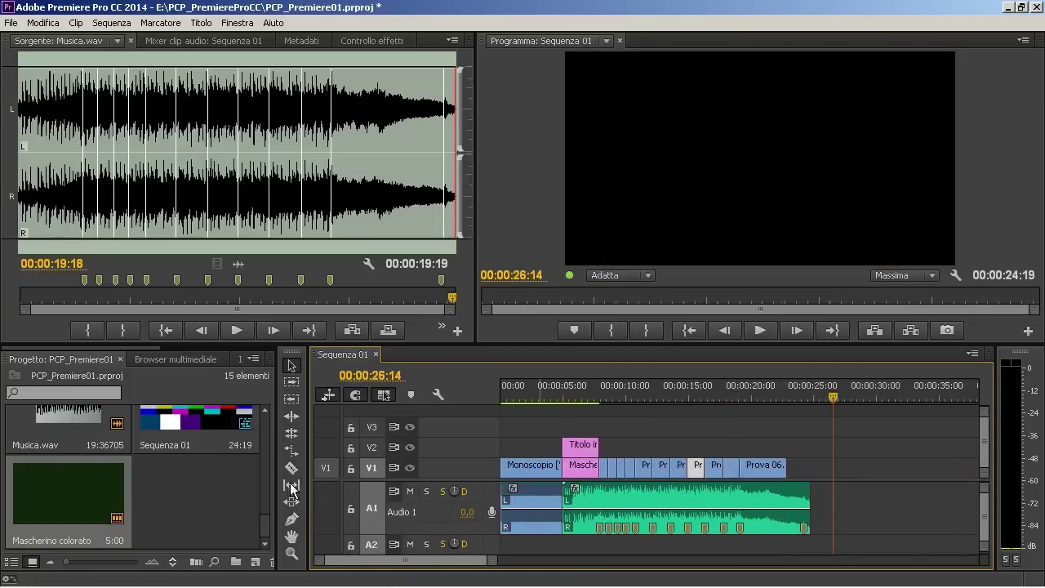
Step: Append Titolo finale and then Video nero to the end of V1, making the sequence 25:17
drag(265, 527, 265, 512)
scroll(245, 498, up, 2)
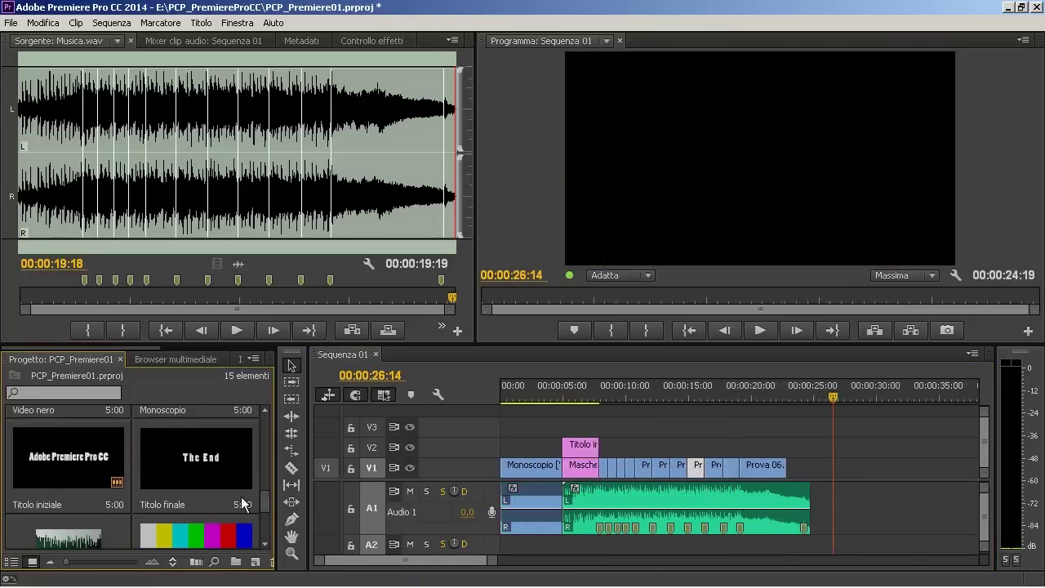
drag(200, 455, 802, 466)
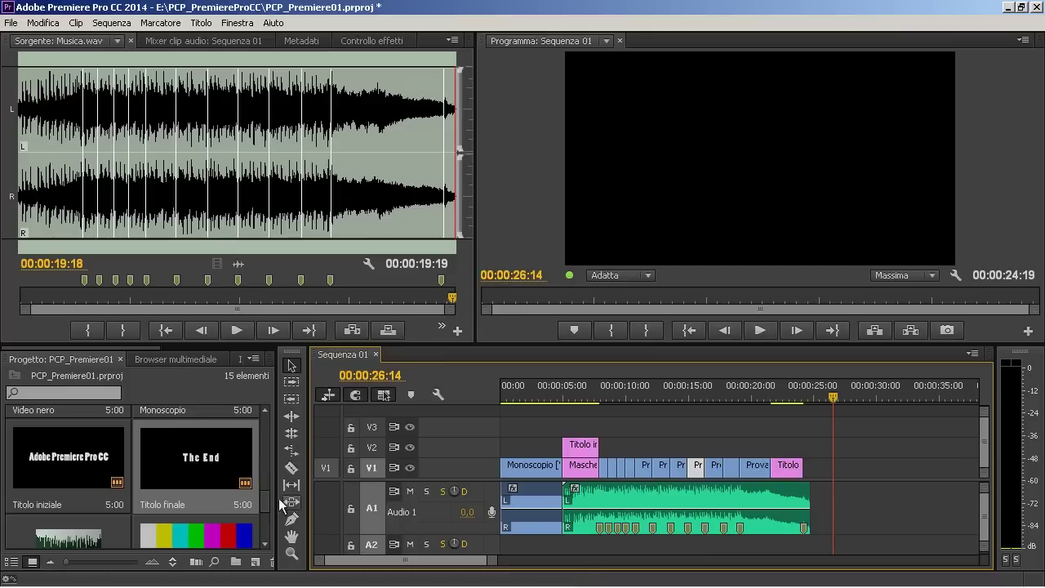
drag(268, 502, 269, 494)
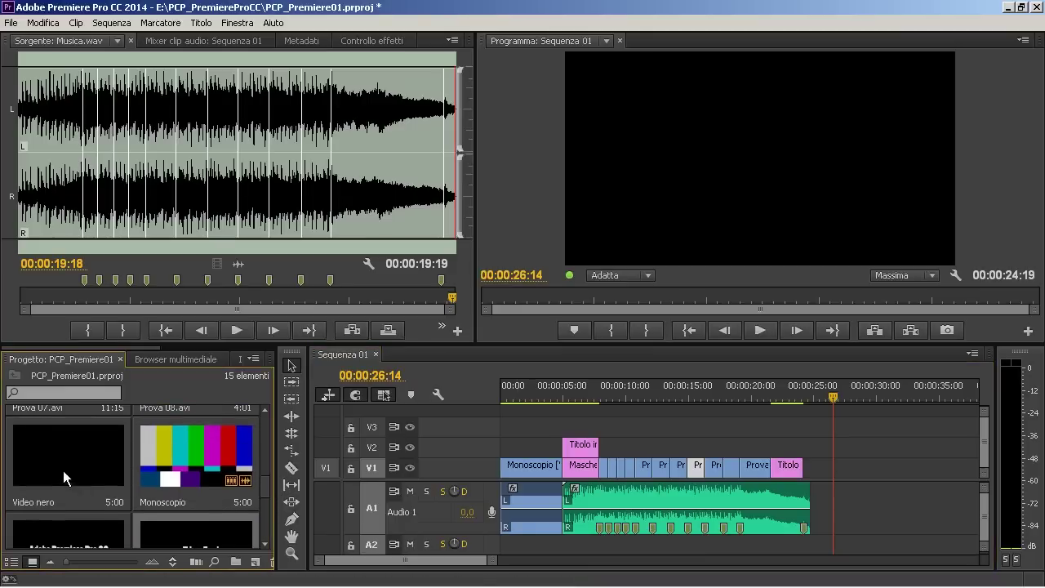
drag(63, 471, 820, 464)
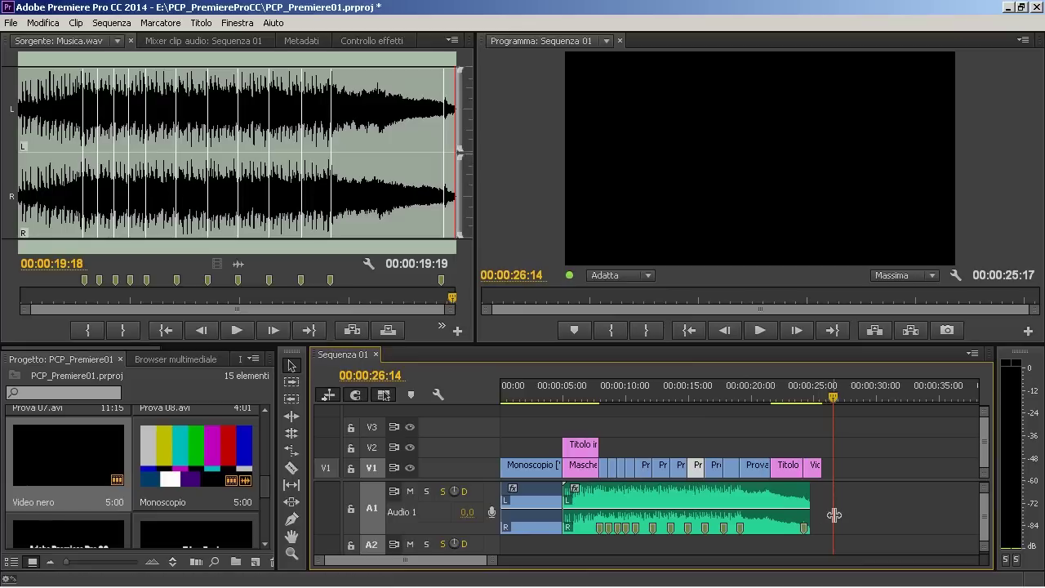
Step: Apply the Sfumatura gradient from Effetti video > Genera to the Mascherino colorato matte
drag(147, 345, 207, 344)
click(167, 360)
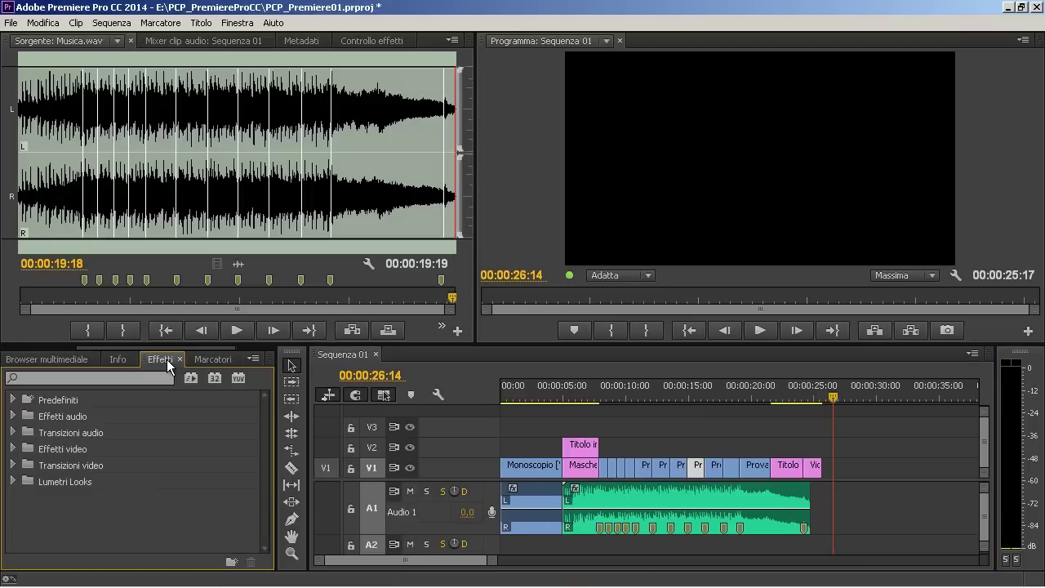
click(13, 449)
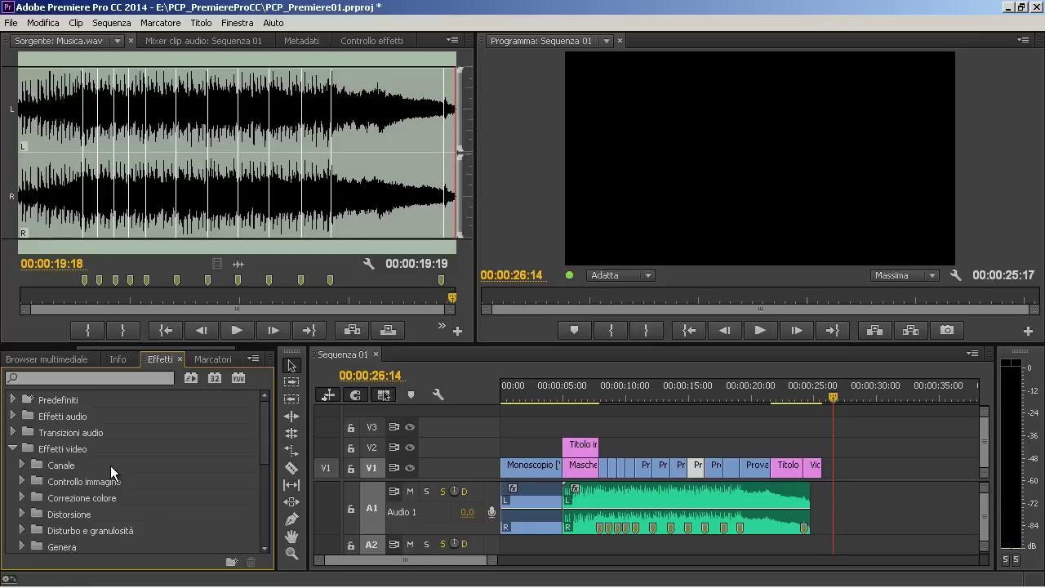
scroll(111, 466, down, 1)
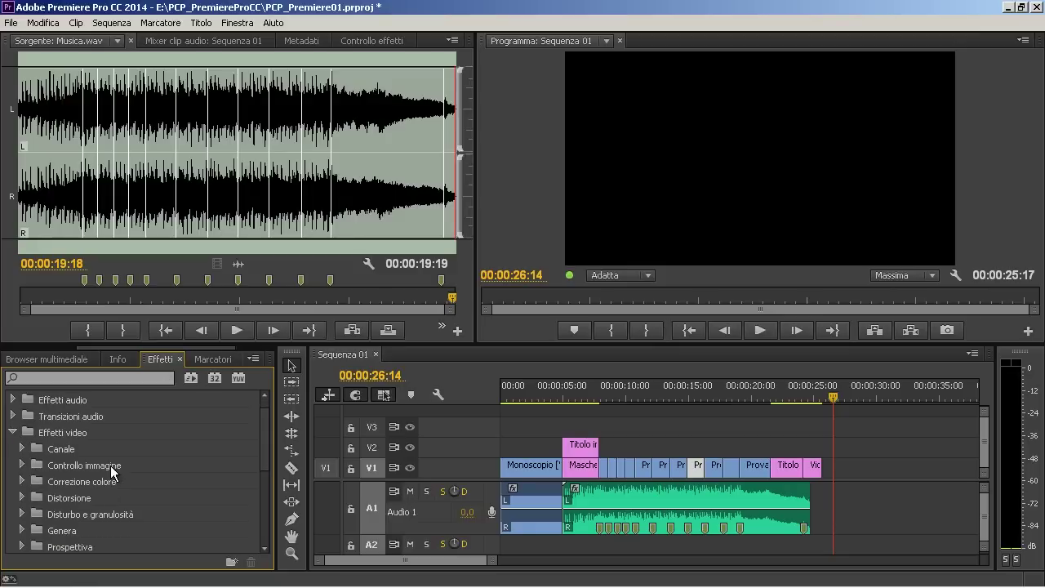
scroll(110, 465, down, 1)
scroll(110, 465, down, 1)
double_click(46, 498)
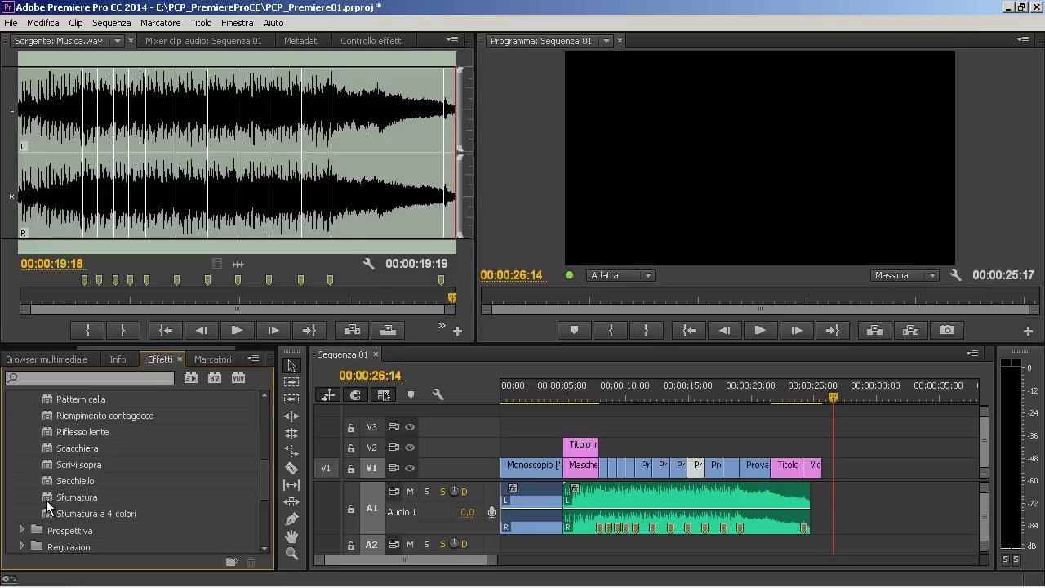
drag(46, 507, 577, 465)
Step: Switch the colour matte's Sfumatura gradient shape to Spettro radiale
click(578, 398)
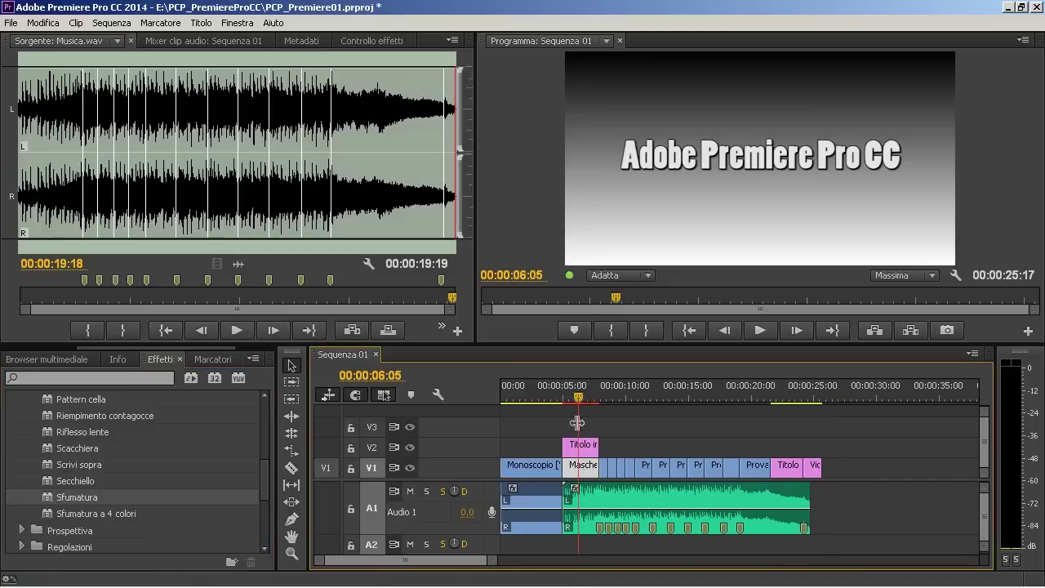
click(356, 41)
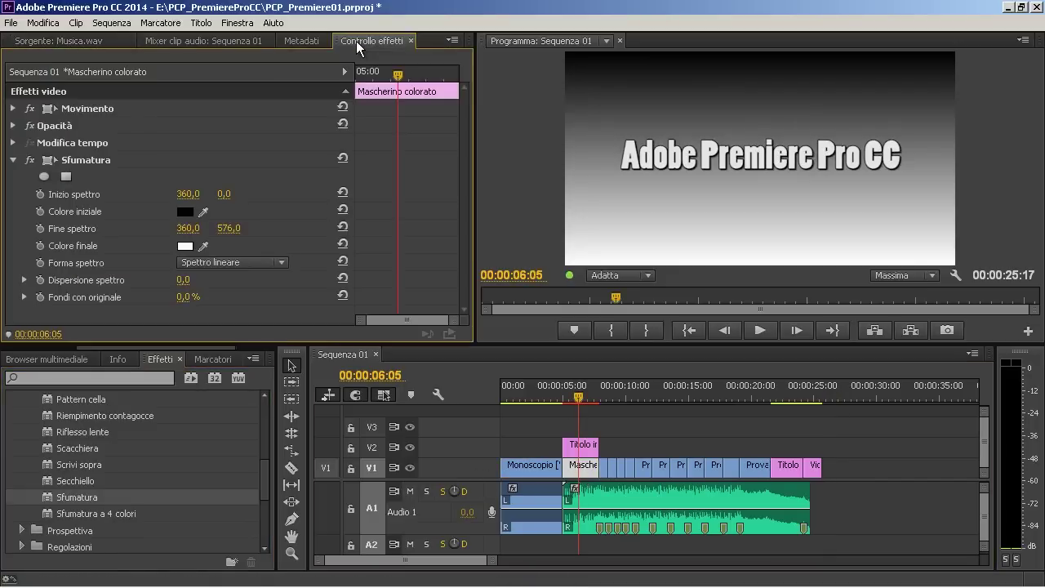
click(30, 161)
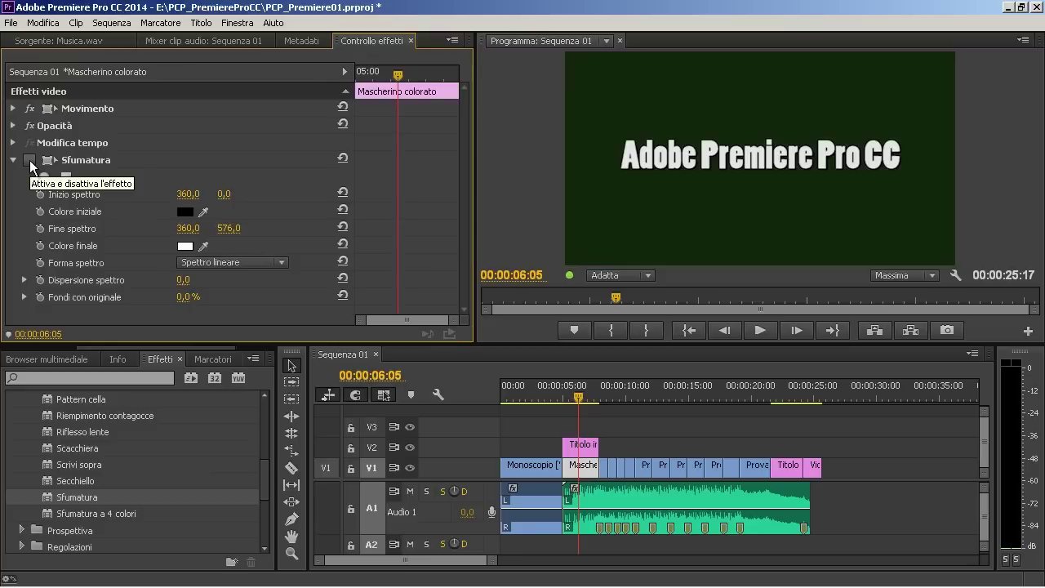
click(30, 161)
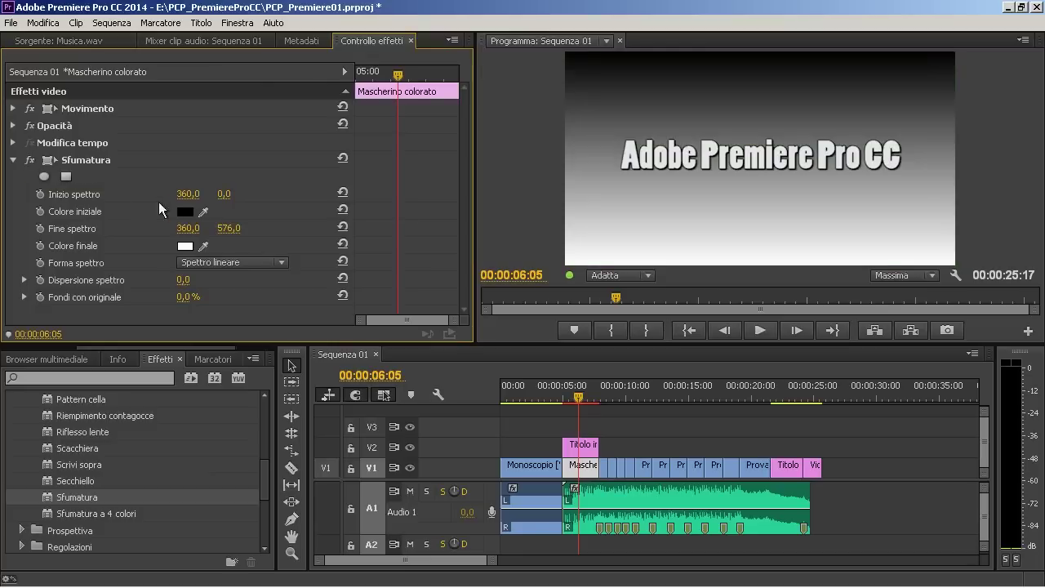
click(225, 263)
click(203, 290)
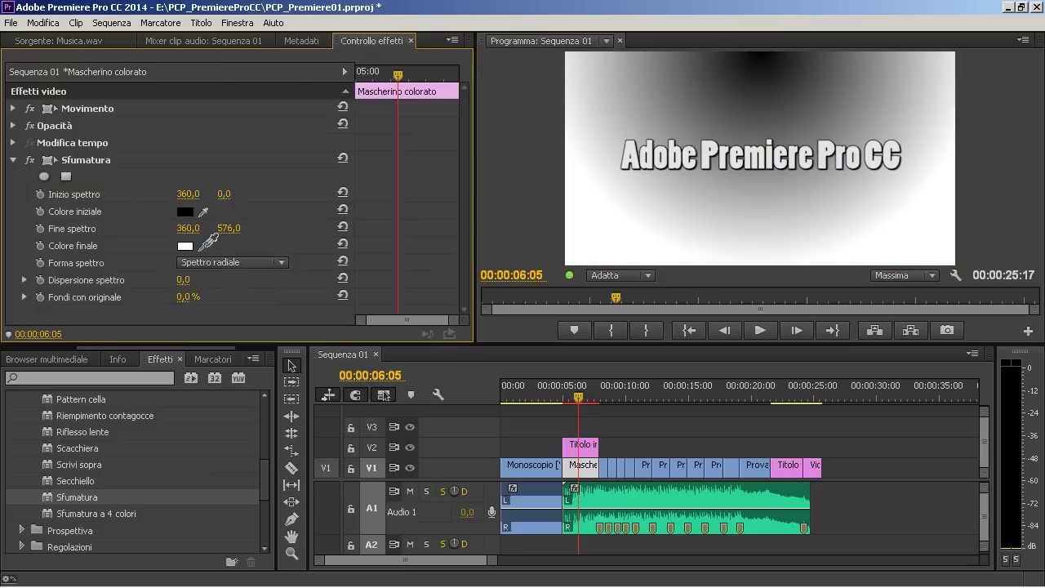
Step: Set the gradient colours to dark green at the edges and pure white at the centre
drag(204, 246, 704, 225)
click(185, 211)
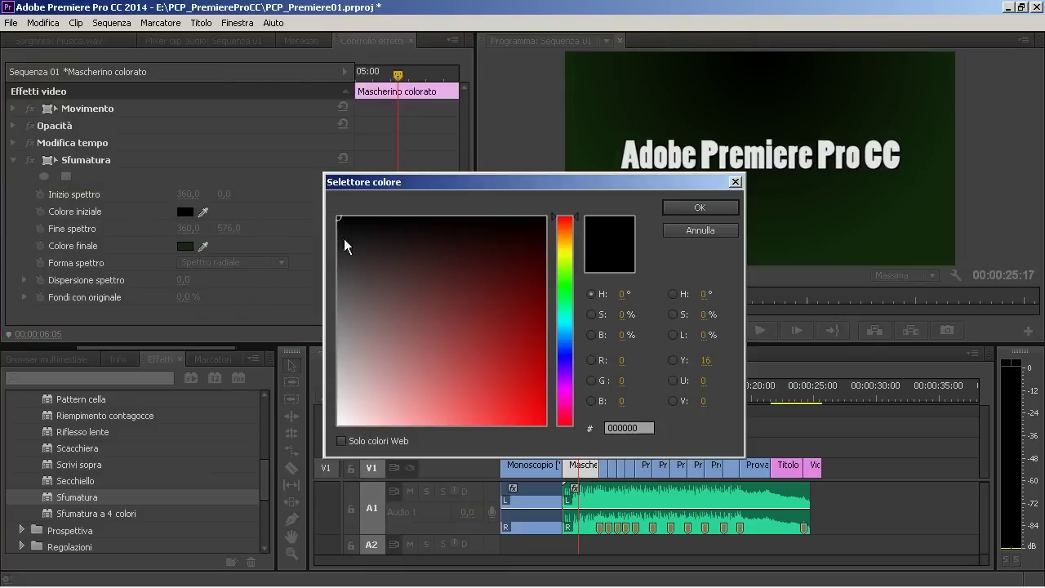
click(401, 263)
click(339, 423)
click(702, 208)
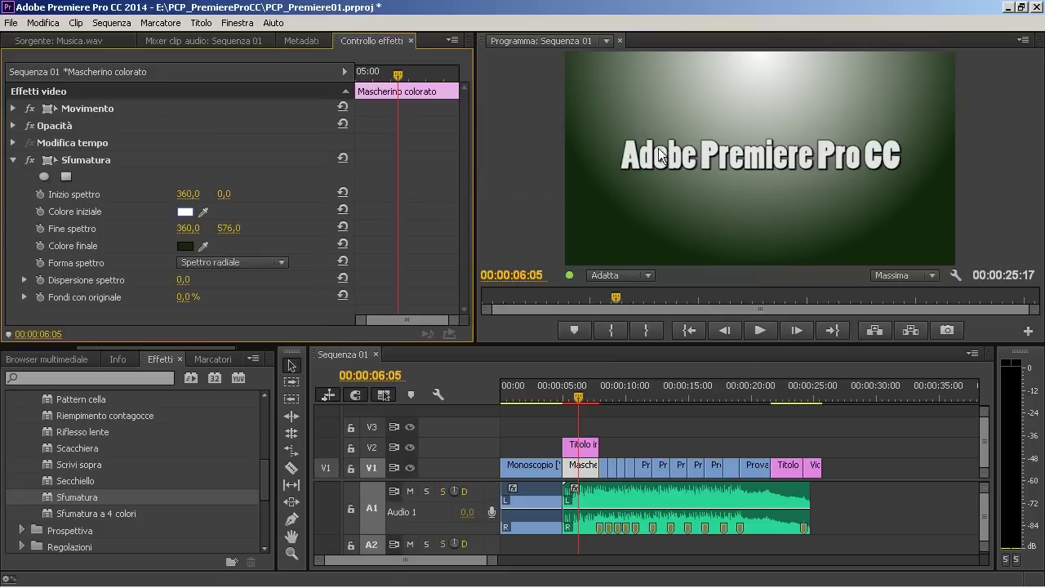
Step: Move the radial gradient's centre toward mid-frame, widen it, and preview the title
drag(226, 196, 454, 201)
mouse_move(189, 229)
mouse_down()
mouse_move(514, 216)
mouse_move(462, 217)
mouse_up()
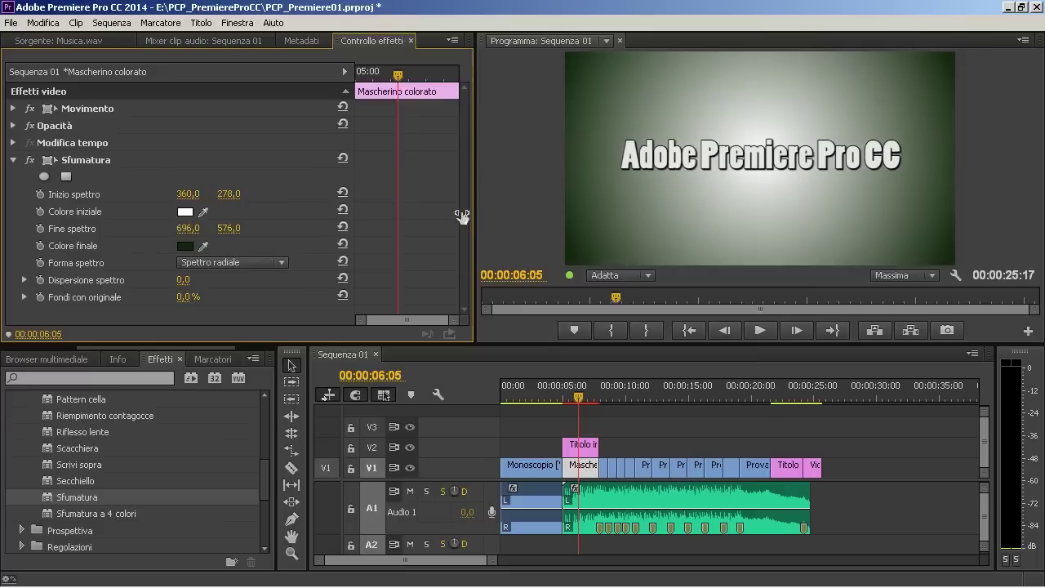
click(565, 395)
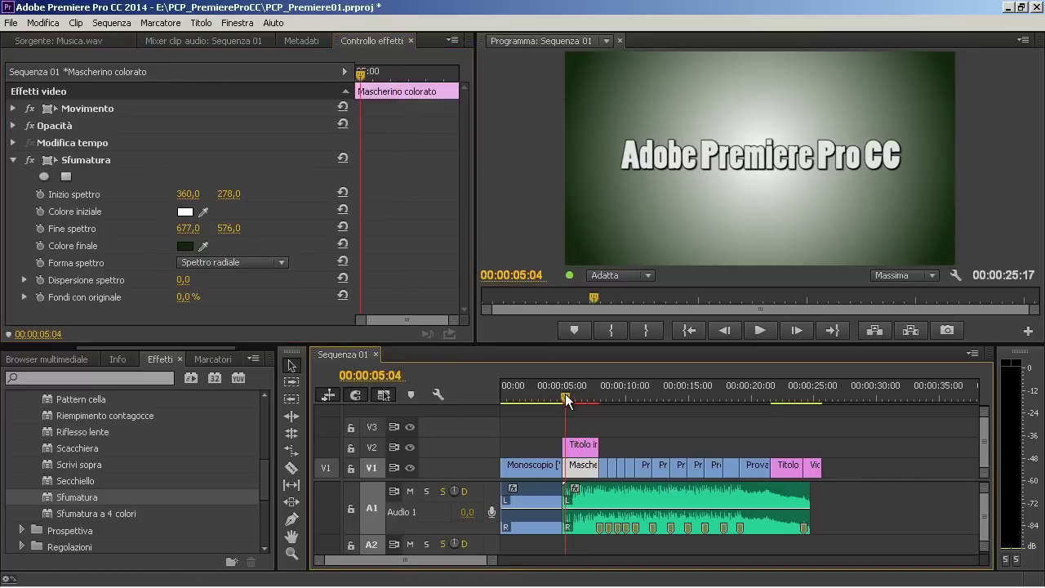
drag(601, 388, 614, 403)
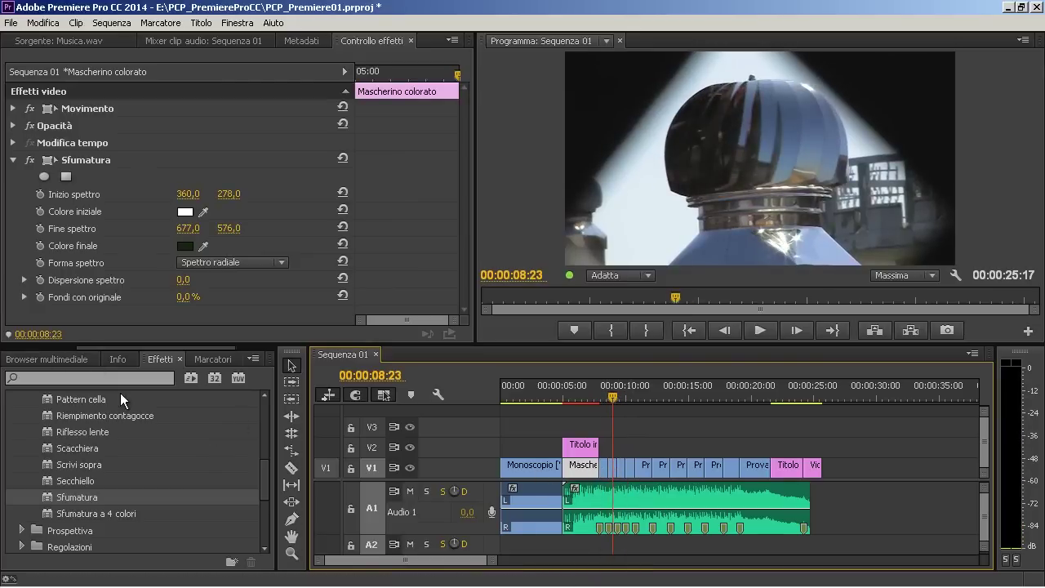
Step: Apply Replica to the first two Prova 01.avi clips, setting the second's Conteggio to 3
scroll(238, 523, down, 5)
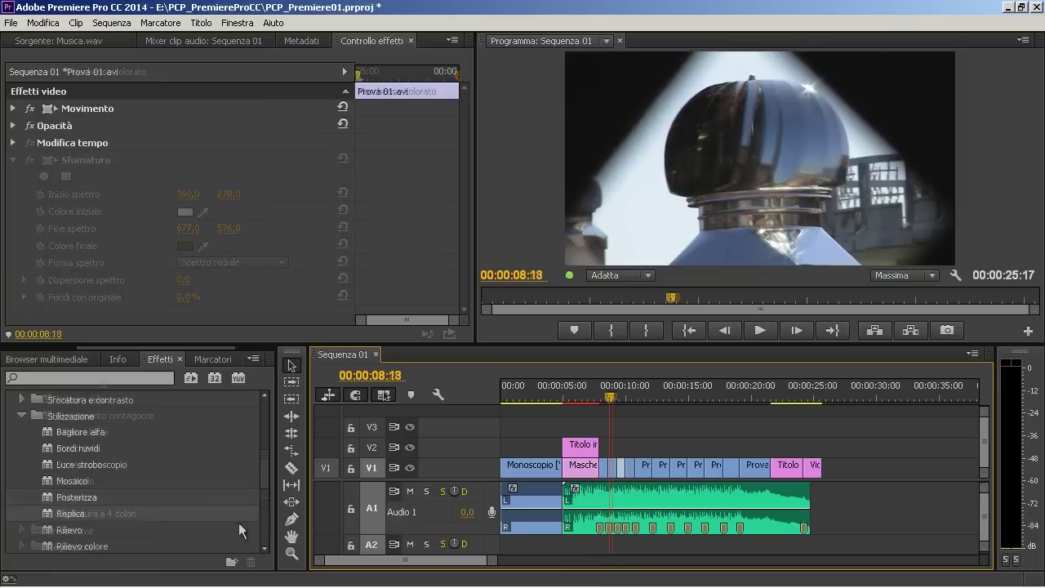
drag(49, 515, 617, 472)
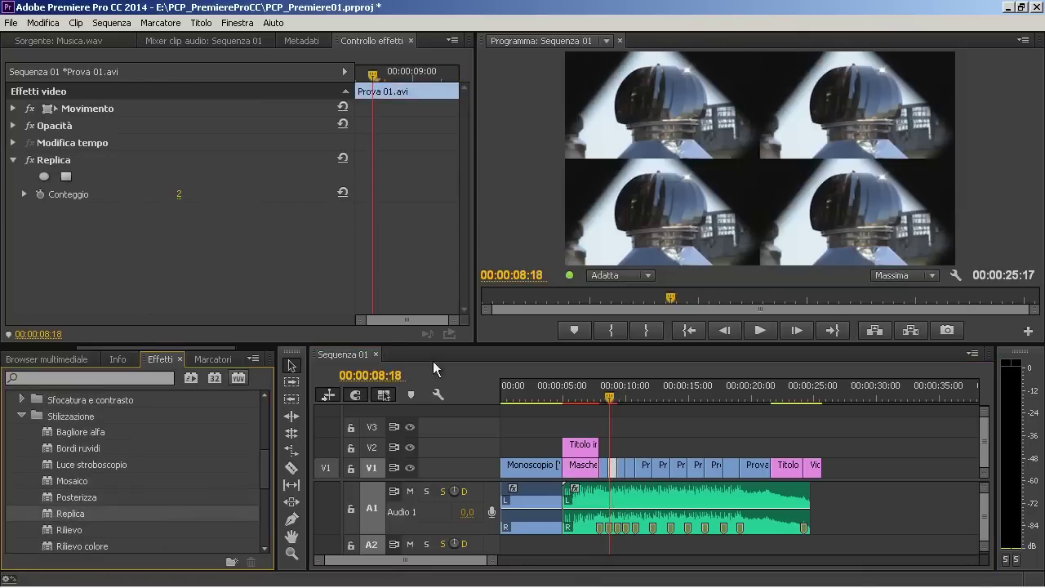
drag(615, 395, 621, 396)
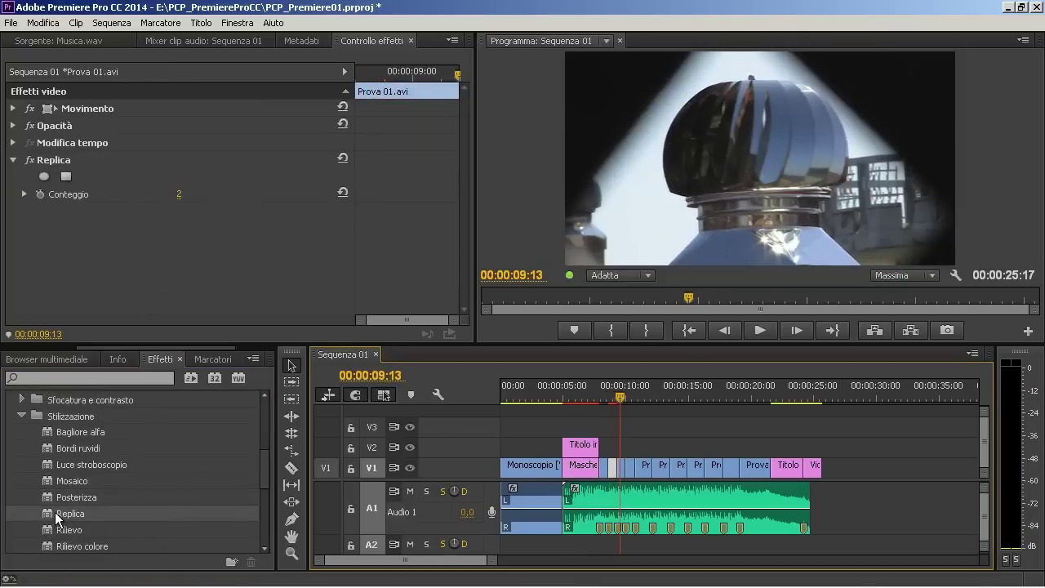
drag(57, 517, 624, 467)
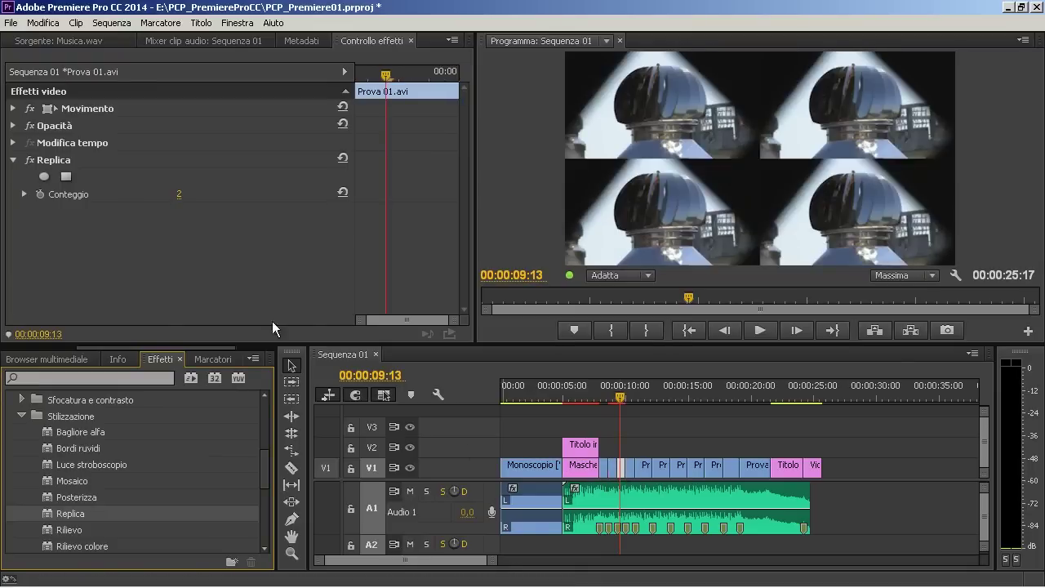
click(181, 195)
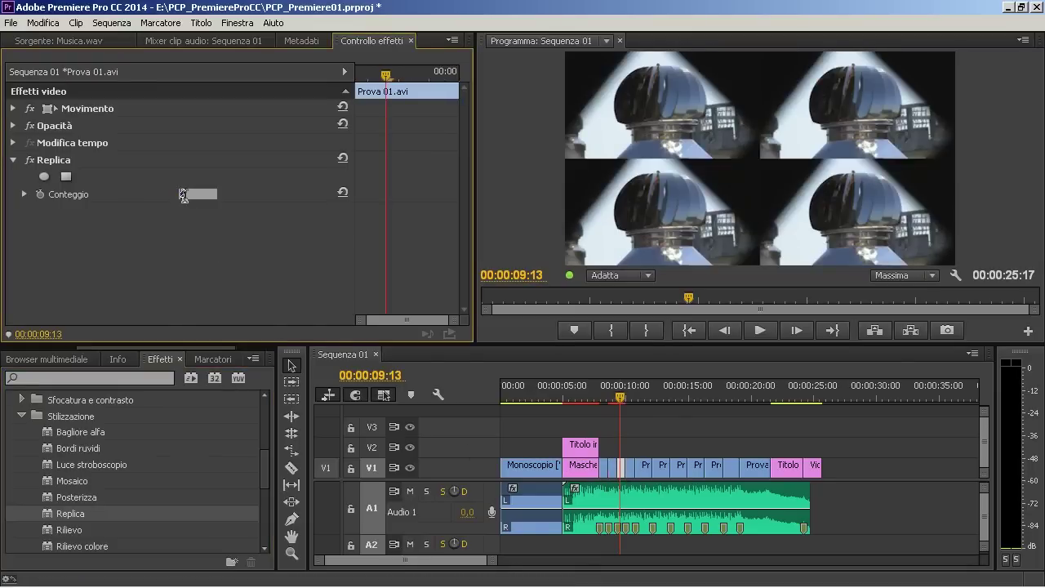
text(3)
key(Return)
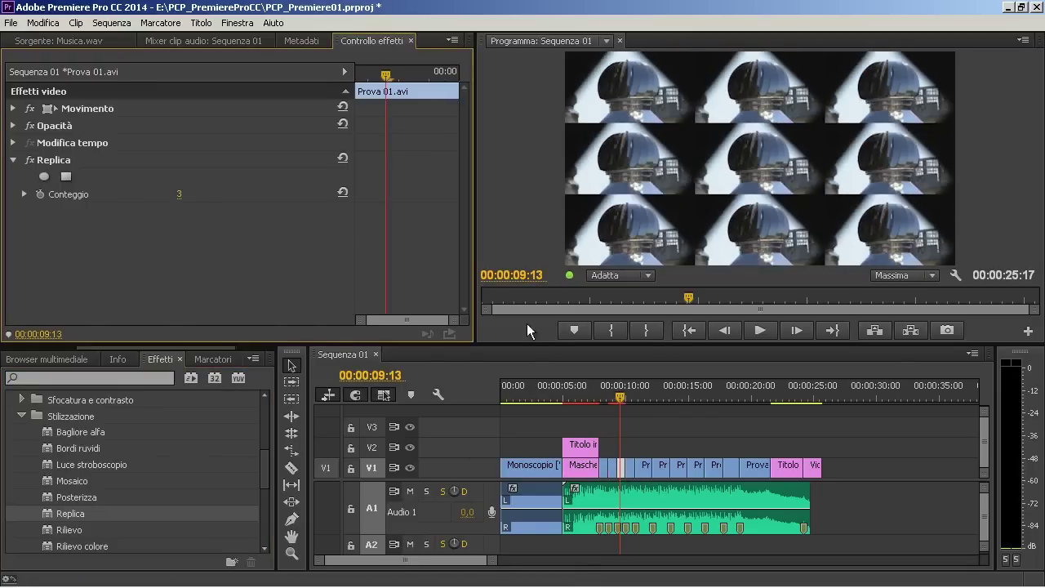
Step: Add Replica to the following Prova 01.avi clip with a Conteggio of 4
click(629, 396)
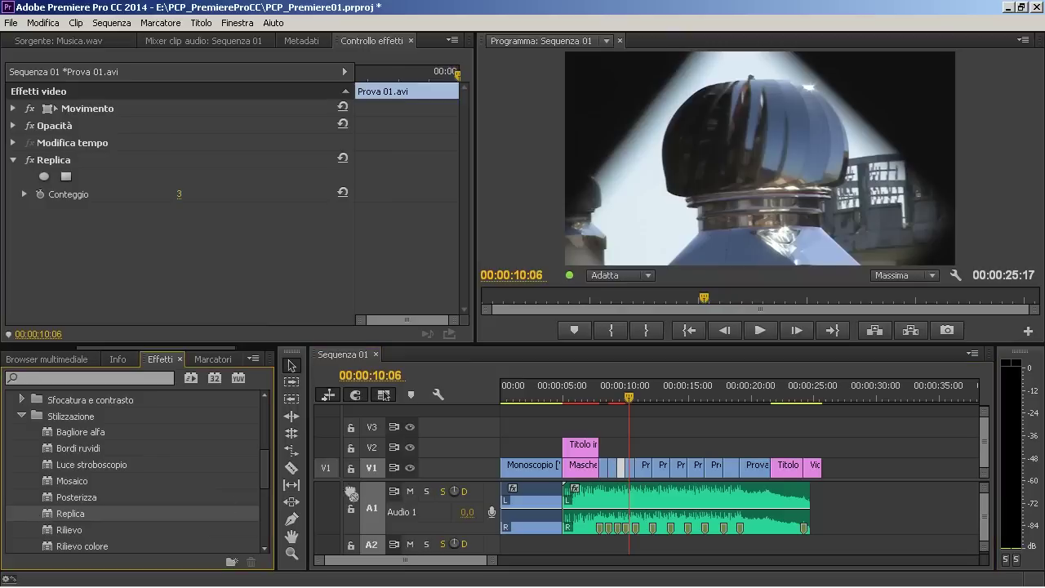
drag(351, 493, 630, 467)
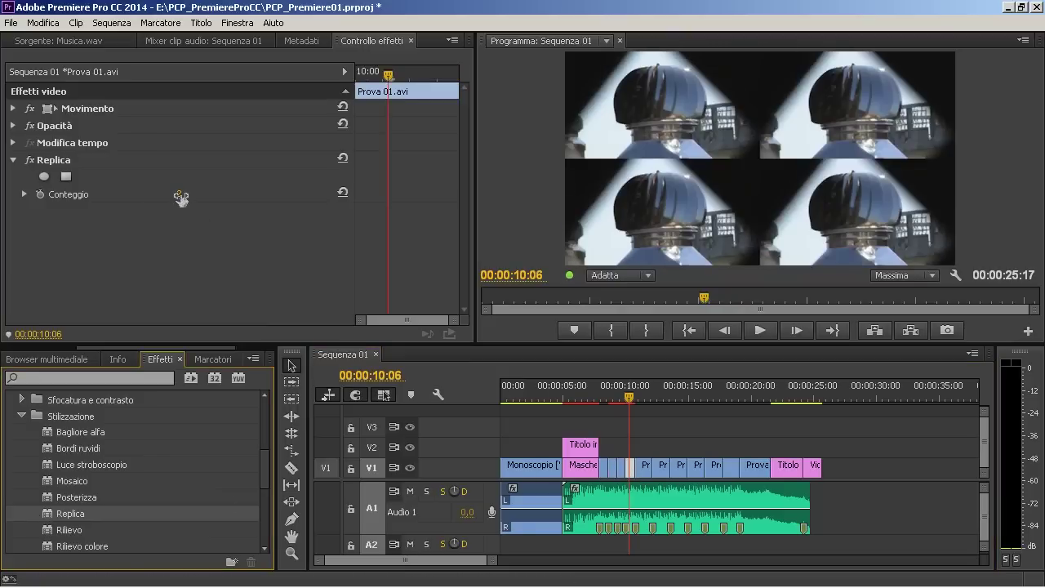
click(180, 198)
text(4)
key(Return)
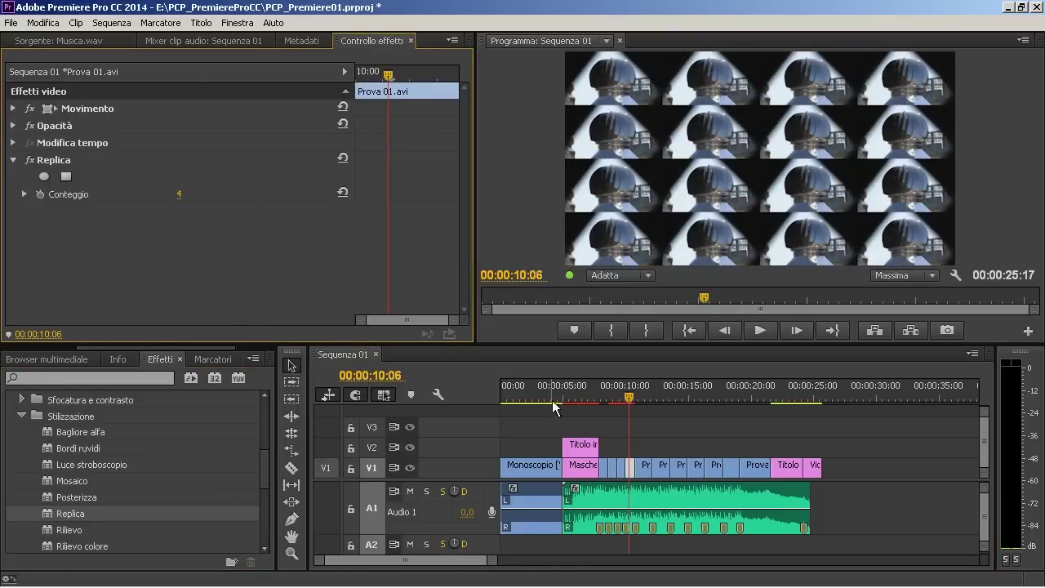
click(566, 398)
Step: Keyframe Titolo iniziale's Scala from 85 at 5:00 to about 100 at 7:18
click(579, 449)
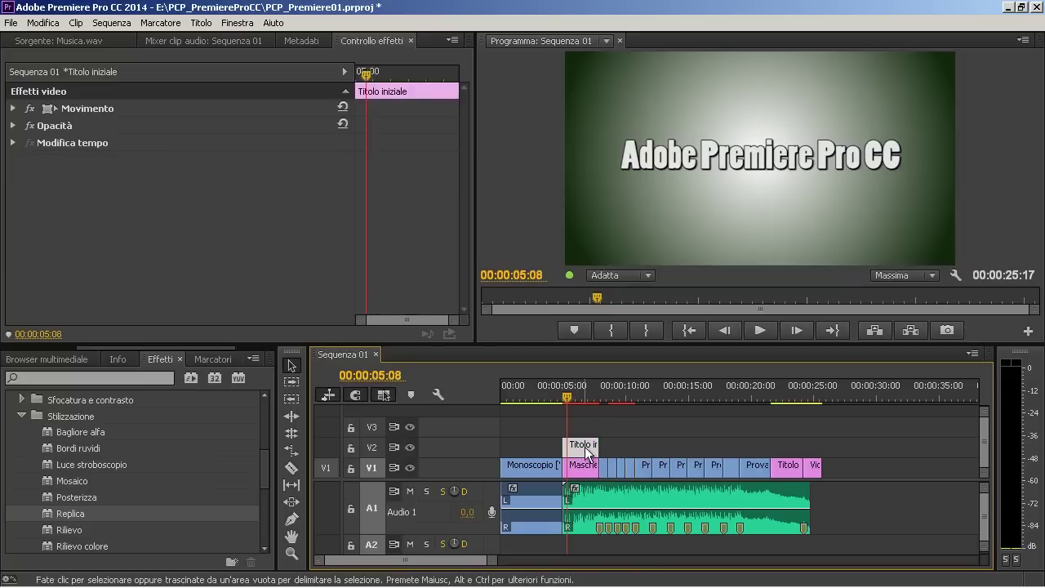
click(13, 108)
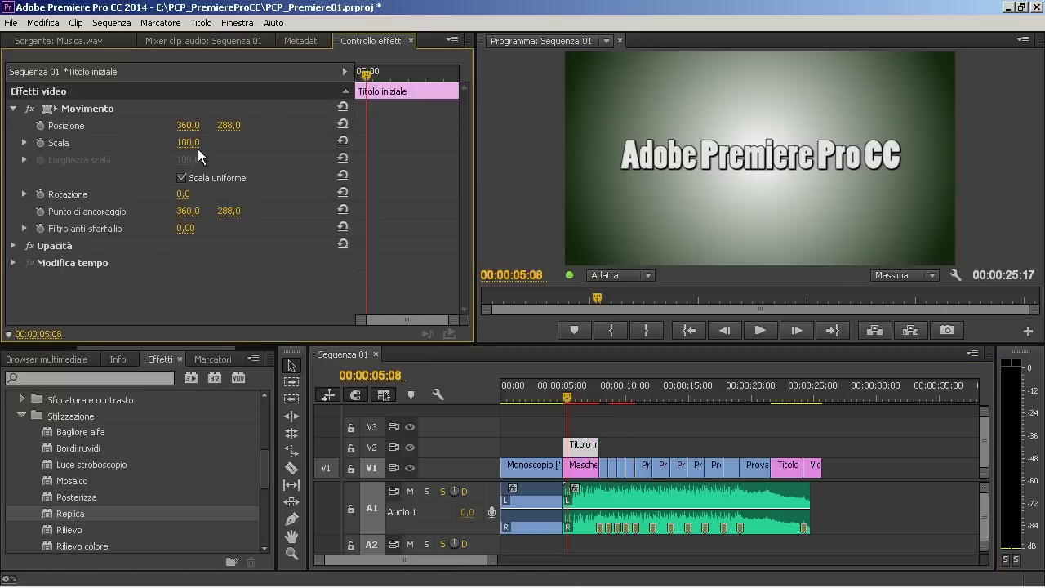
drag(180, 150, 49, 159)
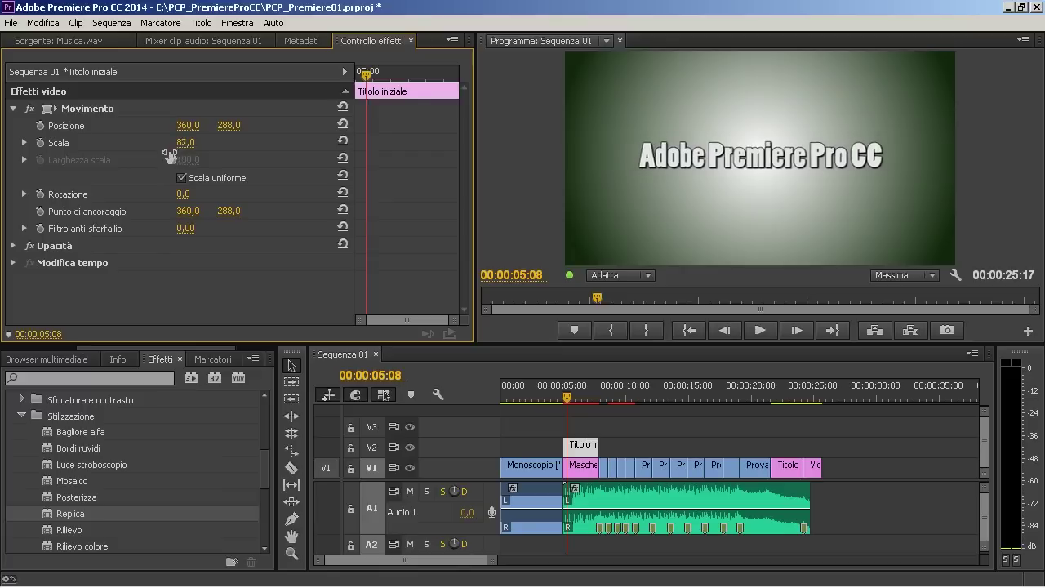
click(39, 143)
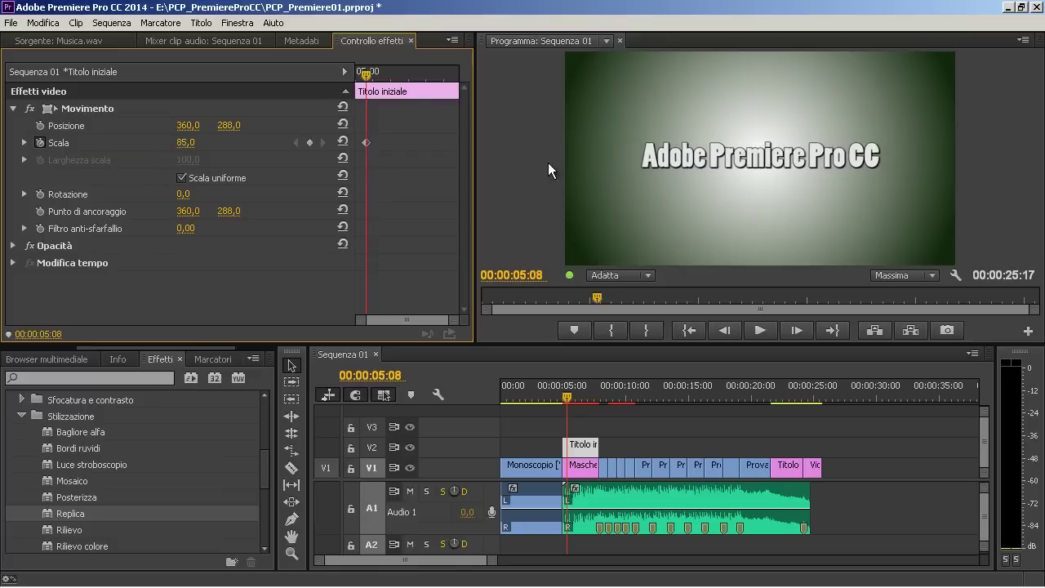
drag(365, 143, 356, 143)
drag(367, 72, 451, 75)
drag(186, 143, 199, 143)
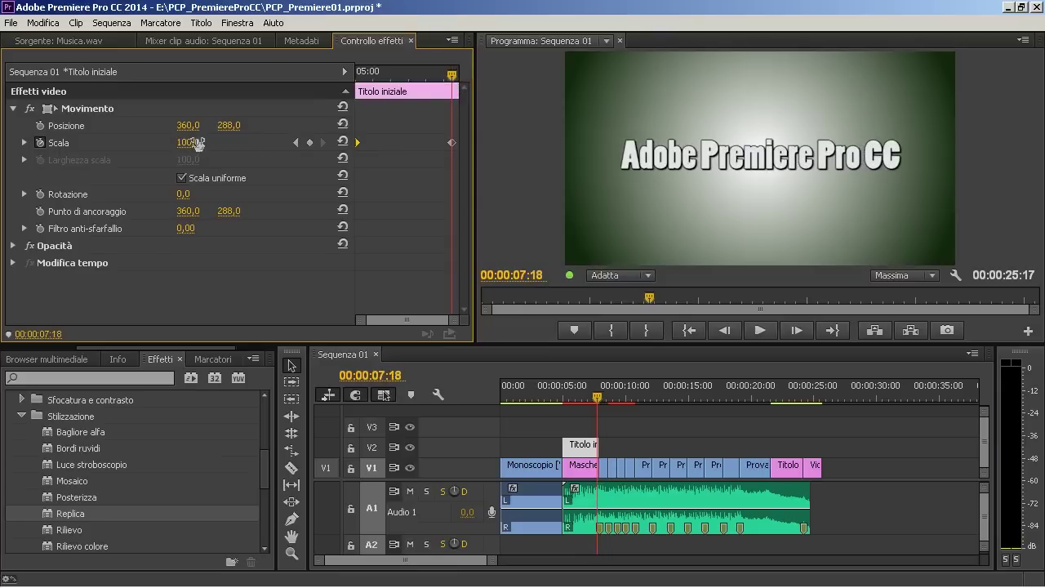
drag(452, 145, 460, 143)
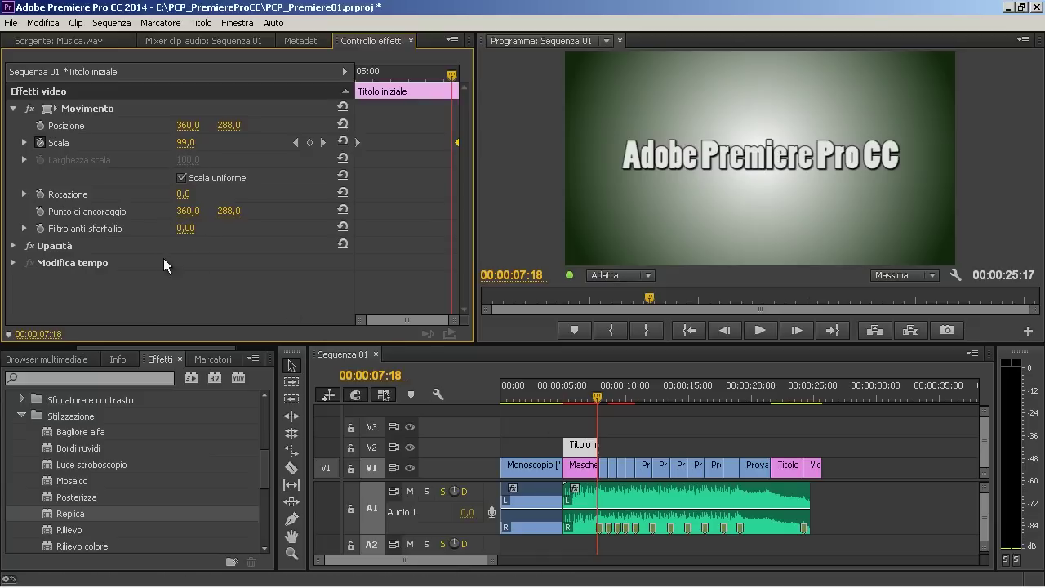
key(Up)
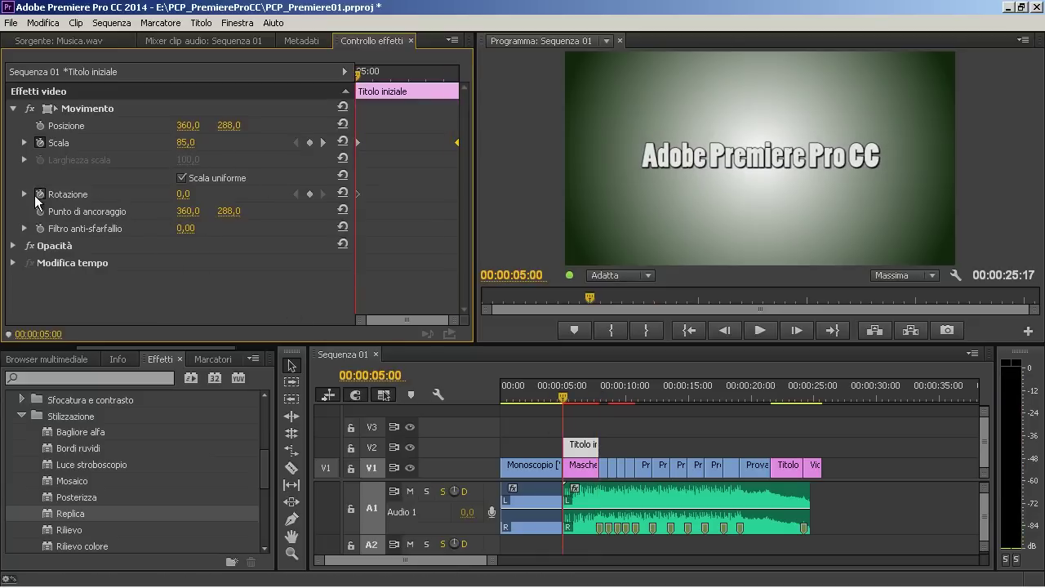
Step: Set the title's final Rotazione keyframe to five full turns, 5x0,0°
drag(406, 70, 415, 67)
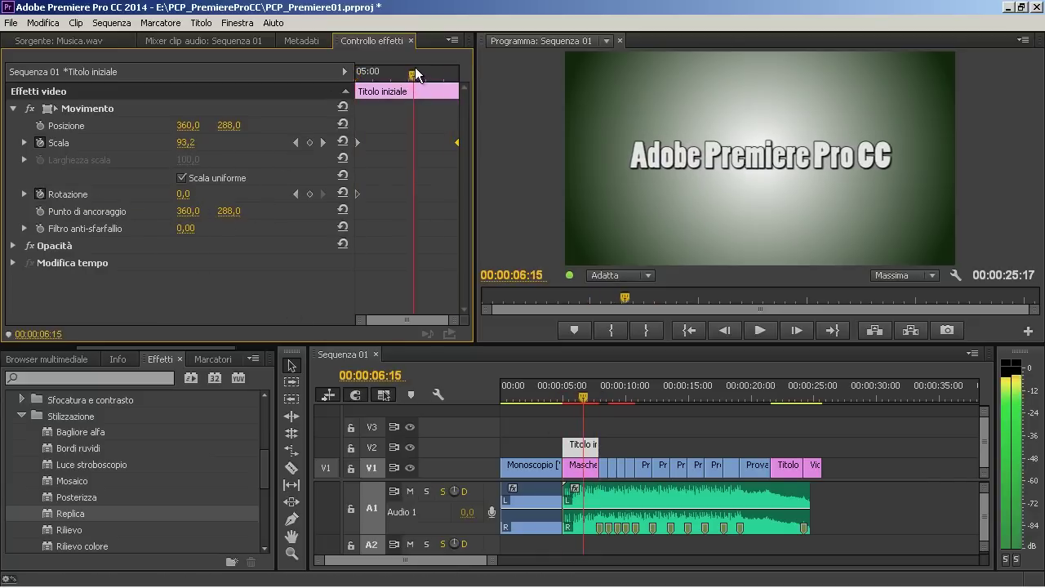
click(185, 194)
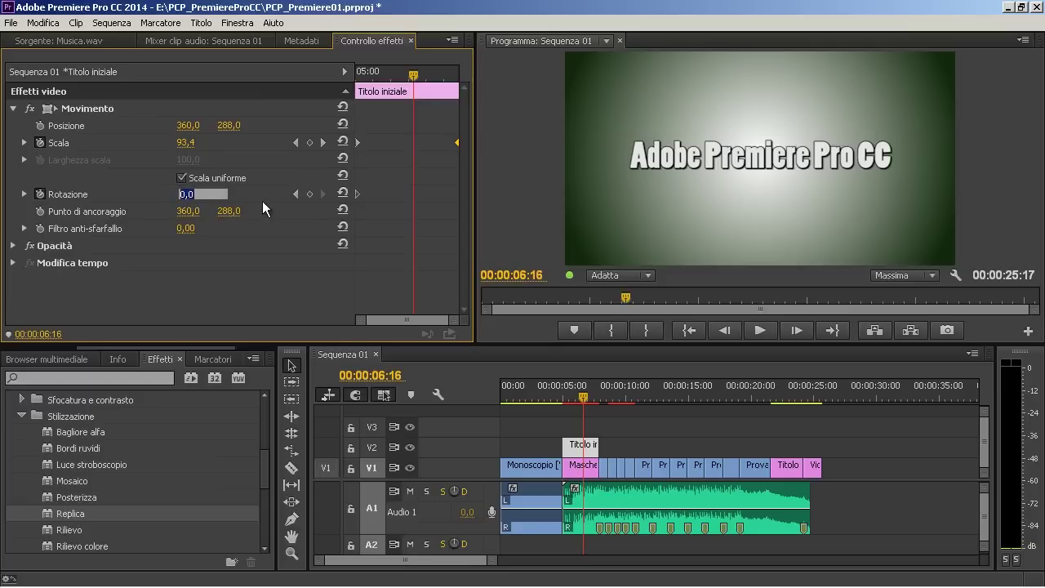
drag(184, 196, 102, 200)
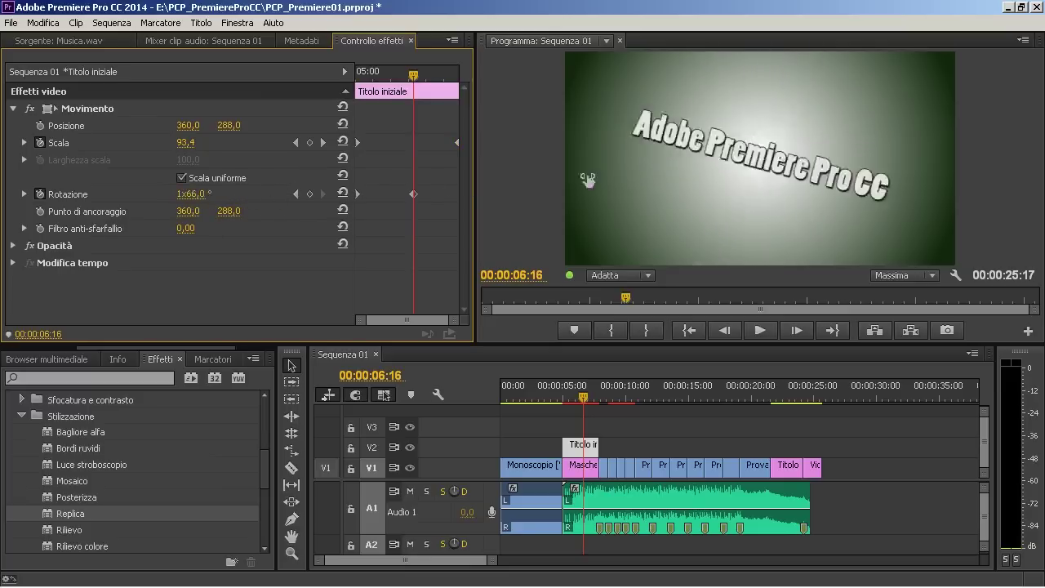
drag(179, 199, 244, 201)
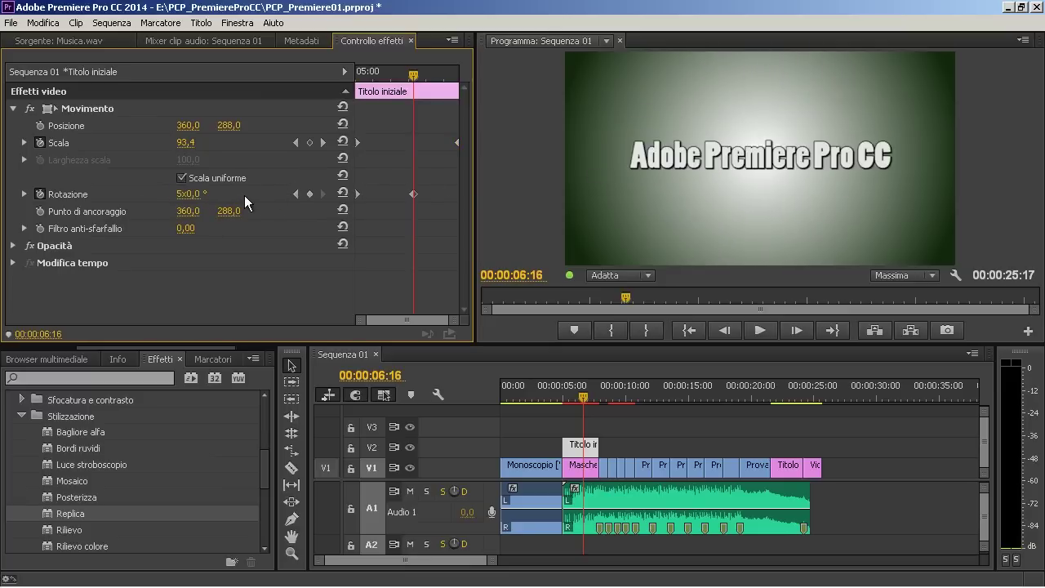
Step: Give the last rotation keyframe Ingresso graduale and play the title animation back
right_click(412, 194)
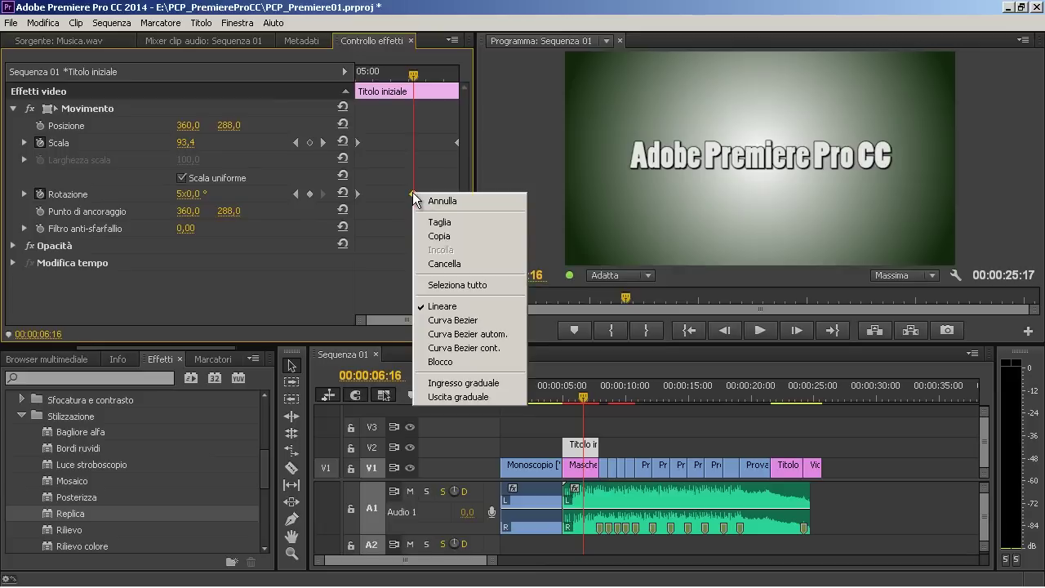
click(462, 384)
click(363, 87)
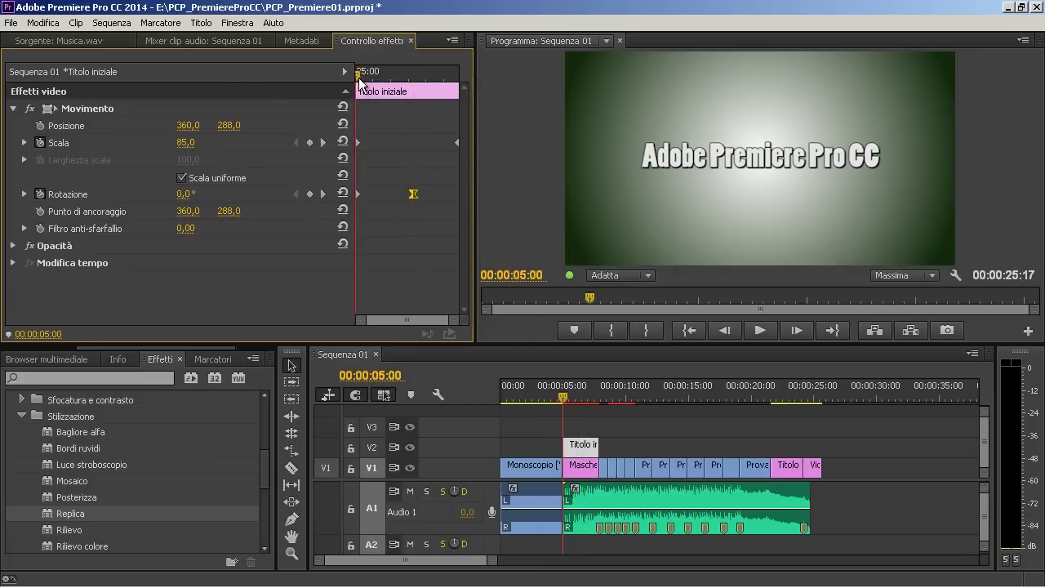
key(space)
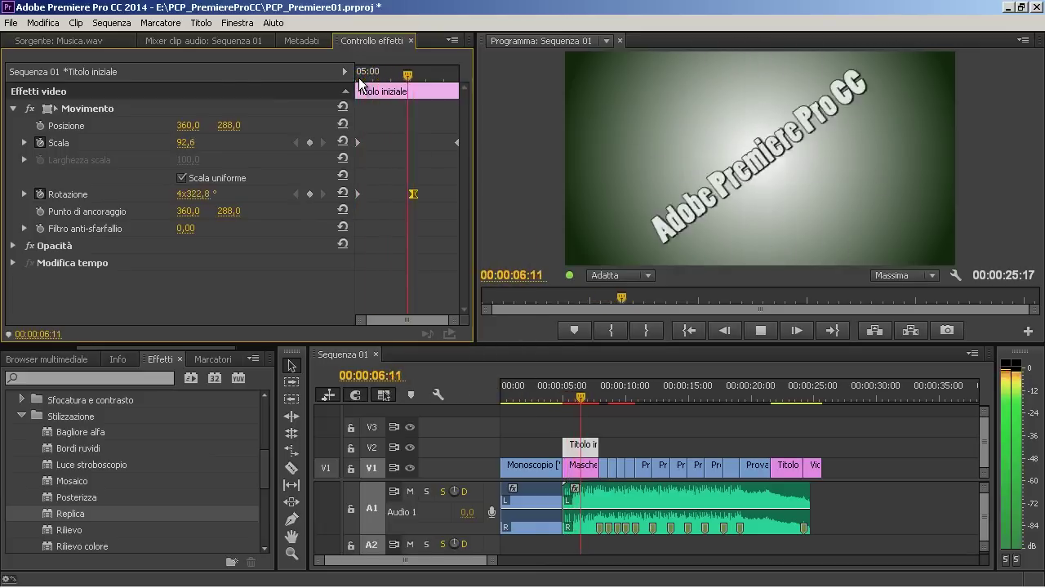
key(space)
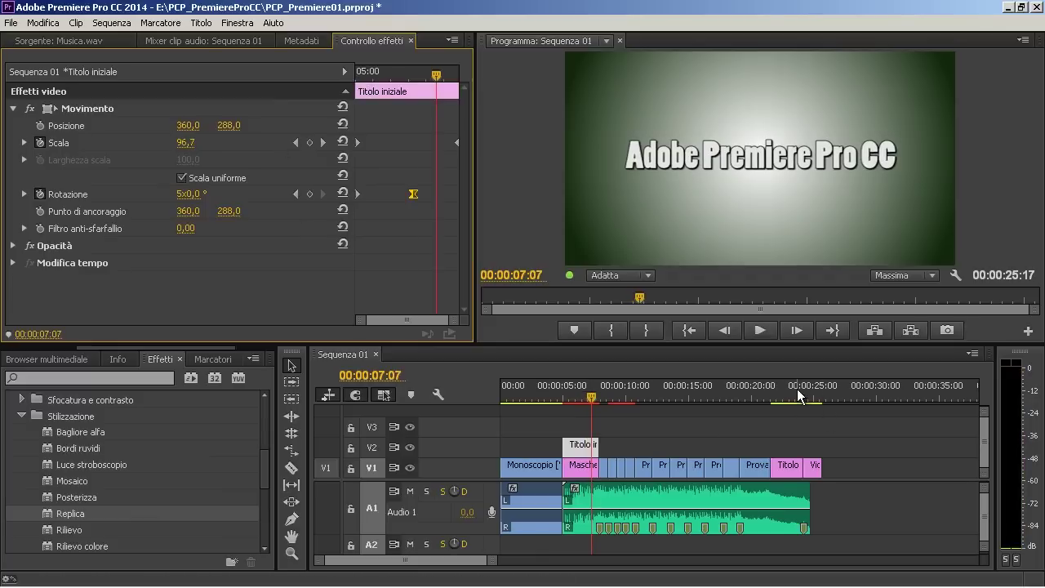
Step: Collapse Stilizzazione and Effetti video and expand Transizioni video in the Effects list
click(22, 415)
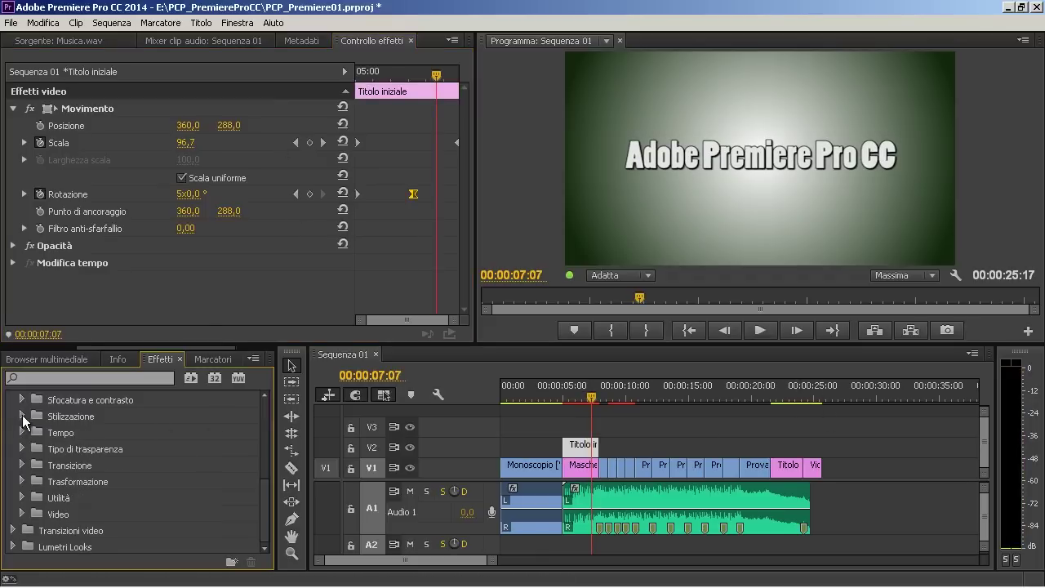
click(12, 448)
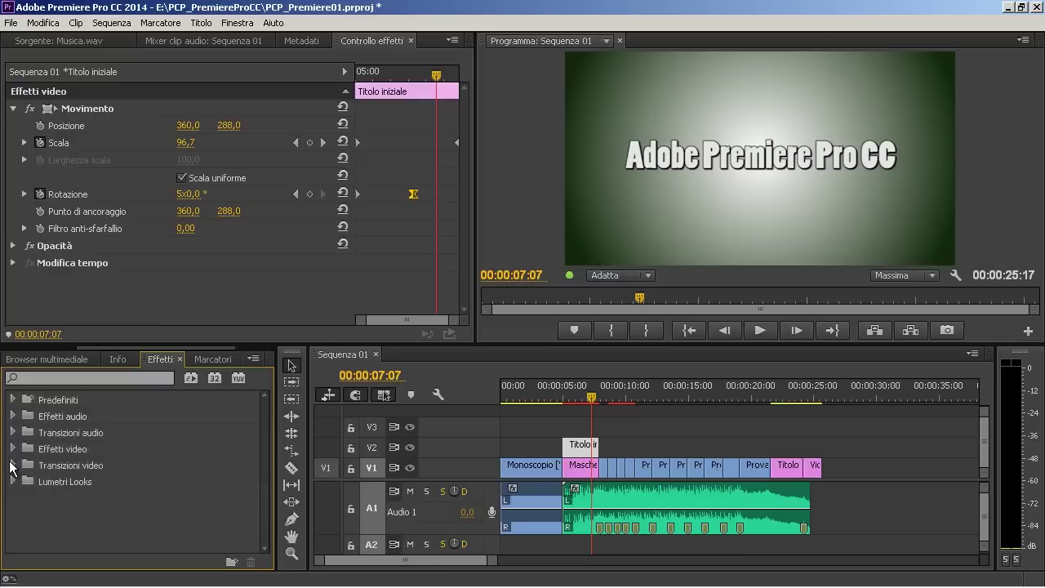
click(11, 466)
scroll(31, 463, down, 2)
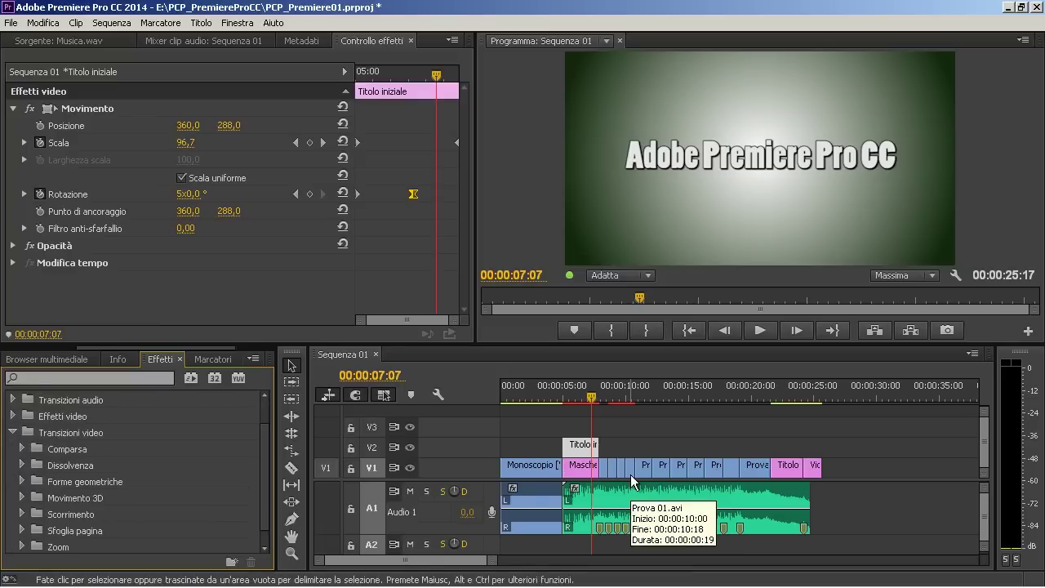
Step: Preview the sequence from 00:00:07:15 and park the playhead at 00:00:10:19
click(596, 399)
key(space)
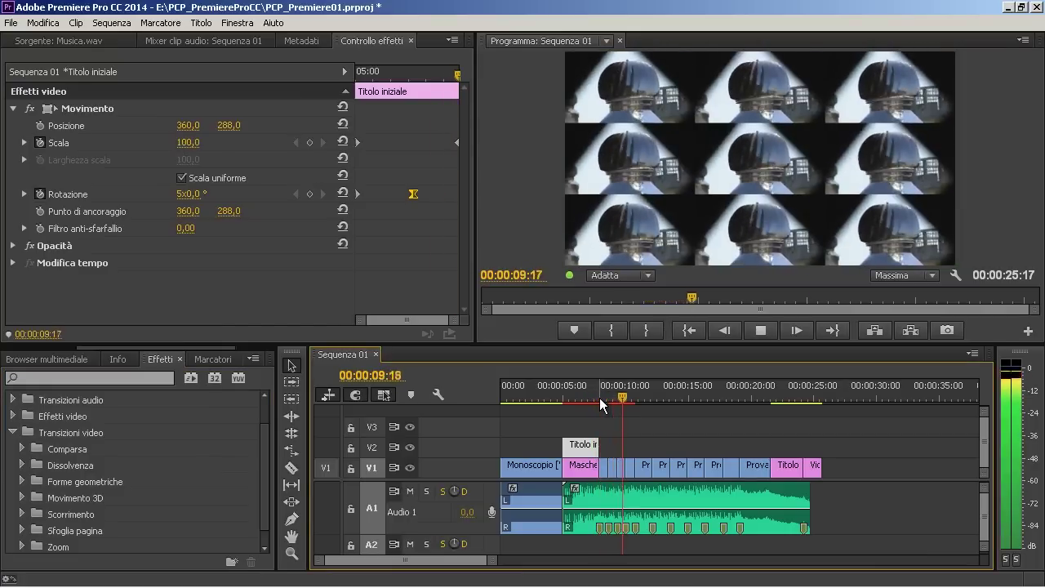
key(space)
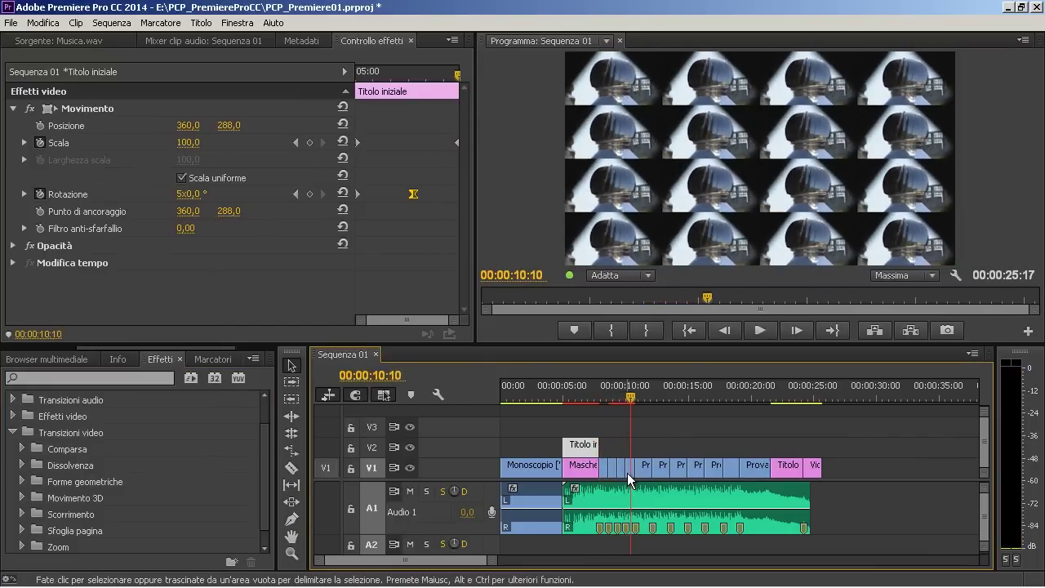
click(636, 399)
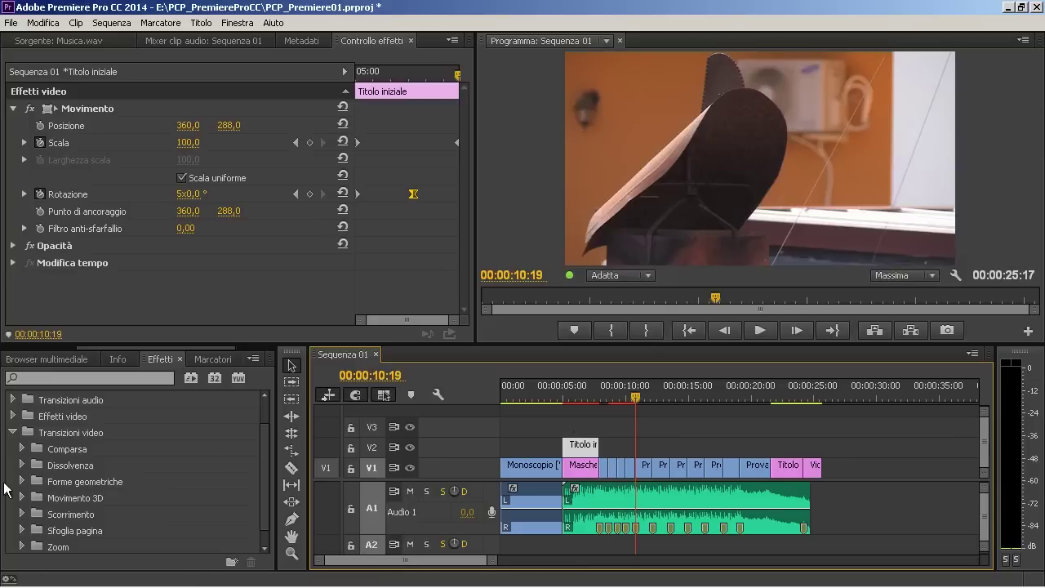
scroll(265, 488, down, 1)
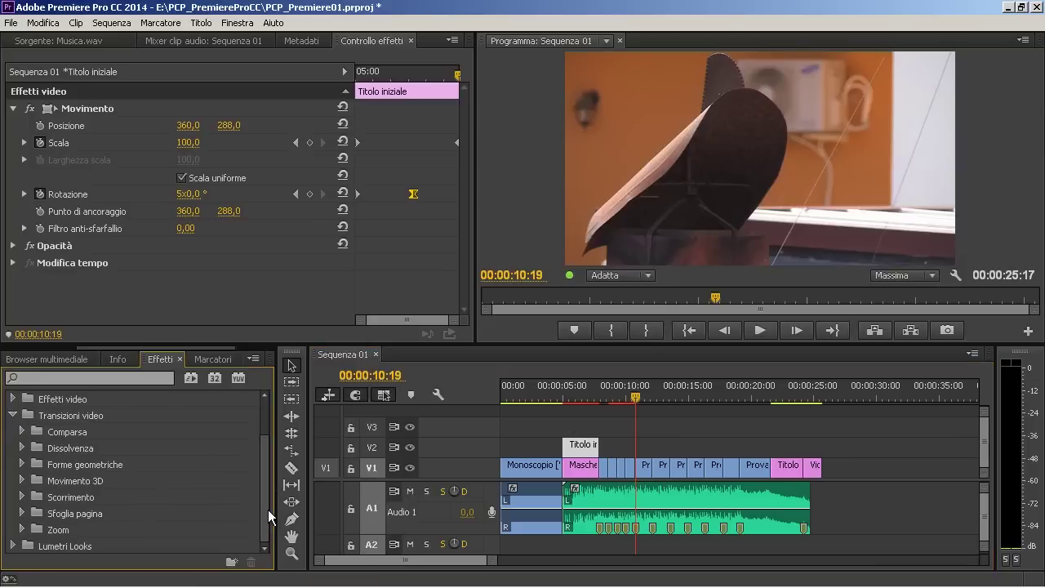
Step: Add a shortened Divisione transition at the Prova 01 cut
click(21, 497)
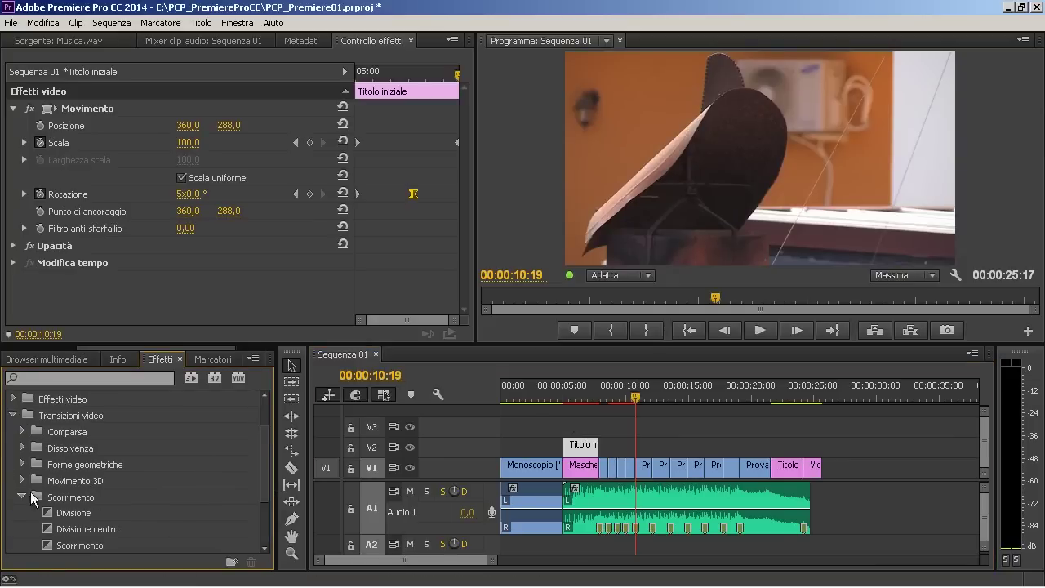
scroll(47, 484, down, 2)
drag(46, 458, 637, 476)
drag(494, 560, 376, 561)
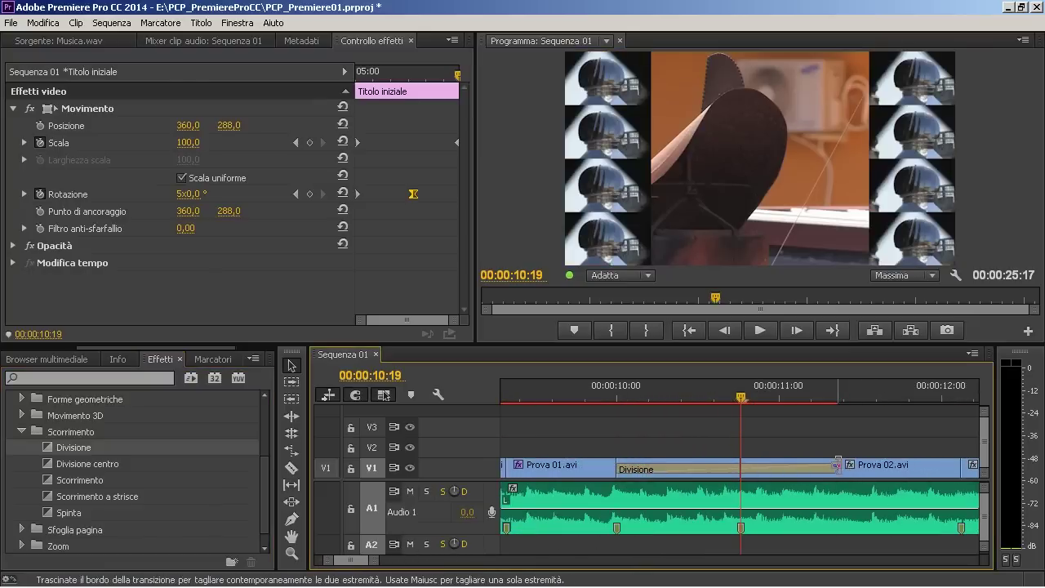
drag(837, 465, 739, 468)
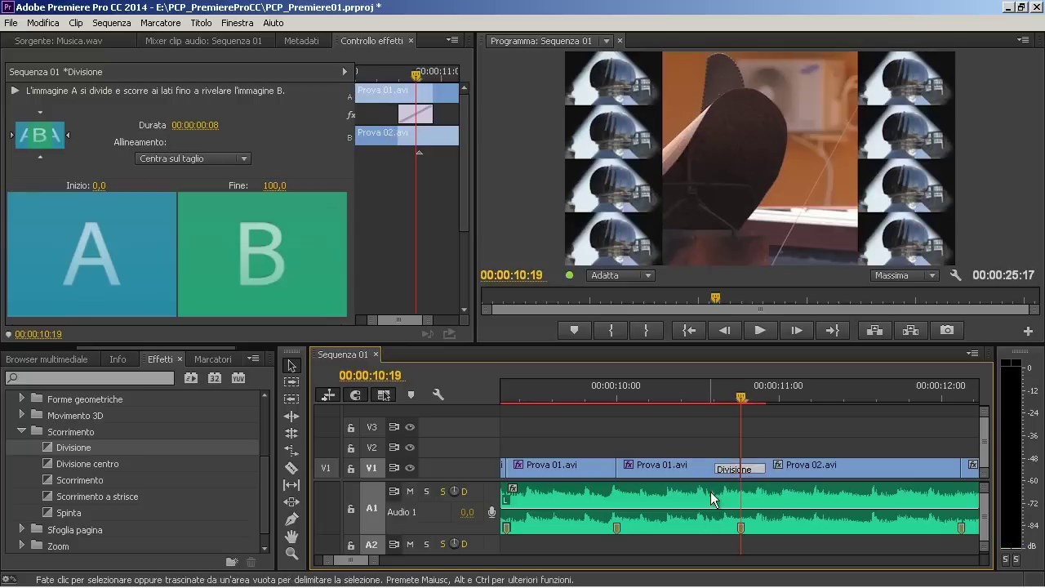
Step: Place Divisione centro between Prova 02 and Prova 03
scroll(345, 564, up, 5)
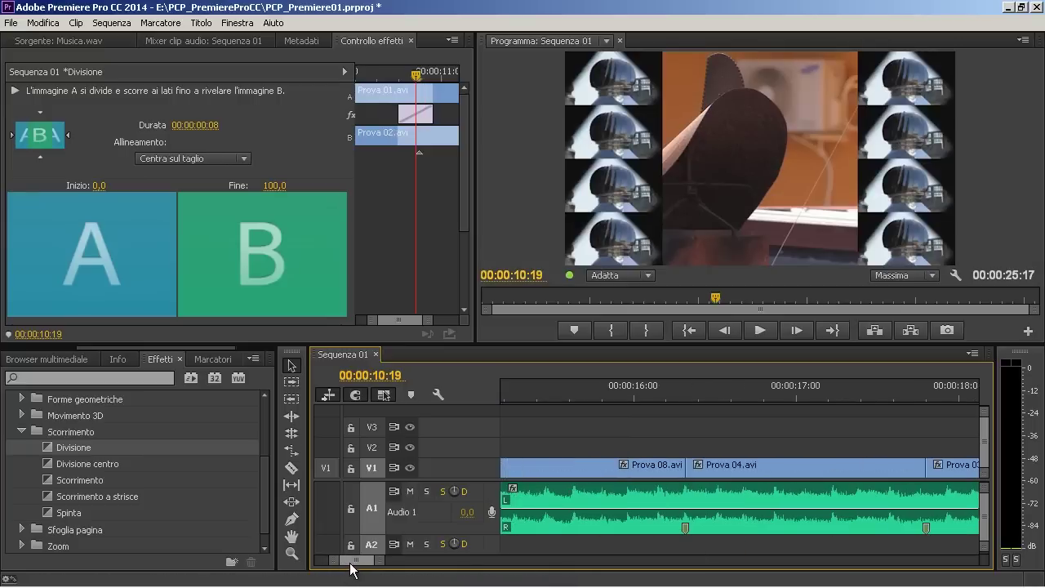
scroll(344, 563, down, 3)
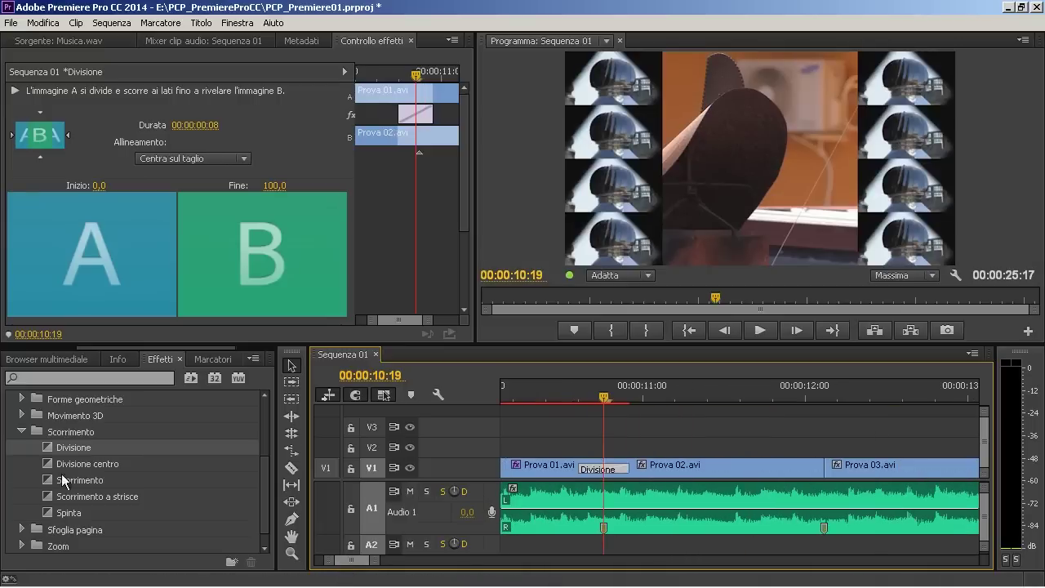
drag(51, 464, 751, 470)
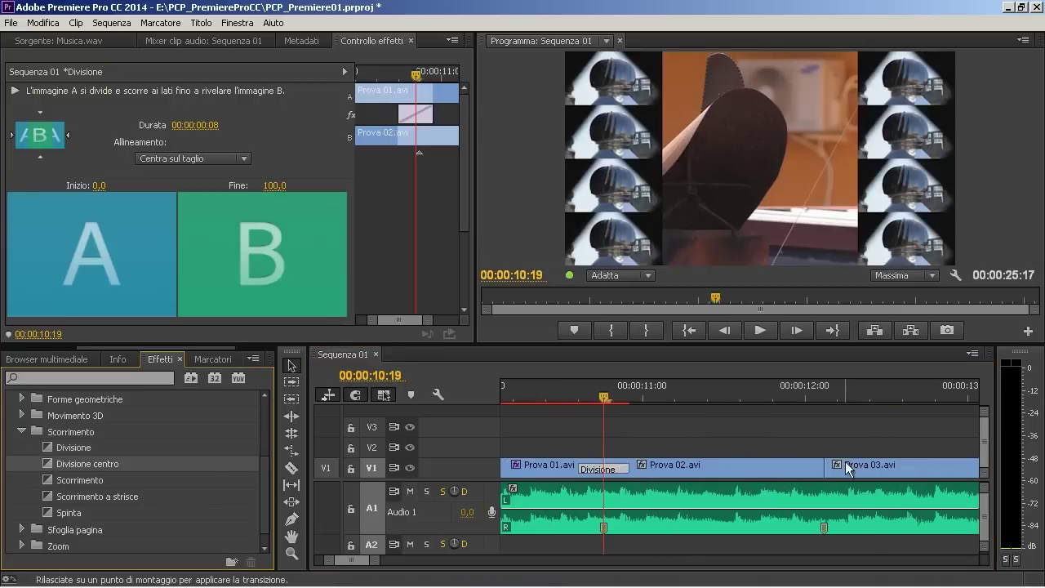
mouse_move(845, 461)
mouse_down()
mouse_move(664, 465)
mouse_move(794, 467)
mouse_up()
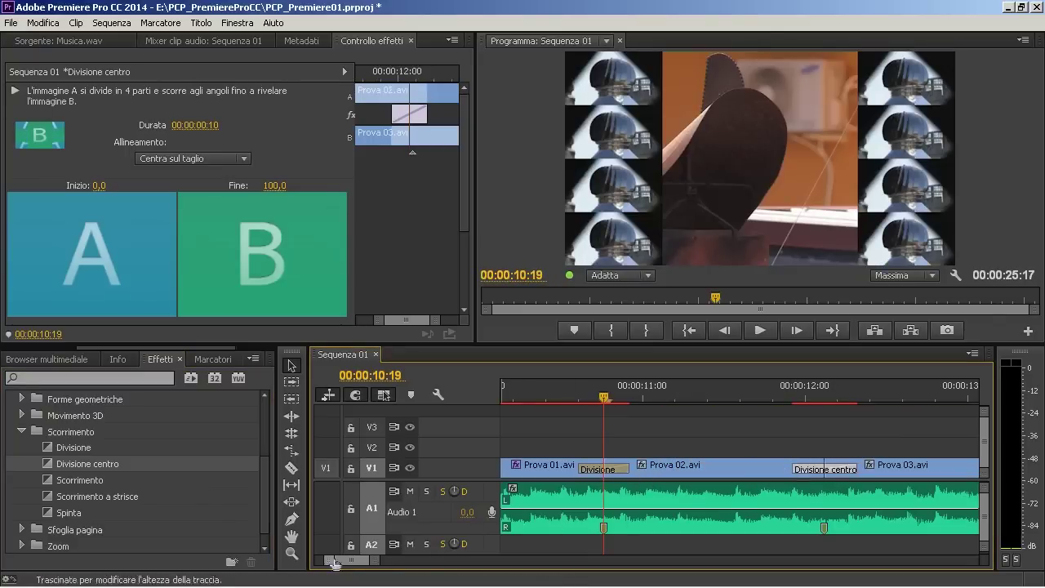
drag(334, 564, 352, 565)
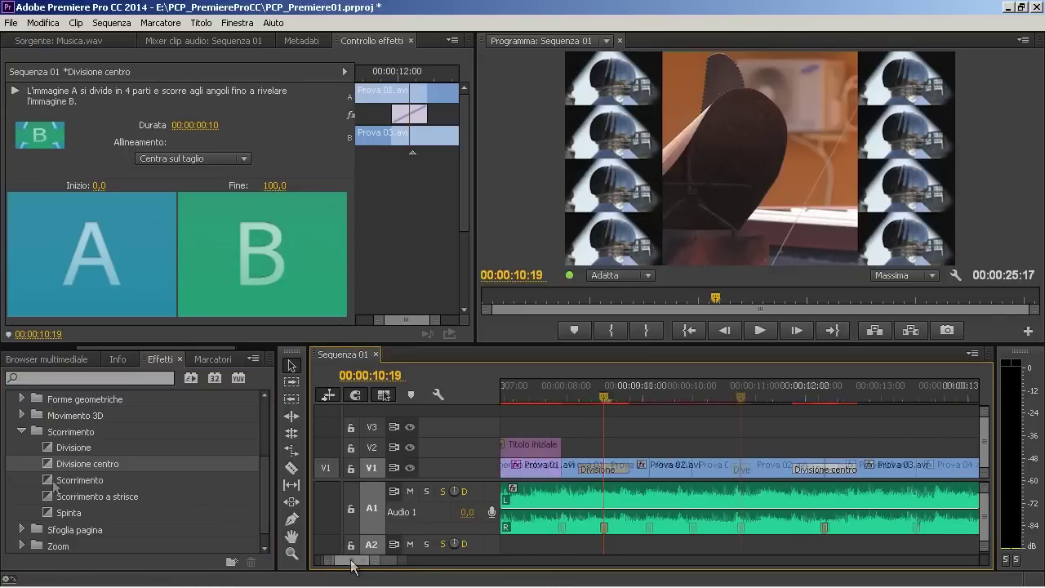
Step: Add Scorrimento (12 frames), Scorrimento a strisce and Spinta at the next three V1 cuts
drag(79, 480, 899, 470)
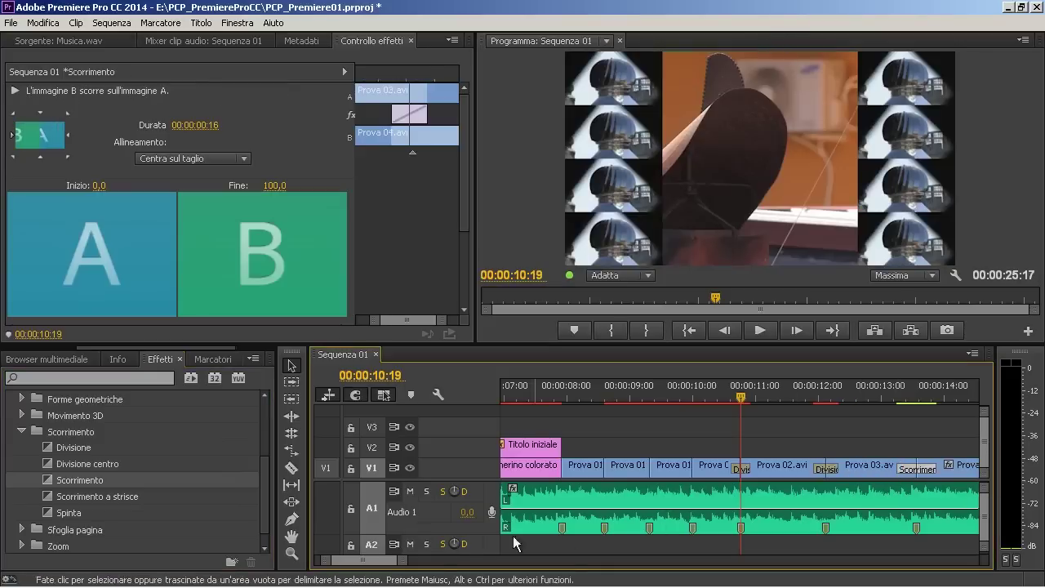
drag(387, 565, 422, 560)
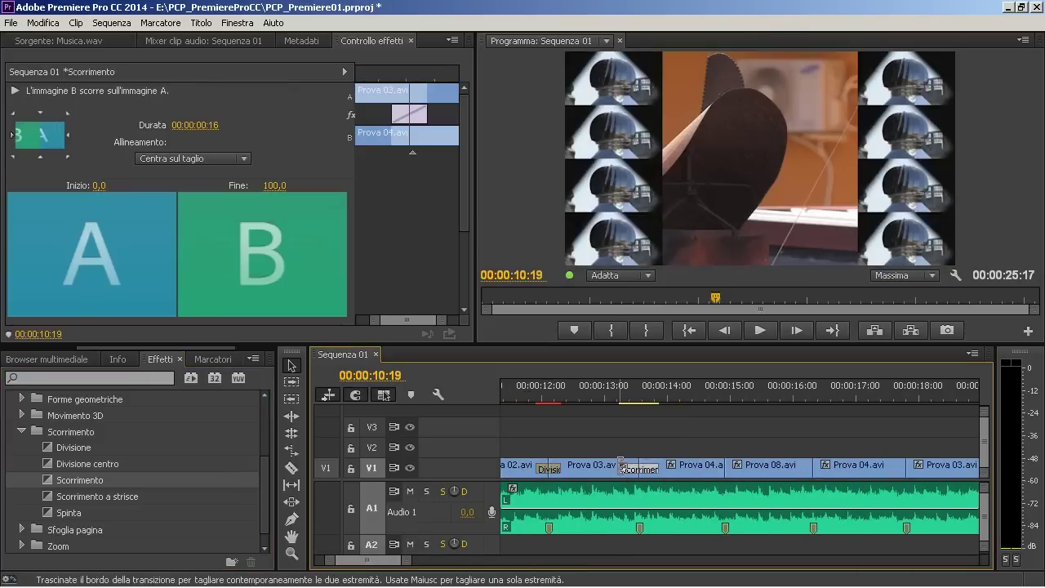
drag(621, 467, 625, 468)
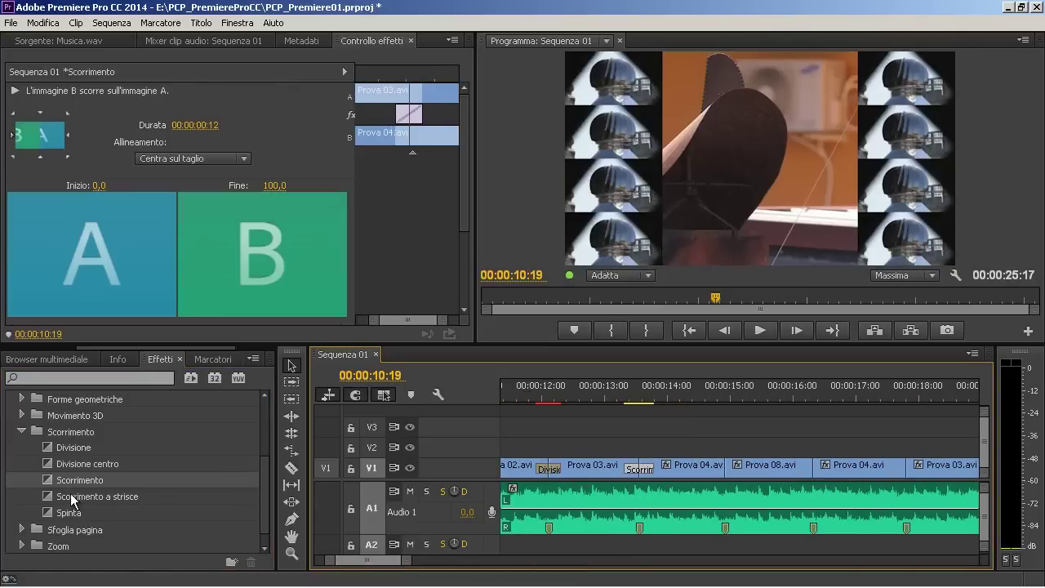
drag(71, 500, 714, 464)
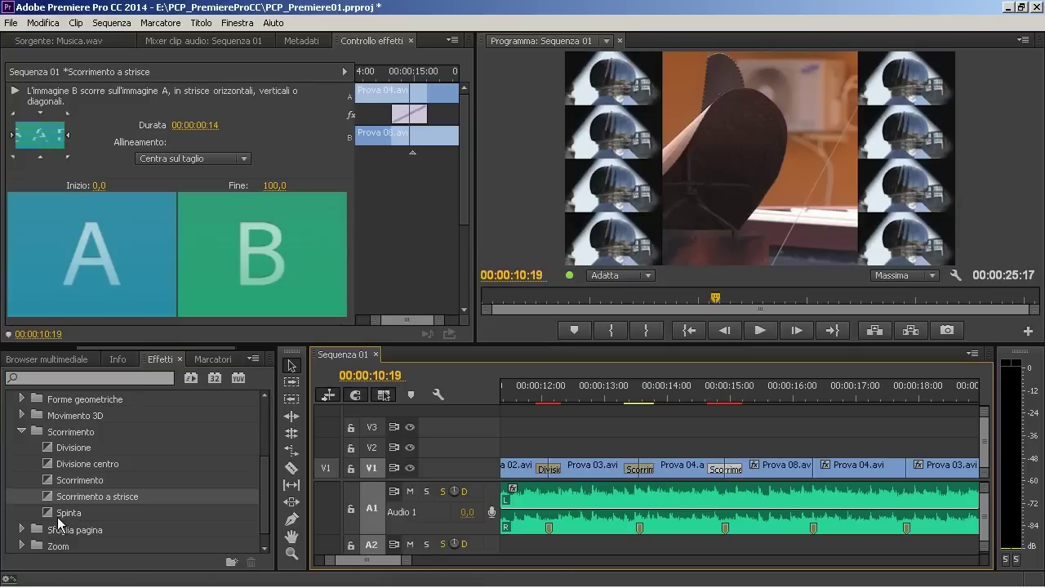
drag(59, 515, 763, 468)
drag(377, 561, 392, 565)
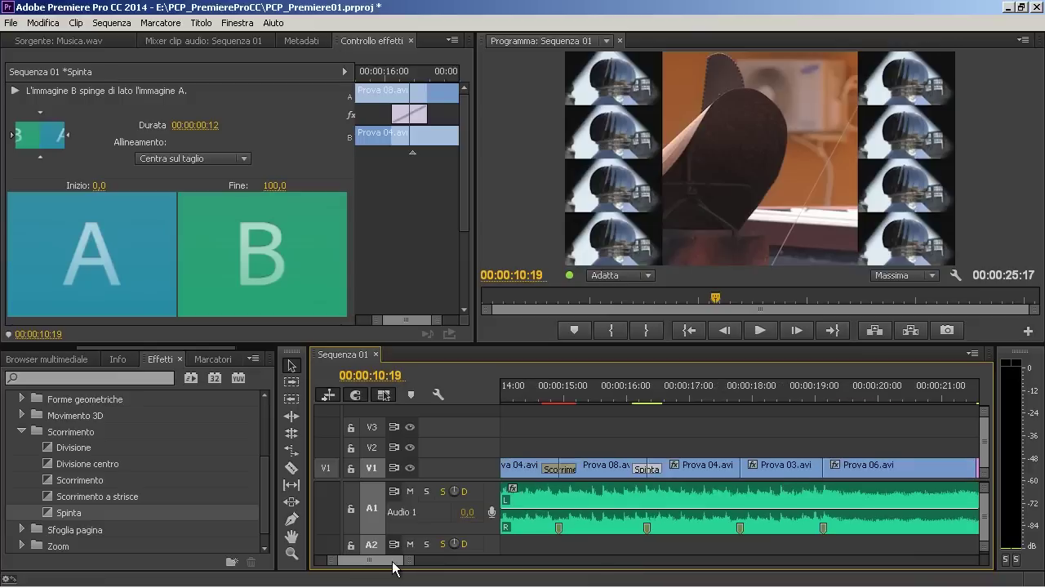
Step: Apply a trimmed Zoom incrociato transition between Prova 04 and Prova 03
click(22, 431)
click(22, 463)
drag(82, 480, 758, 478)
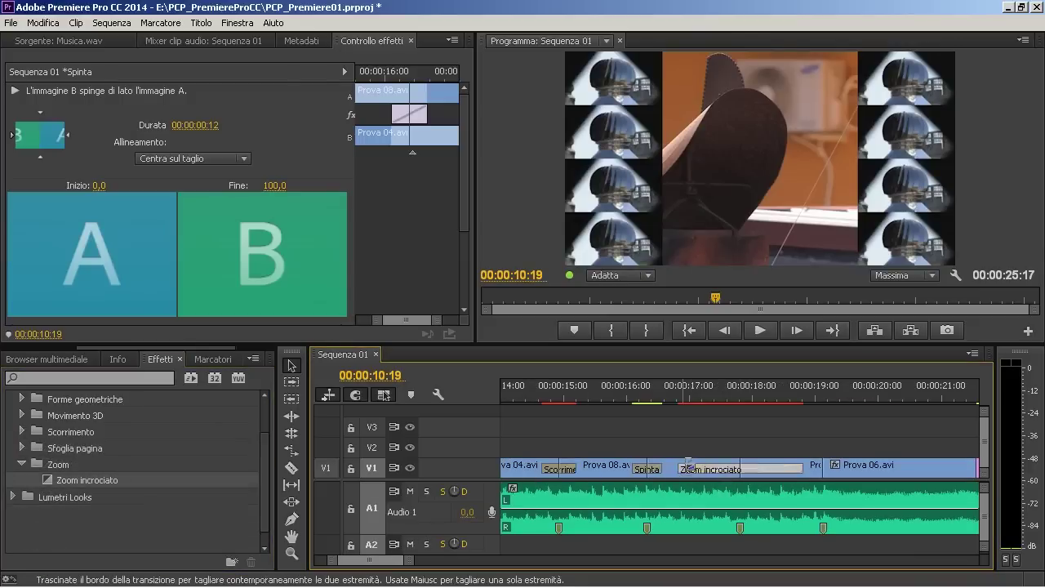
drag(681, 469, 727, 463)
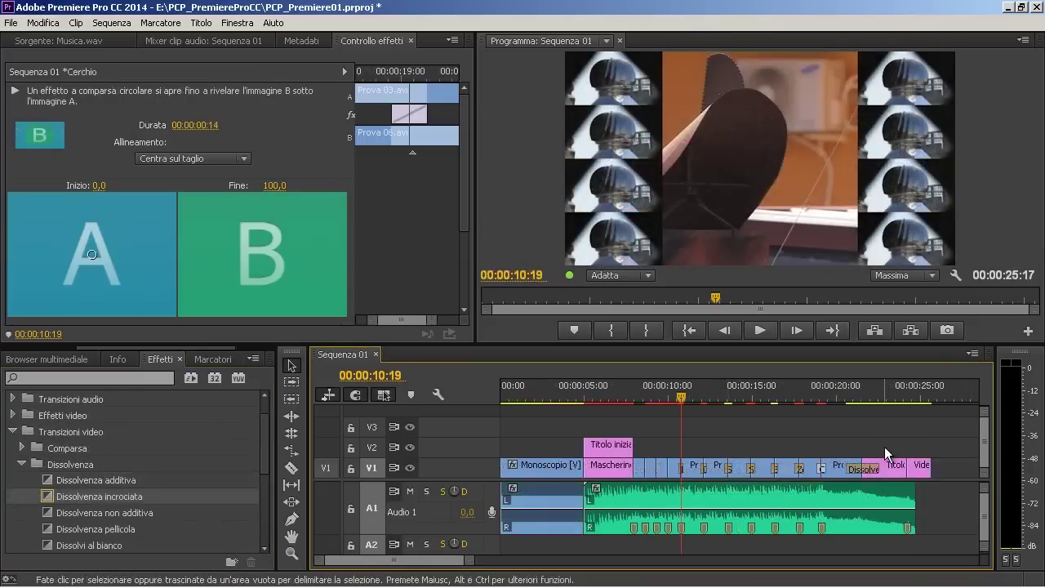
Step: Add Oscura immagine at the start of the title and colour matte around 5 seconds
drag(583, 398, 586, 398)
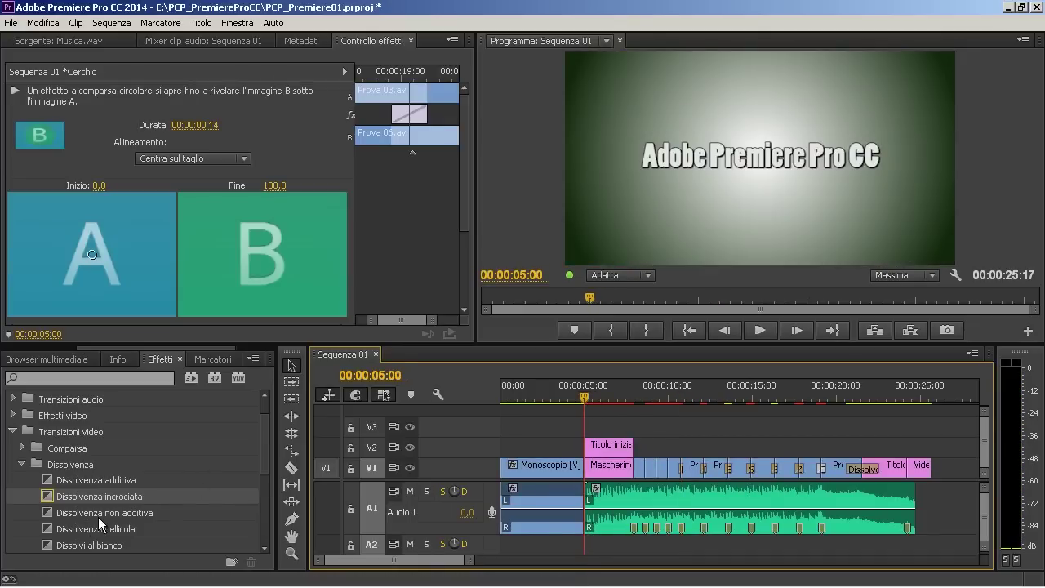
scroll(98, 516, down, 2)
drag(54, 531, 596, 452)
mouse_move(49, 529)
mouse_down()
mouse_move(596, 483)
mouse_move(599, 467)
mouse_up()
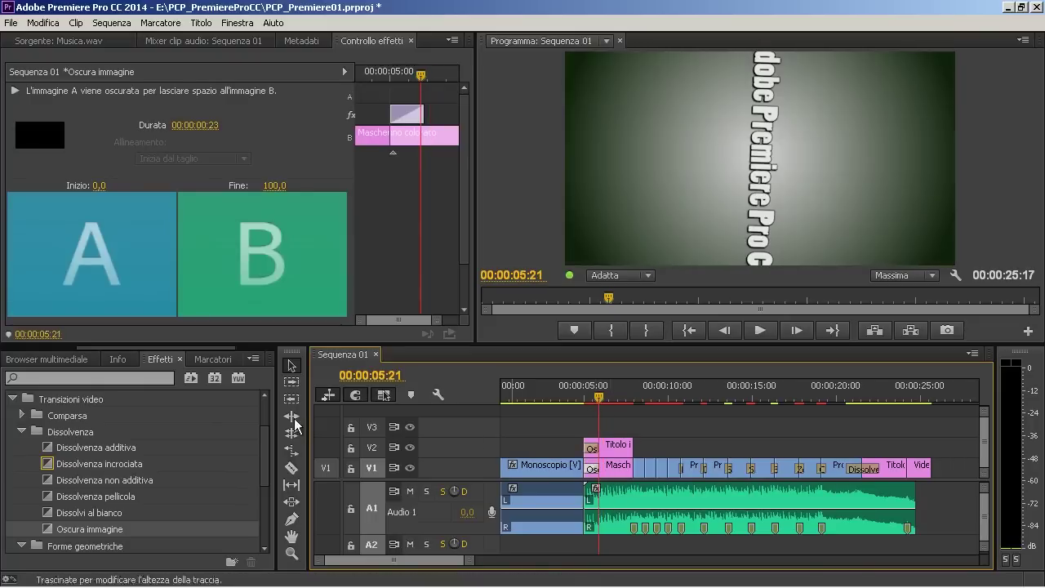
Step: Browse the Capitolo04 resources folder, then return to the project's clips
click(32, 359)
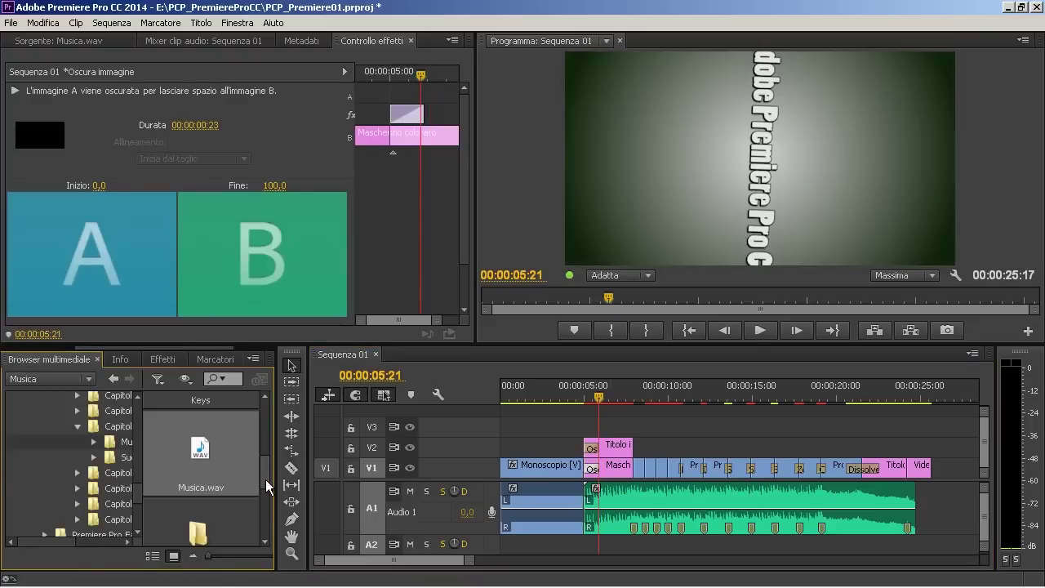
drag(266, 485, 269, 466)
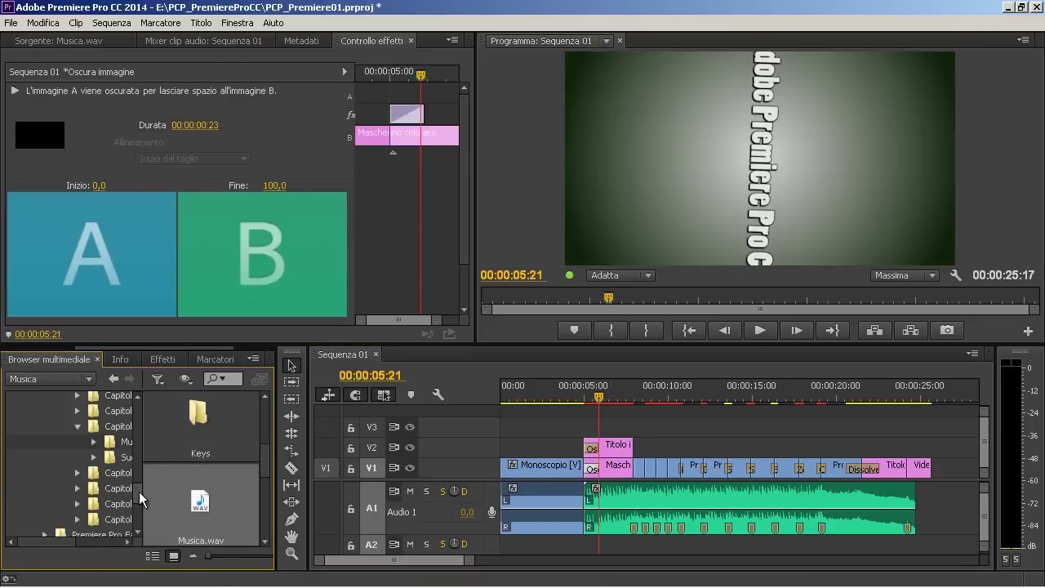
drag(139, 498, 138, 482)
click(122, 471)
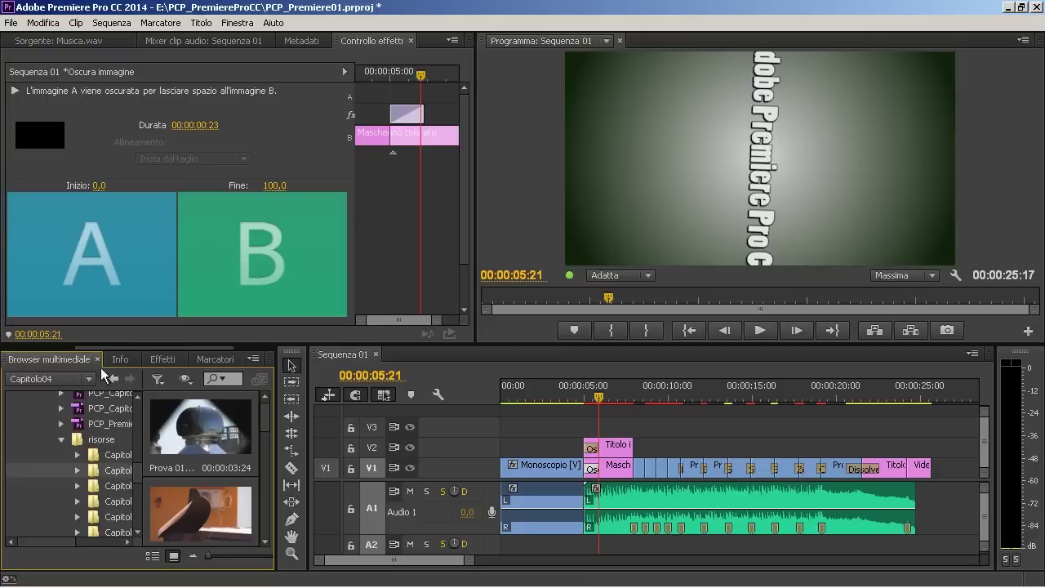
drag(139, 348, 31, 353)
click(31, 357)
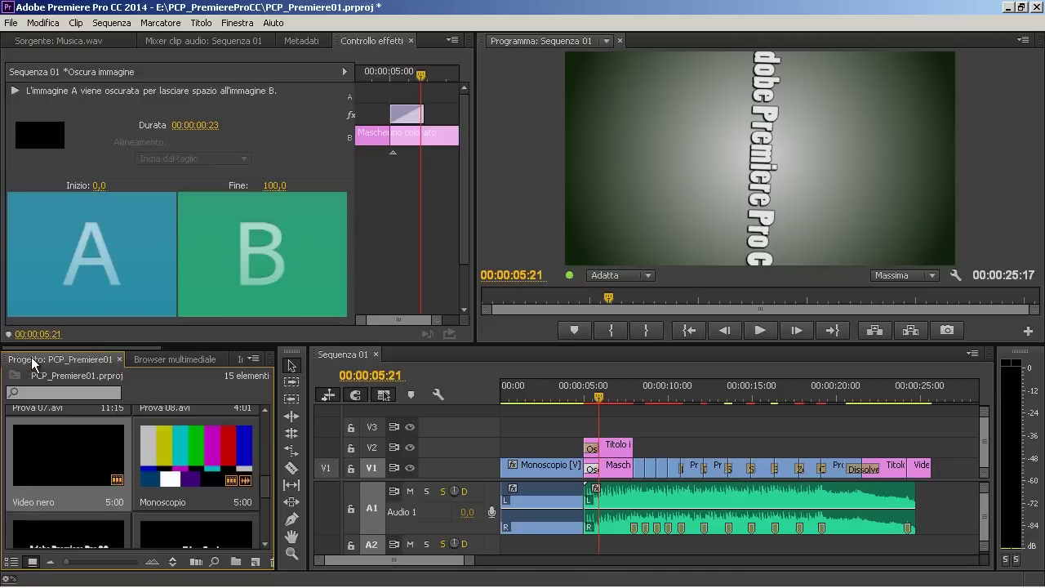
scroll(245, 494, down, 3)
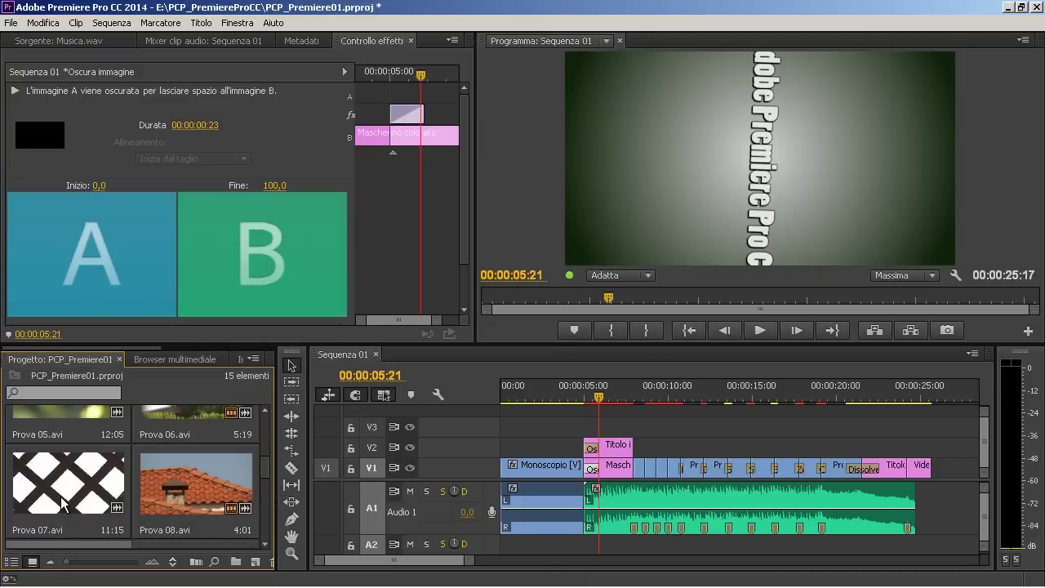
Step: Place Prova 05.avi on V2 near 00:00:06 and delete its A2 audio
drag(74, 414, 635, 529)
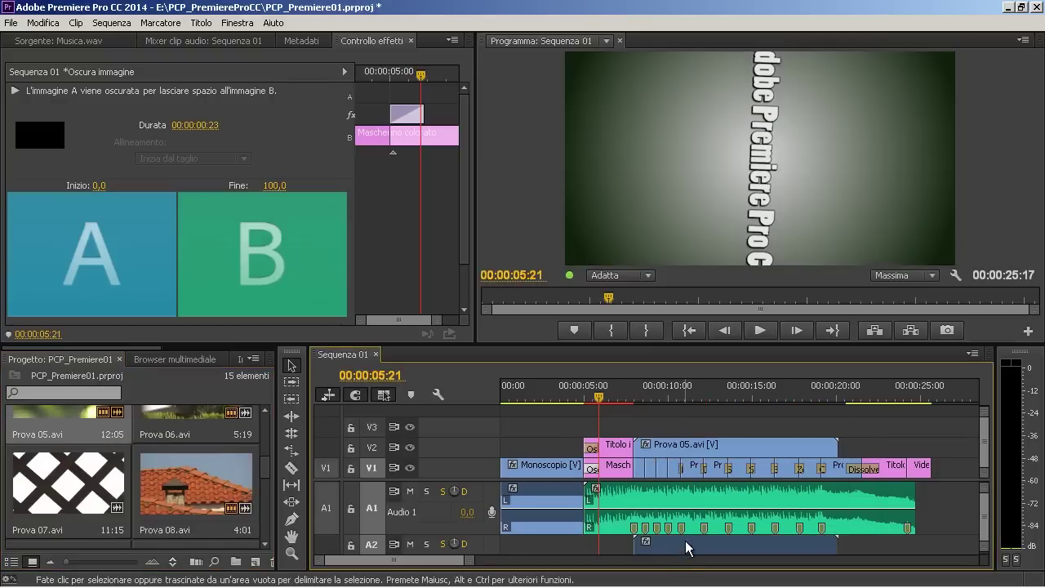
alt+click(686, 549)
key(Delete)
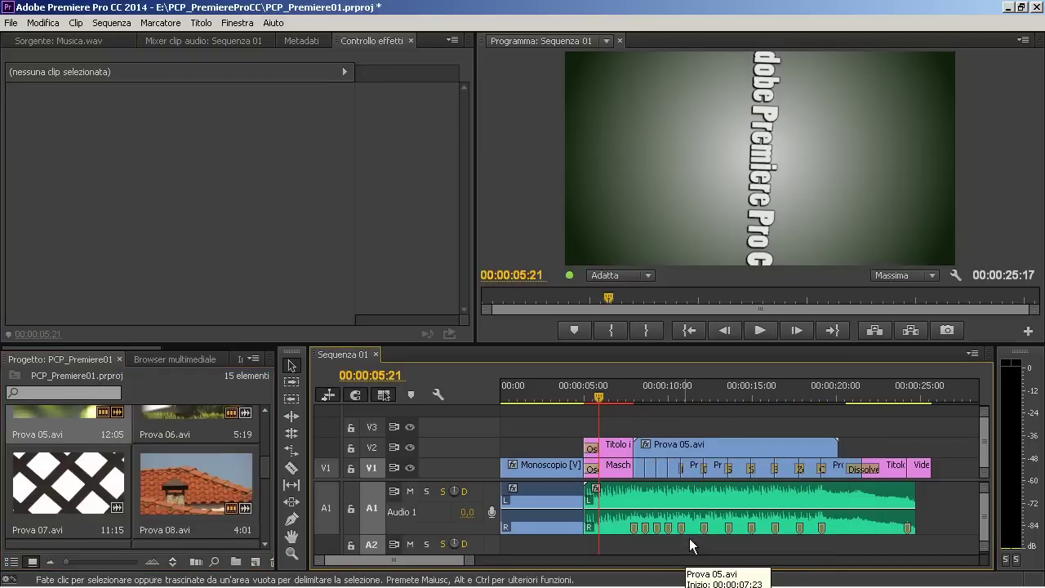
Step: Trim the V2 Prova 05.avi start and shift it to roughly 20–25 seconds
drag(659, 395, 662, 395)
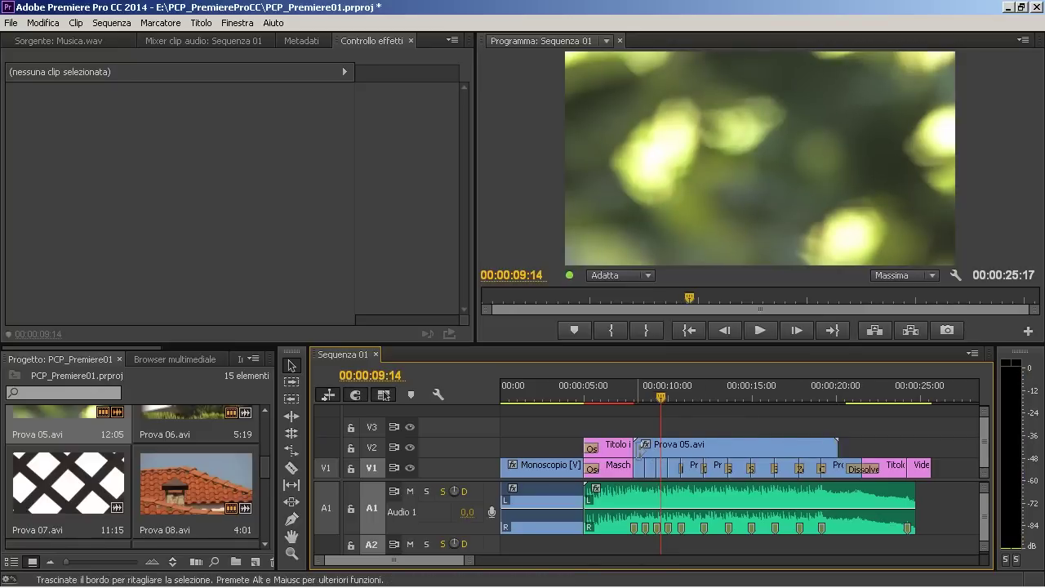
mouse_move(646, 452)
mouse_down()
mouse_move(898, 447)
mouse_move(881, 452)
mouse_up()
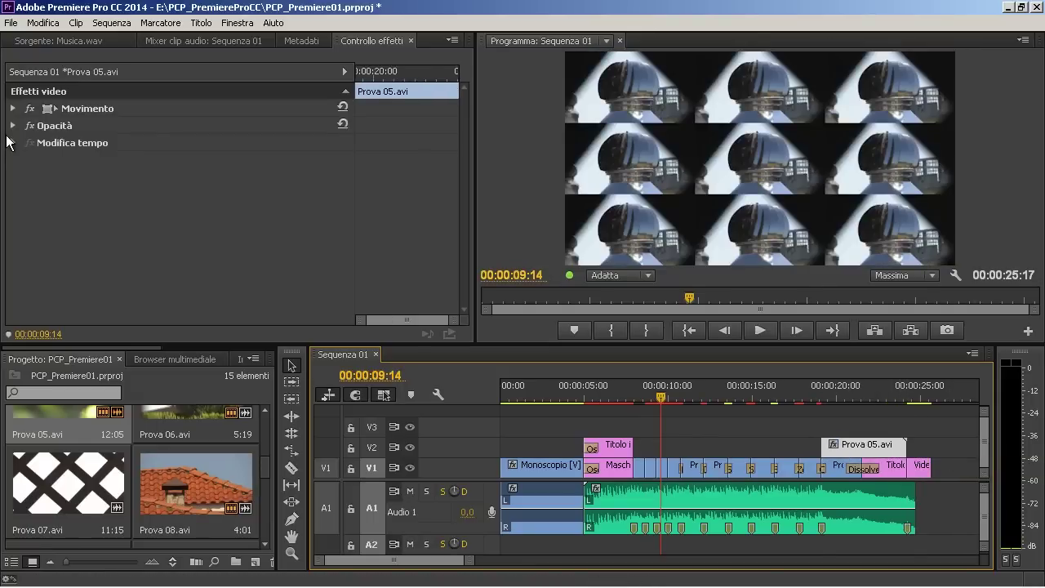
Step: Set Prova 05.avi's Metodo fusione to Schiarisci, after trying Scurisci, and scrub the ending
click(13, 126)
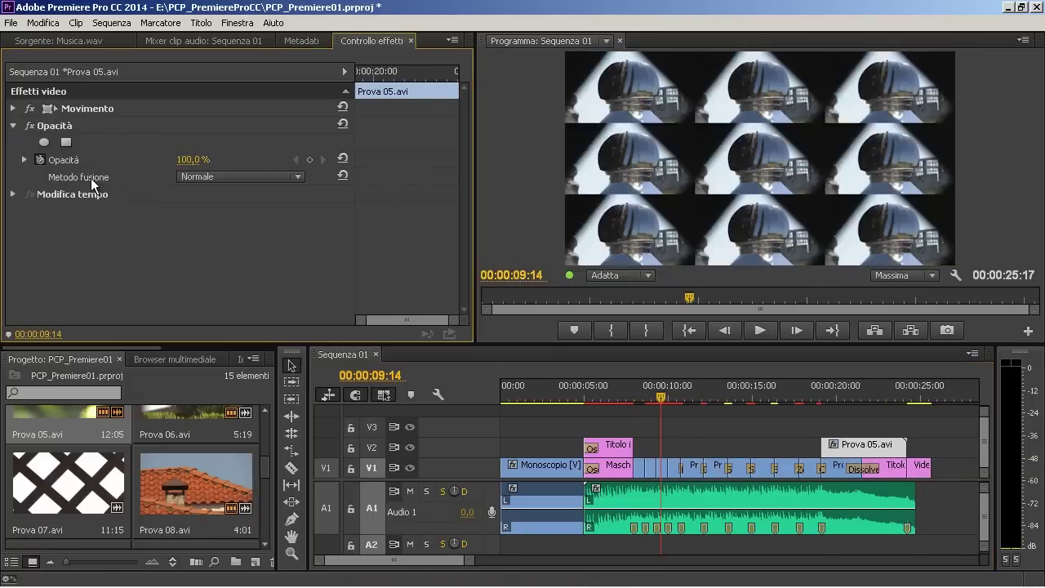
click(852, 398)
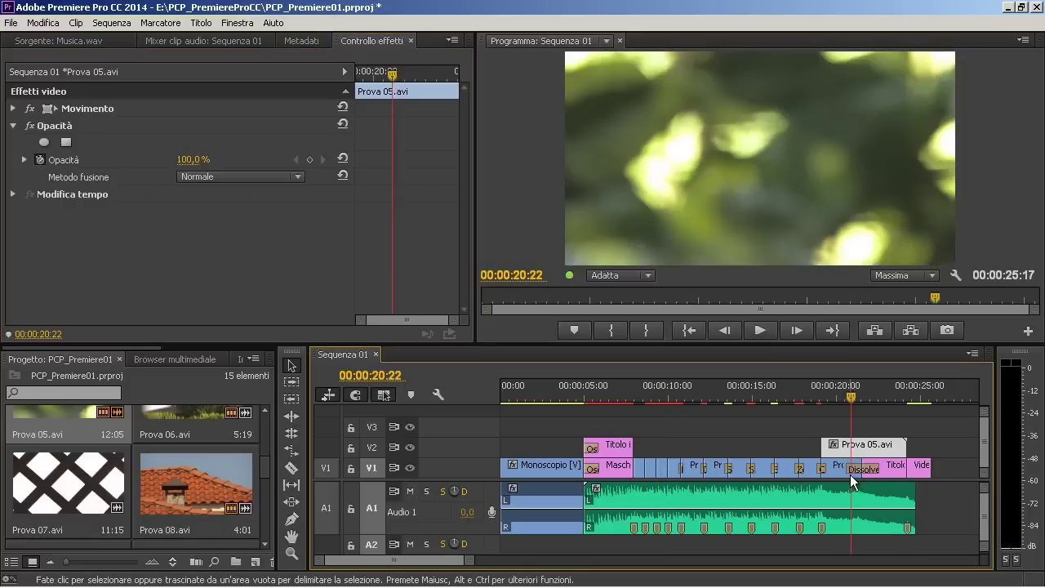
click(226, 177)
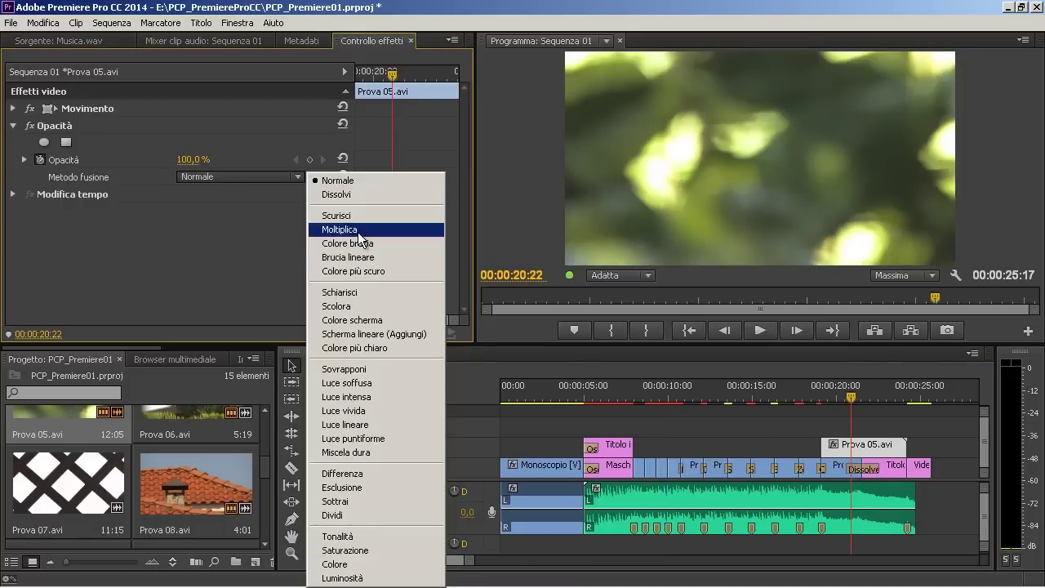
click(353, 217)
click(241, 178)
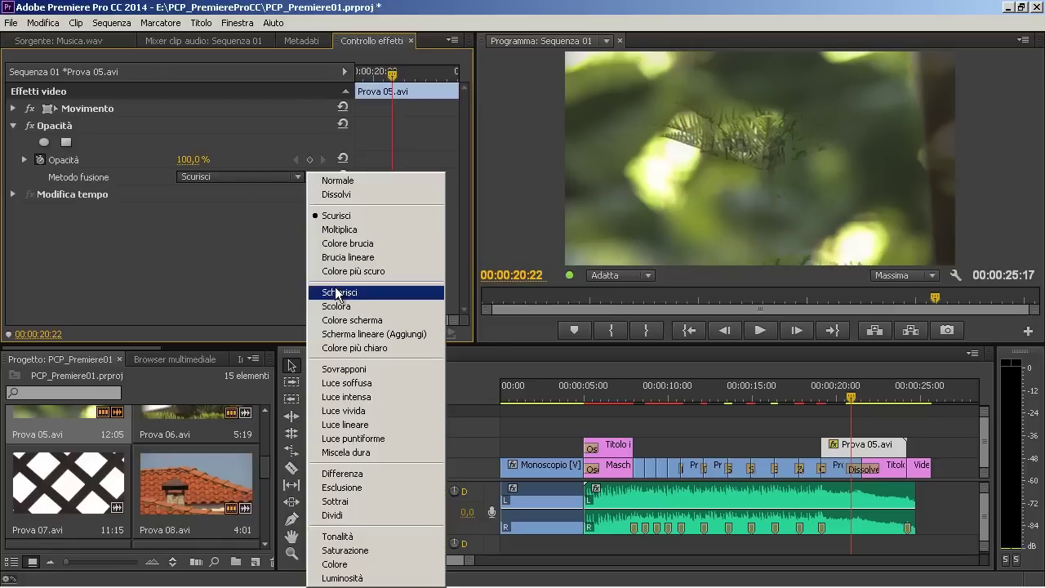
click(343, 357)
mouse_move(815, 403)
mouse_down()
mouse_move(858, 385)
mouse_move(906, 382)
mouse_move(903, 390)
mouse_up()
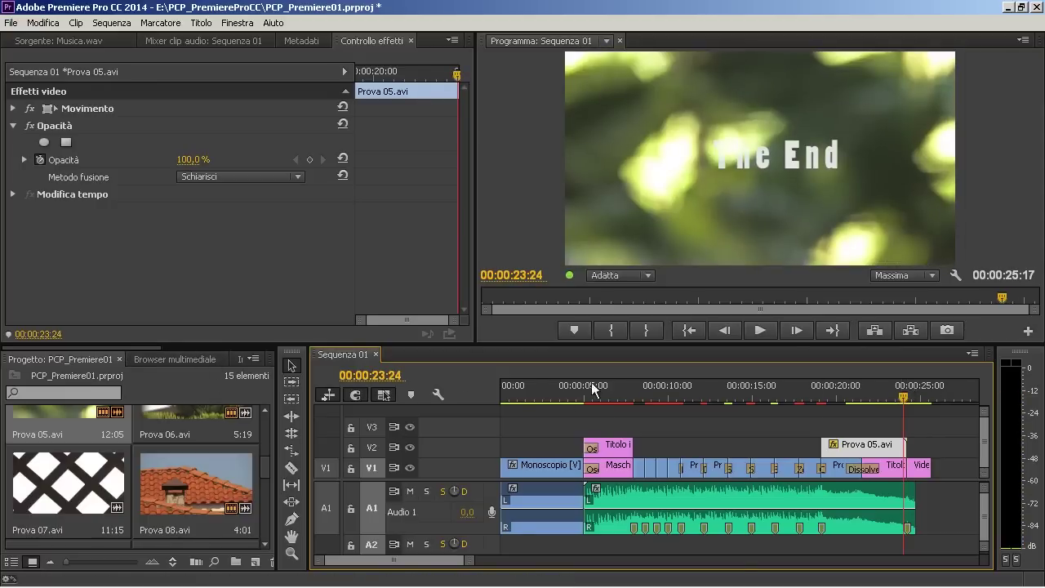
Step: Add default cross dissolves to both ends of Prova 05.avi and preview the ending dissolve
click(378, 448)
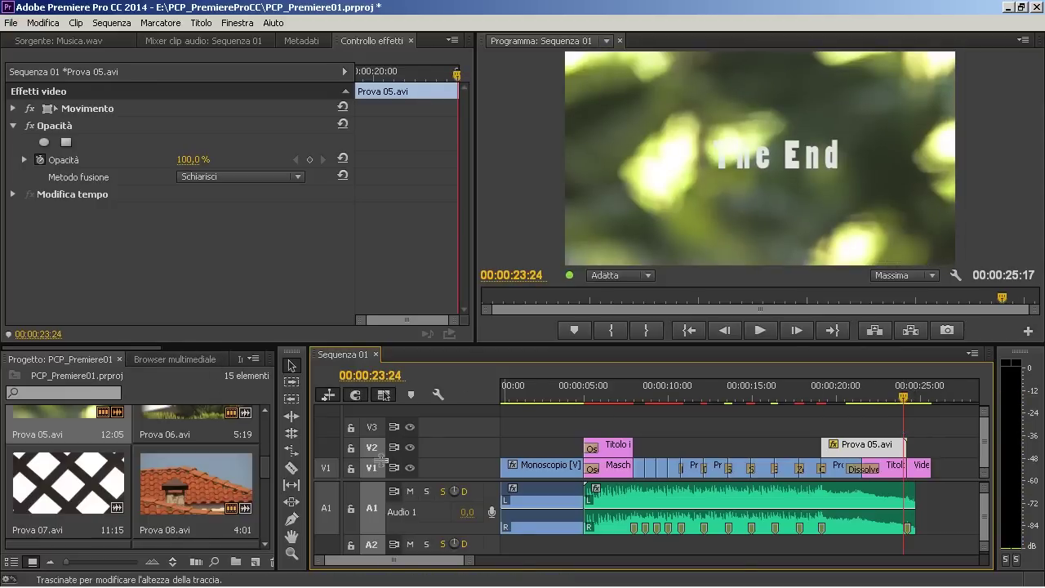
key(ctrl+d)
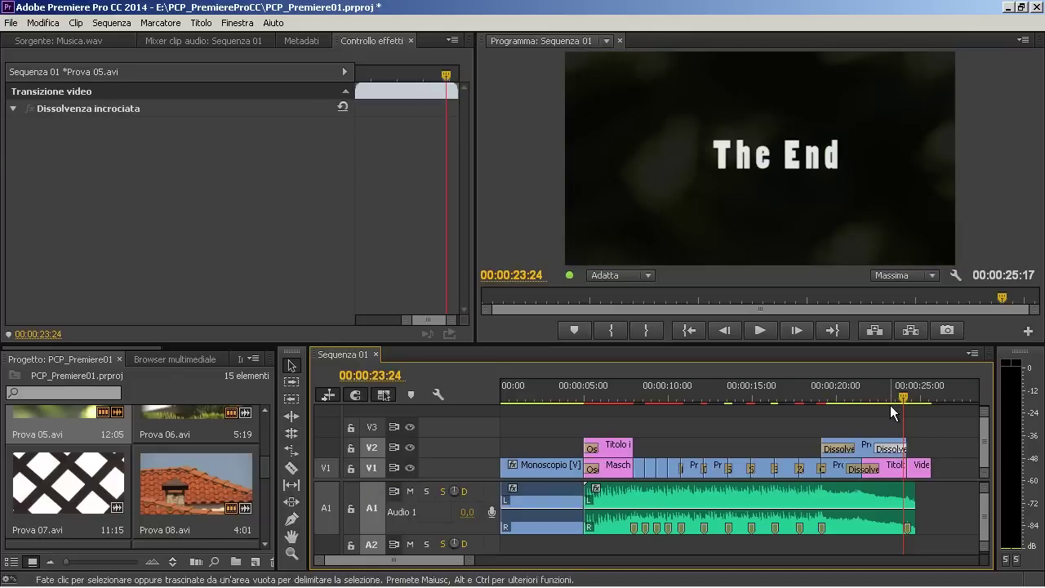
drag(889, 398, 830, 396)
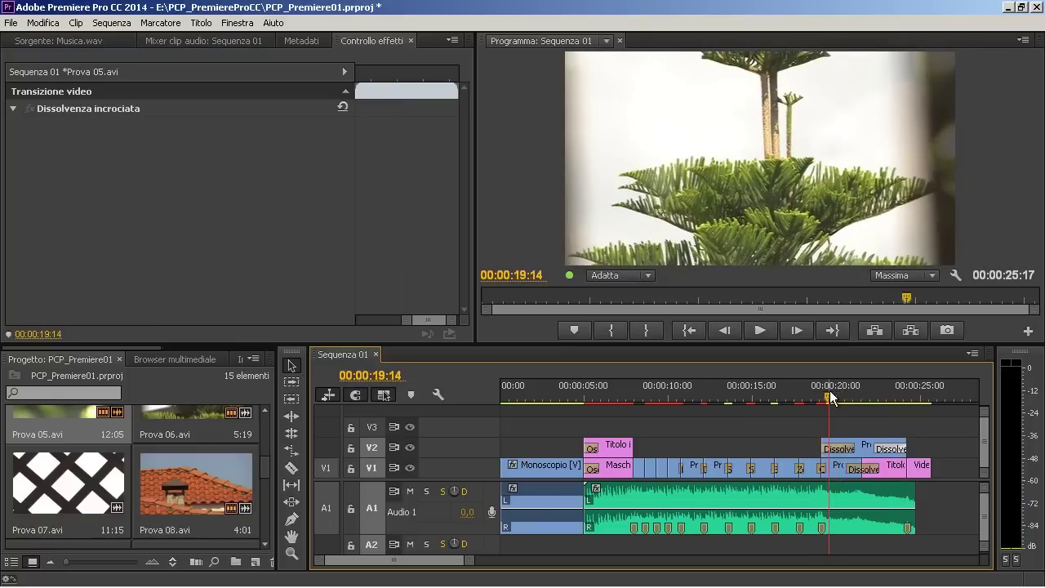
Step: Place Prova 07.avi on V2 and trim it to about three seconds, spanning roughly 16–19 seconds
mouse_move(72, 501)
mouse_down()
mouse_move(642, 451)
mouse_move(641, 430)
mouse_up()
scroll(708, 451, down, 1)
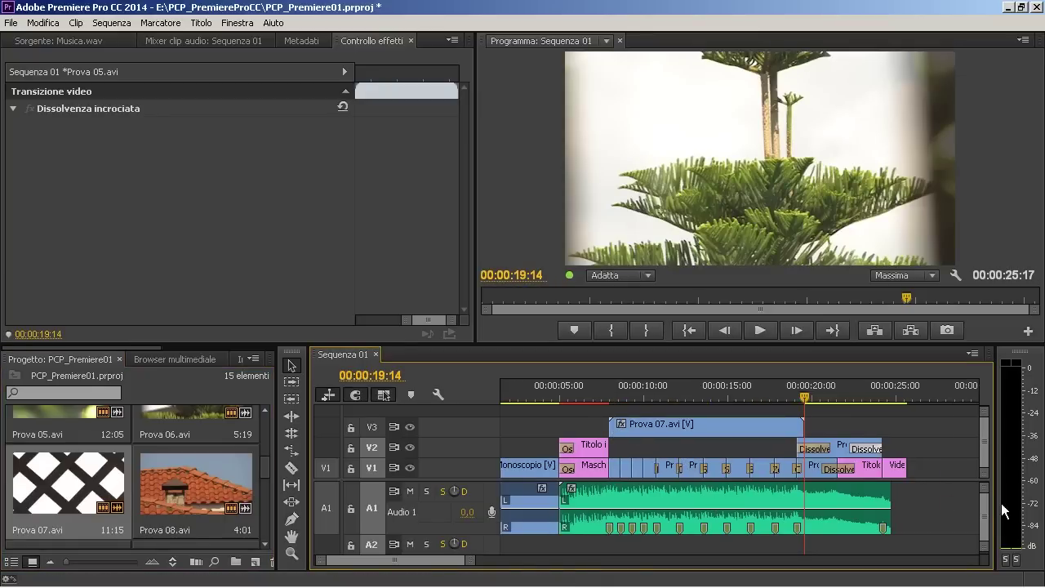
scroll(983, 512, down, 2)
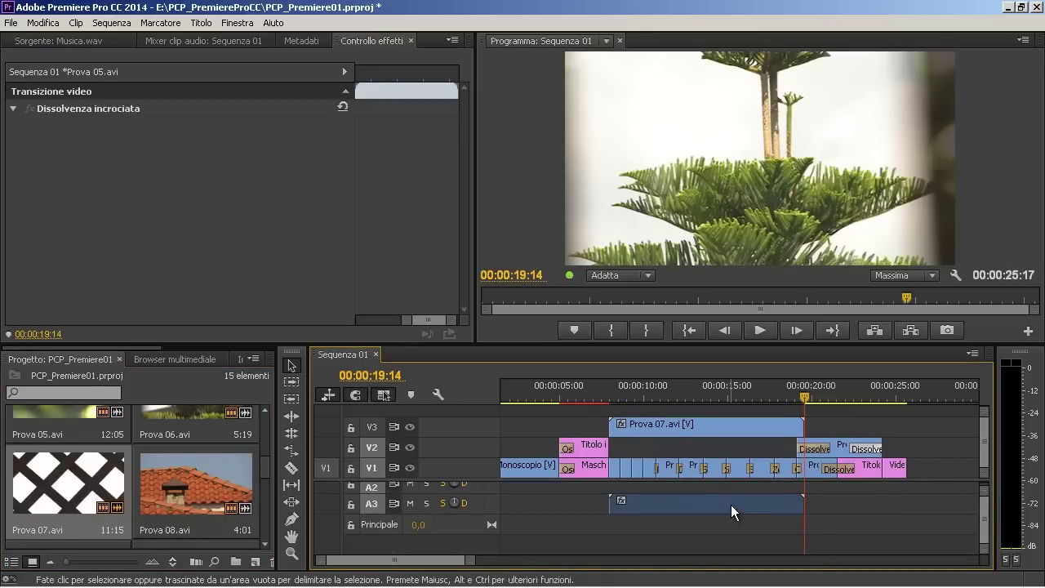
scroll(731, 505, up, 2)
scroll(739, 503, up, 1)
drag(827, 426, 785, 449)
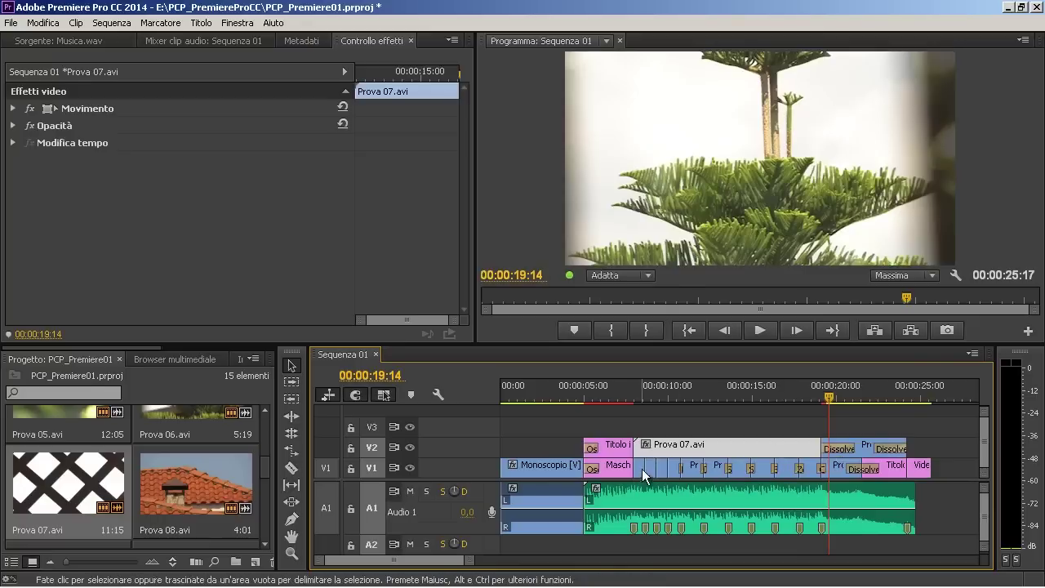
drag(638, 448, 774, 447)
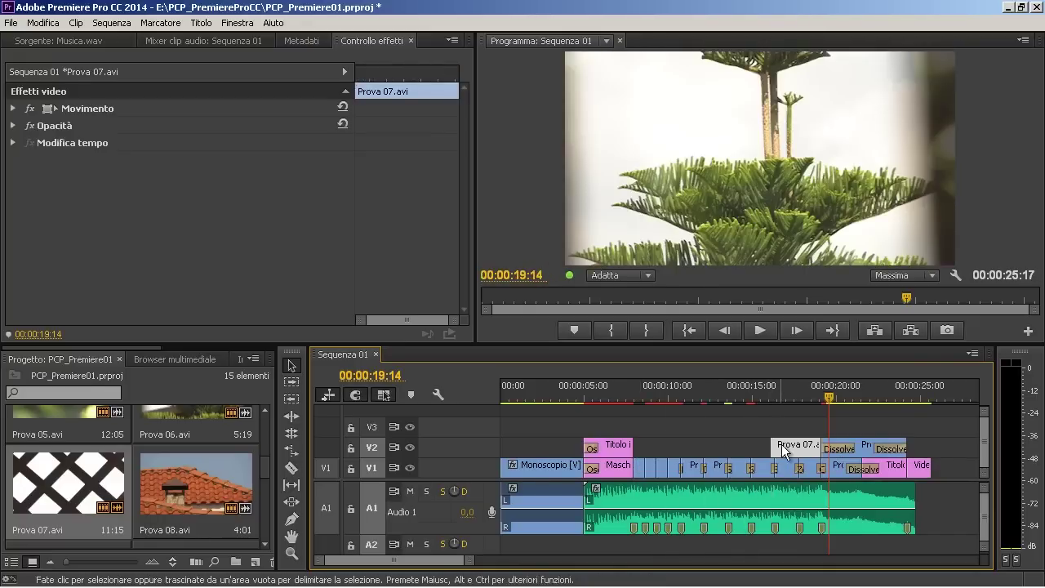
click(787, 397)
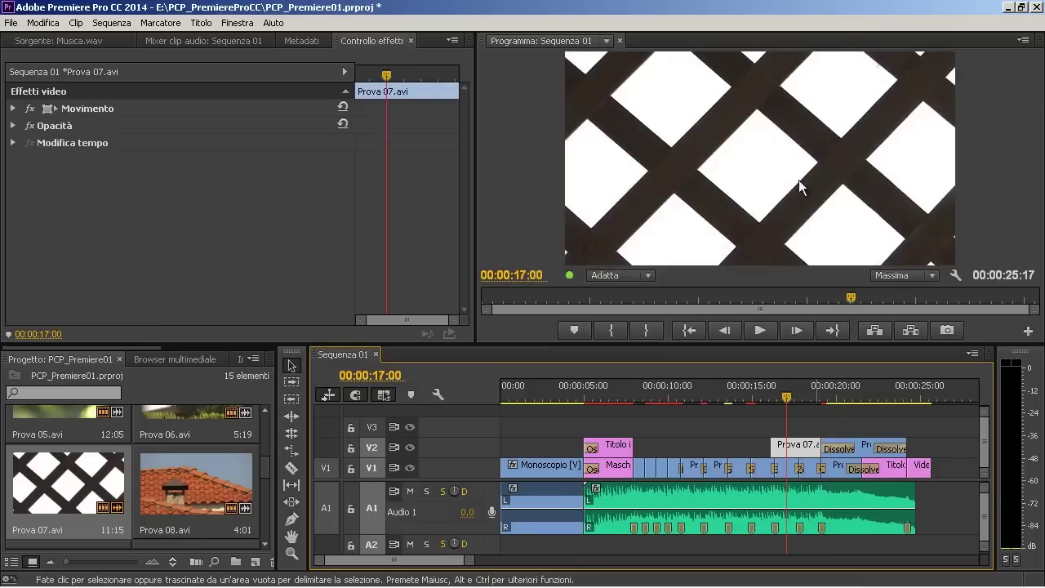
Step: Apply the Trasparenza colore effect from Tipo di trasparenza to Prova 07.avi
drag(152, 346, 210, 354)
click(170, 359)
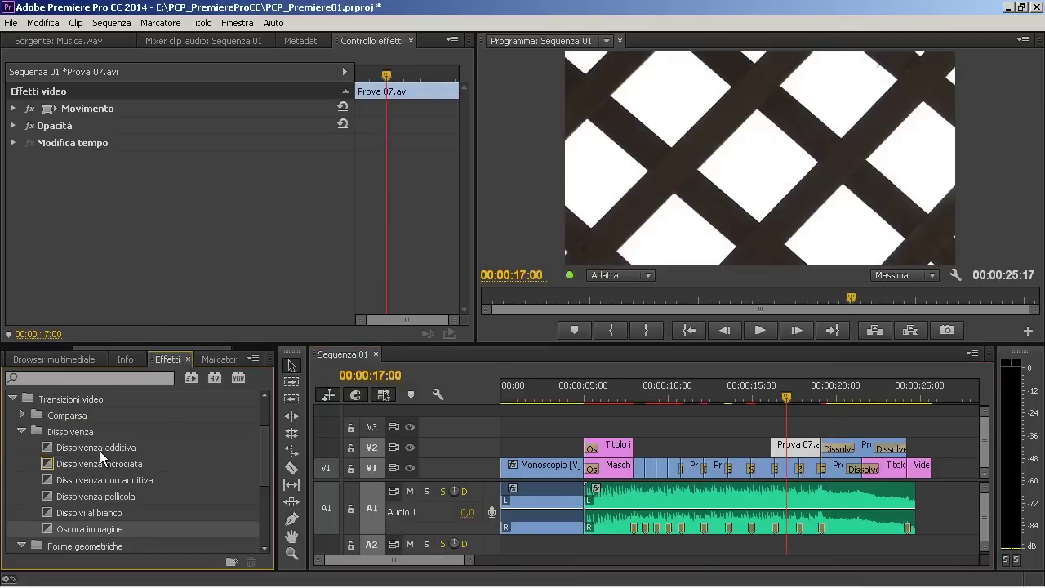
click(22, 431)
scroll(23, 488, up, 5)
scroll(18, 492, down, 2)
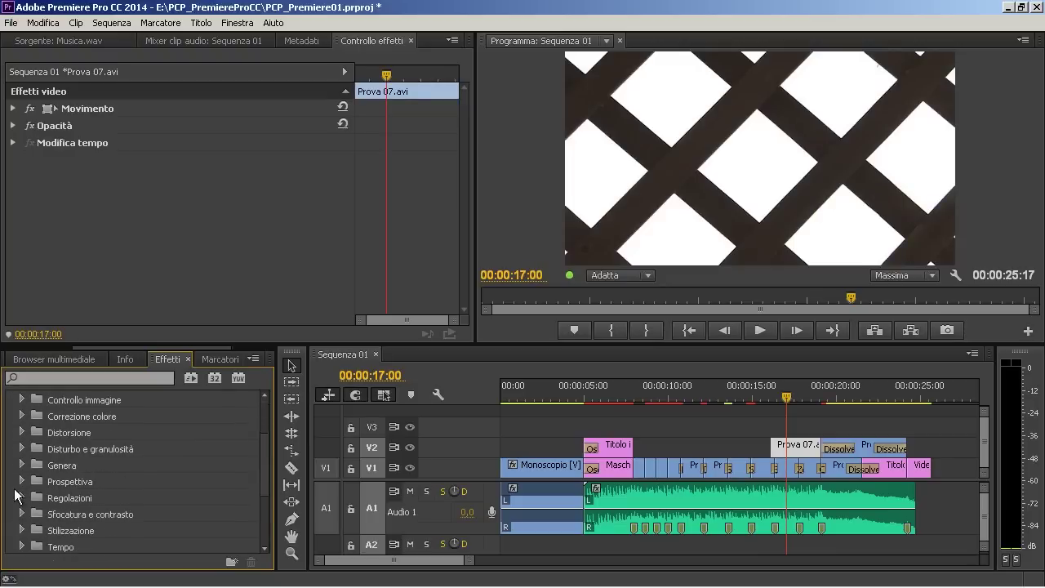
scroll(15, 495, down, 1)
scroll(16, 494, down, 2)
click(22, 498)
scroll(63, 494, down, 1)
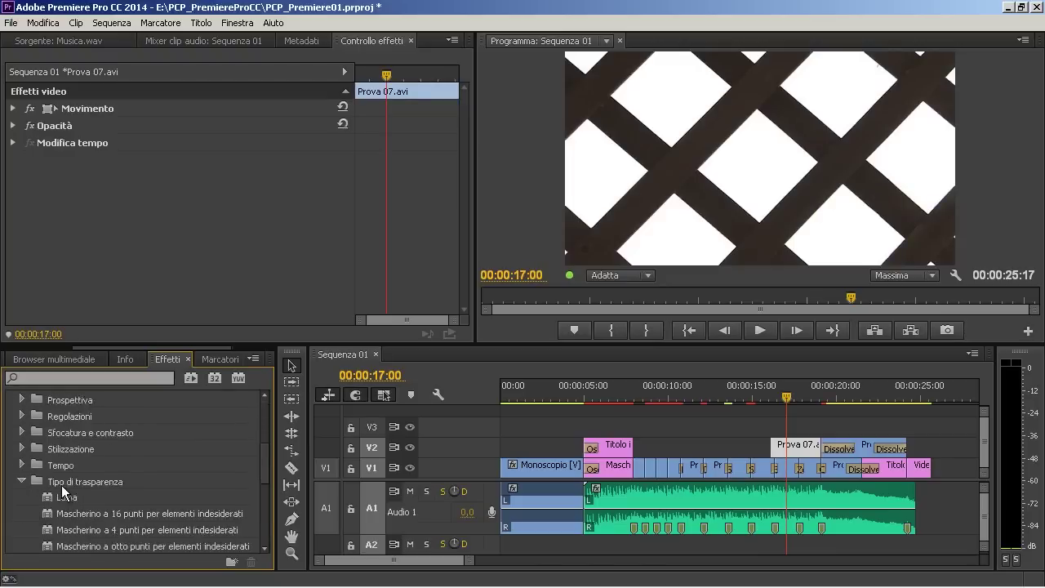
scroll(64, 493, down, 5)
scroll(64, 491, down, 1)
scroll(64, 491, down, 1)
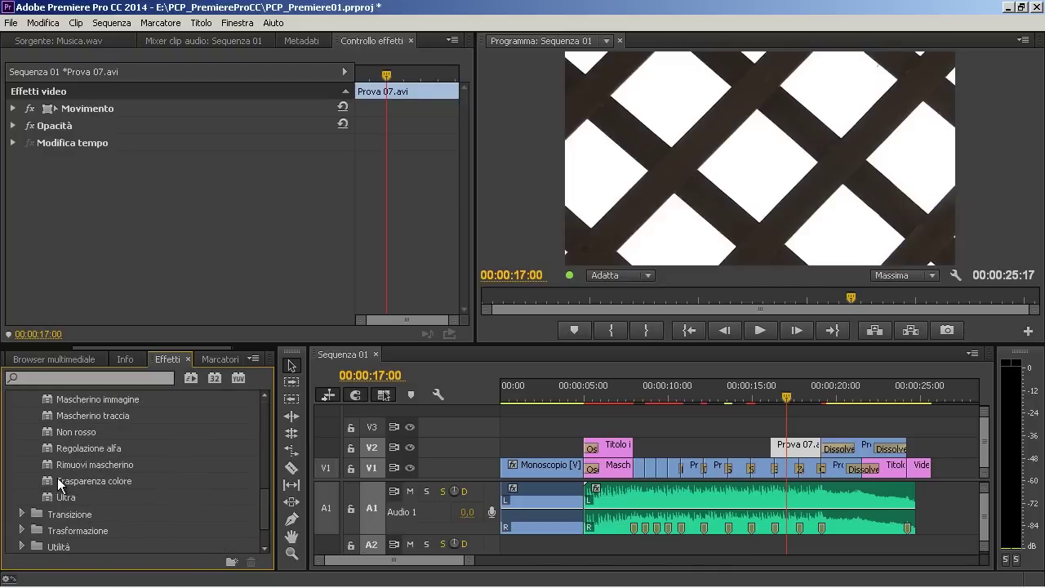
mouse_move(59, 484)
mouse_down()
mouse_move(794, 449)
mouse_move(775, 441)
mouse_up()
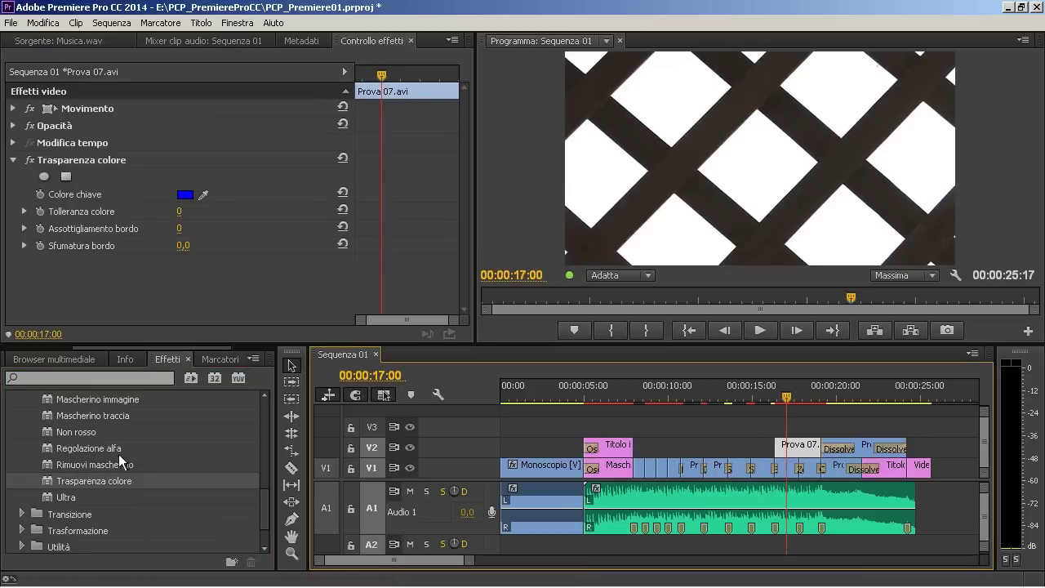
Step: Key out white with tolerance 17, thinning 3 and feather 1,8, then preview the keyed lattice
drag(200, 198, 707, 150)
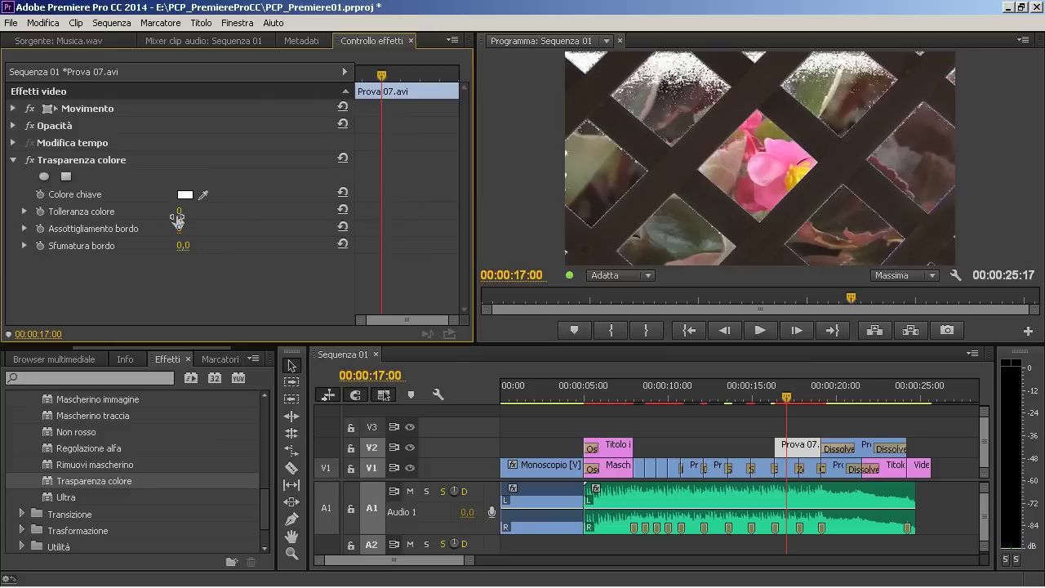
drag(187, 214, 190, 233)
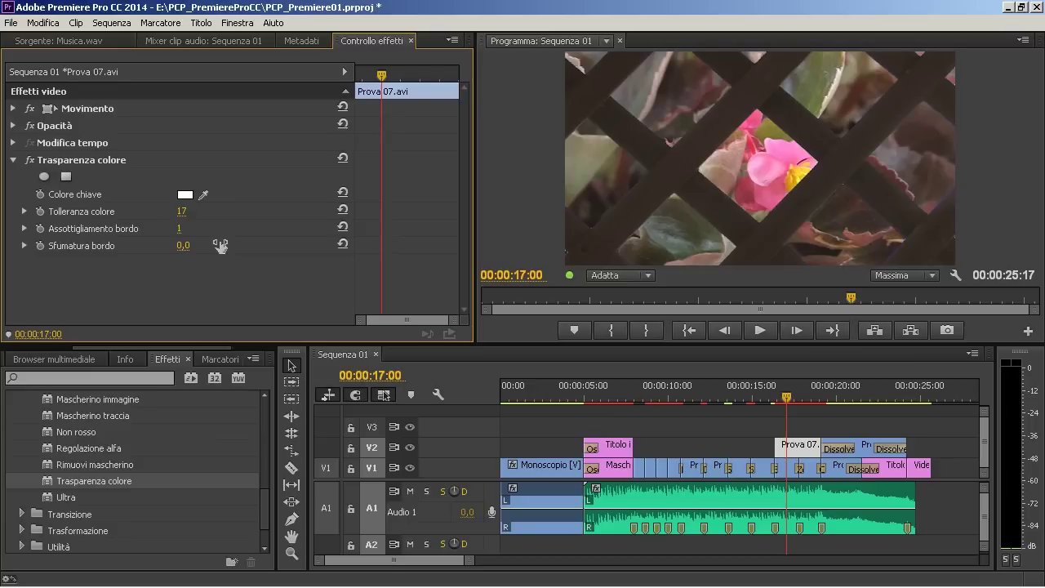
drag(227, 245, 193, 235)
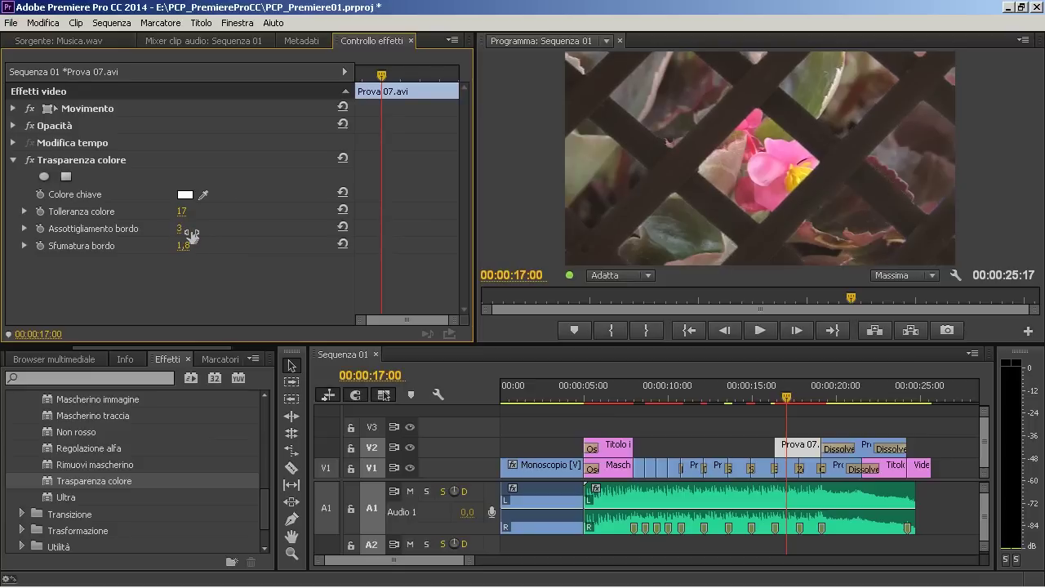
click(775, 397)
mouse_move(783, 393)
mouse_down()
mouse_move(808, 393)
mouse_move(778, 393)
mouse_up()
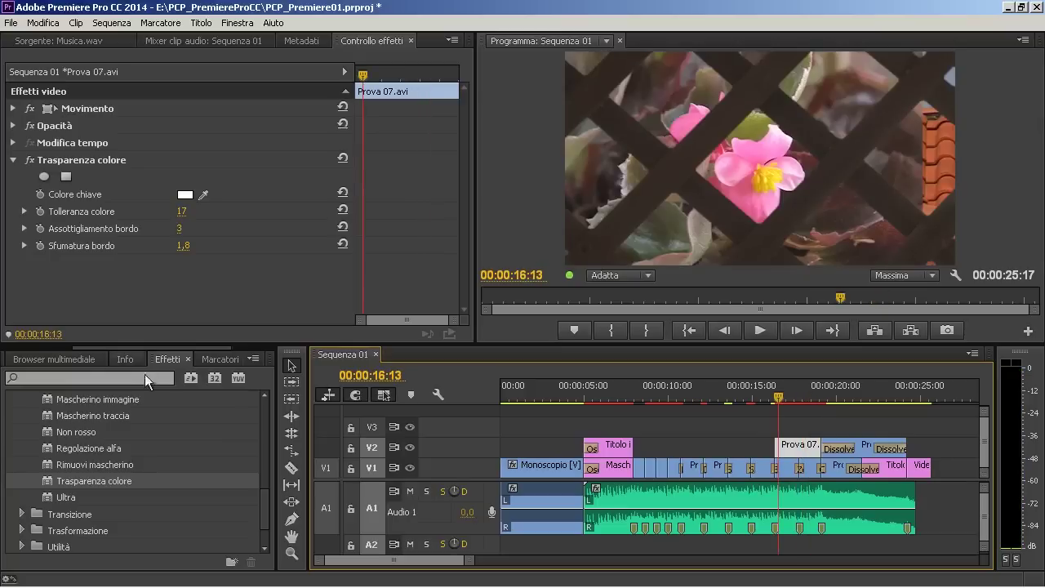
drag(264, 494, 86, 485)
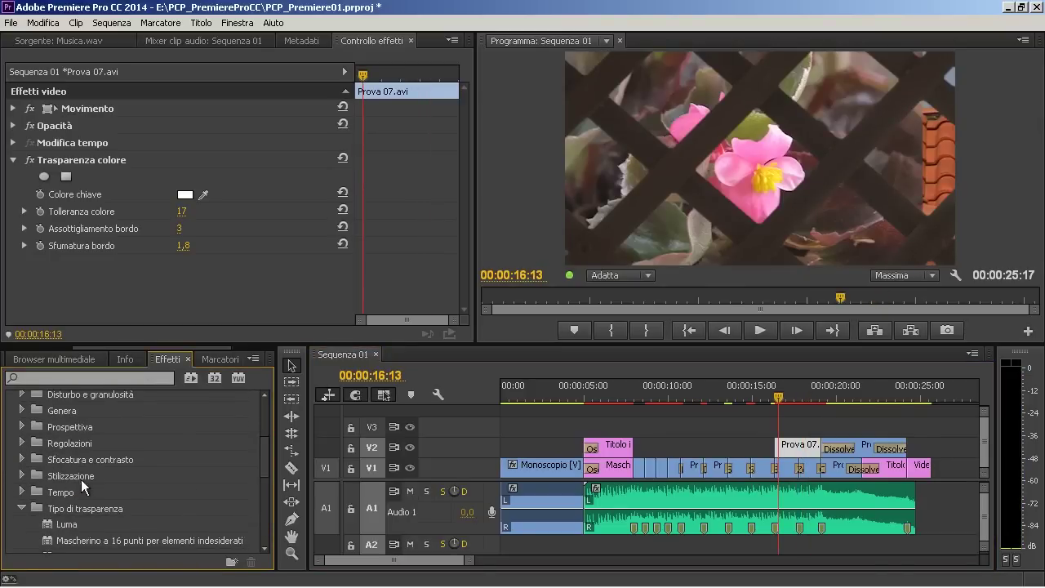
click(21, 508)
click(12, 448)
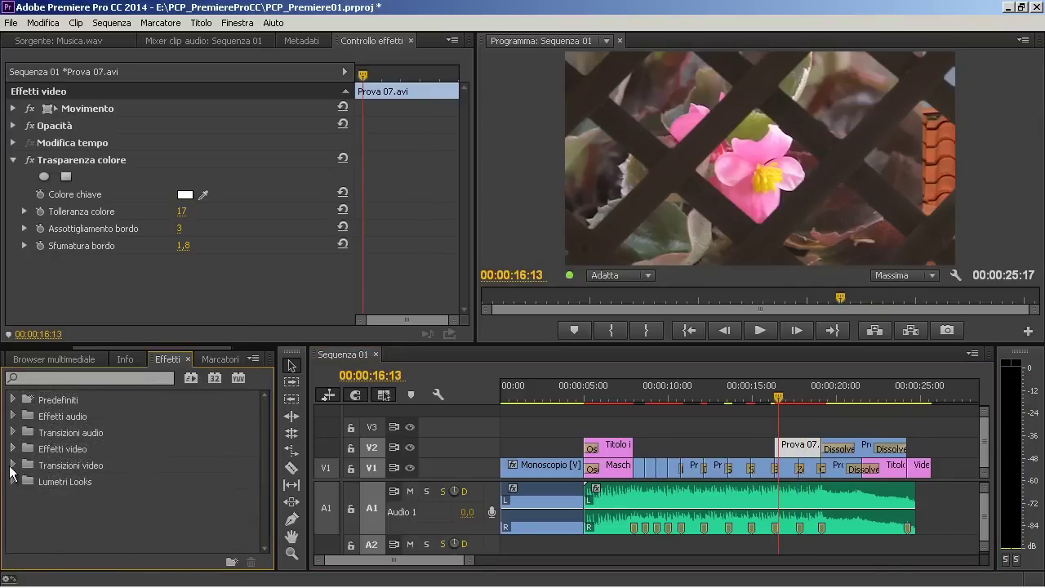
click(11, 466)
click(23, 514)
click(22, 498)
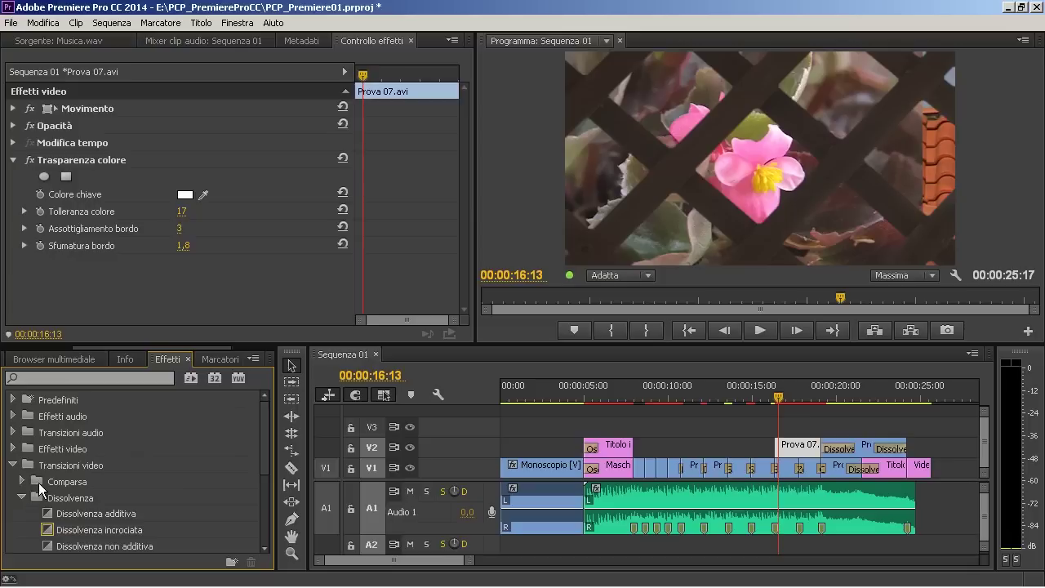
scroll(49, 490, down, 1)
drag(58, 498, 779, 451)
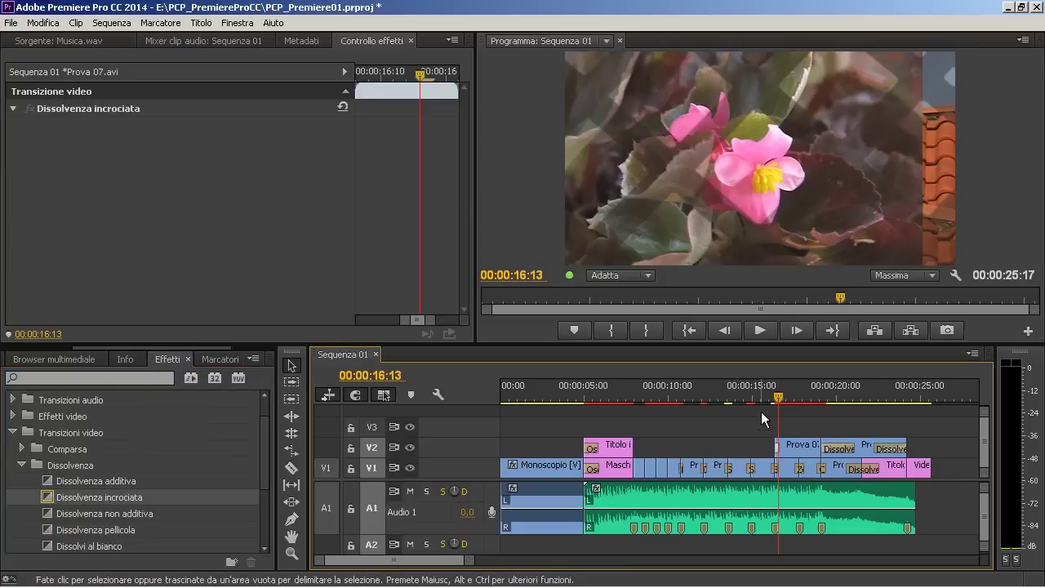
click(763, 388)
click(742, 391)
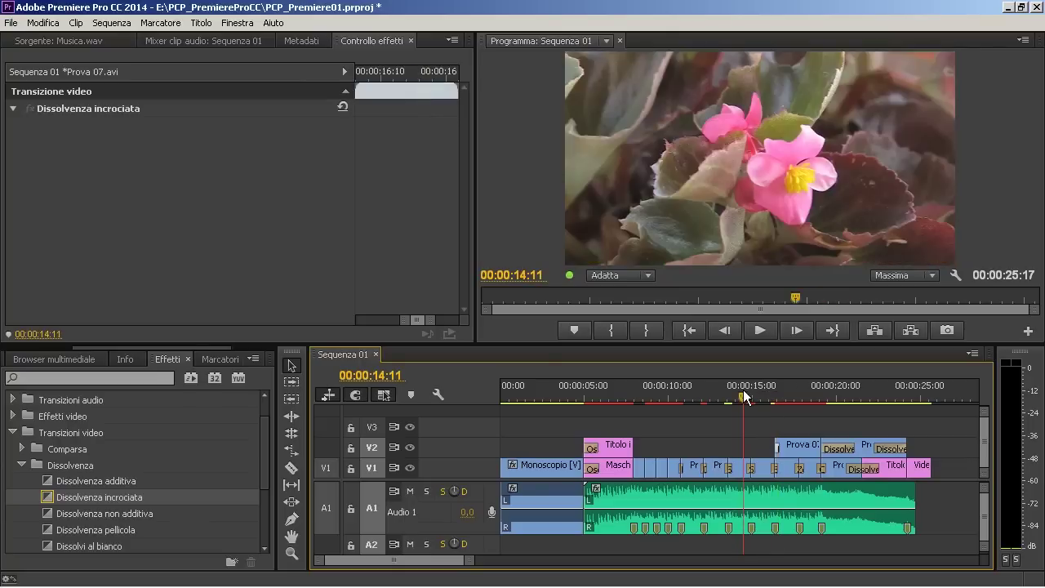
click(715, 395)
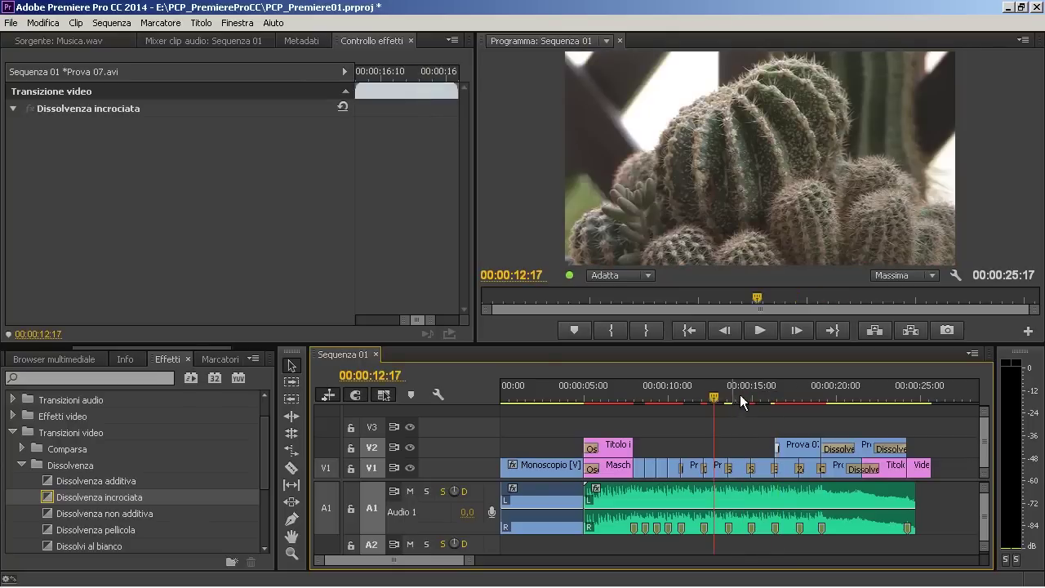
click(743, 399)
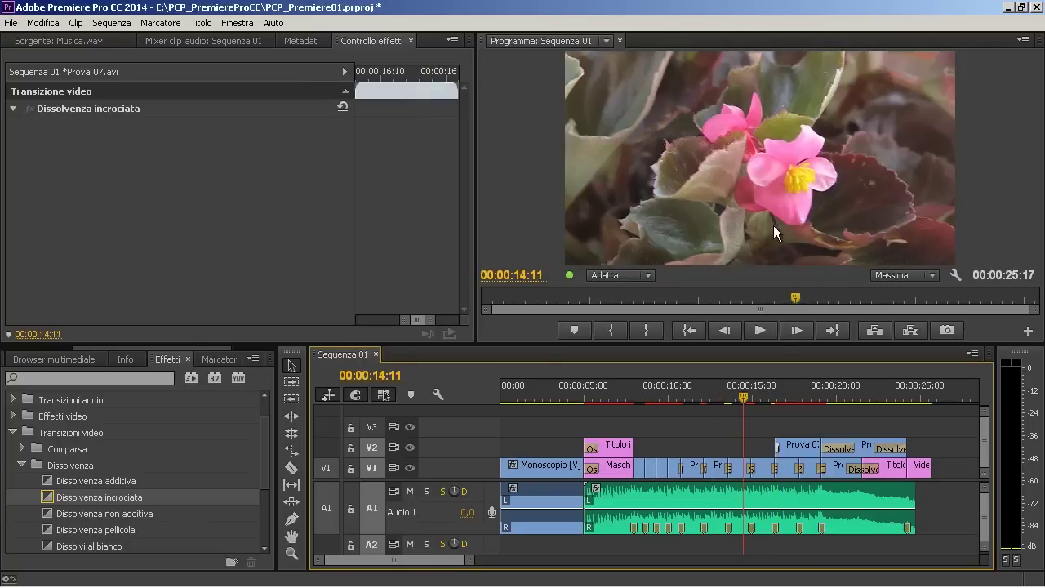
click(765, 398)
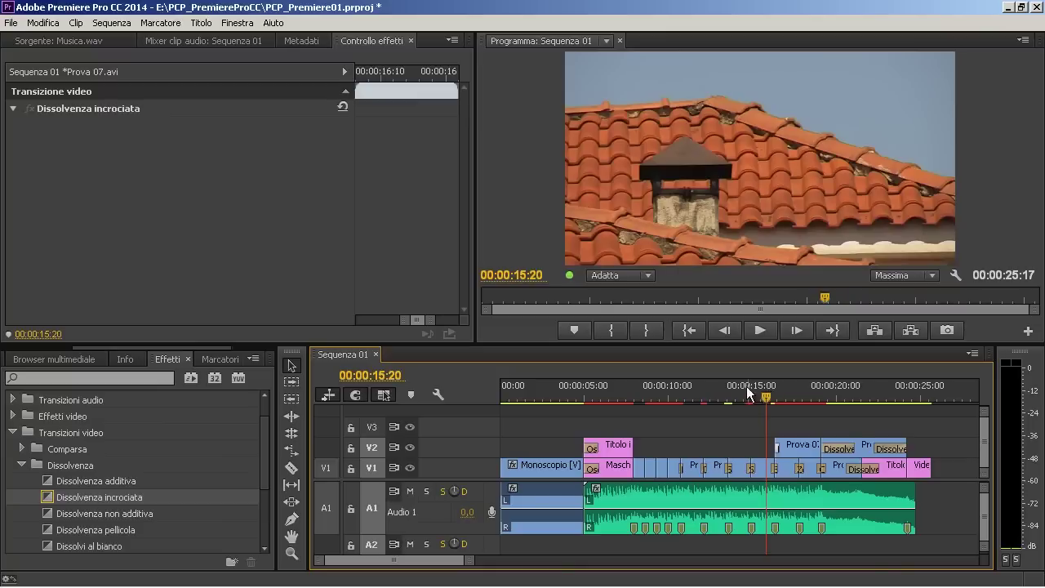
click(737, 391)
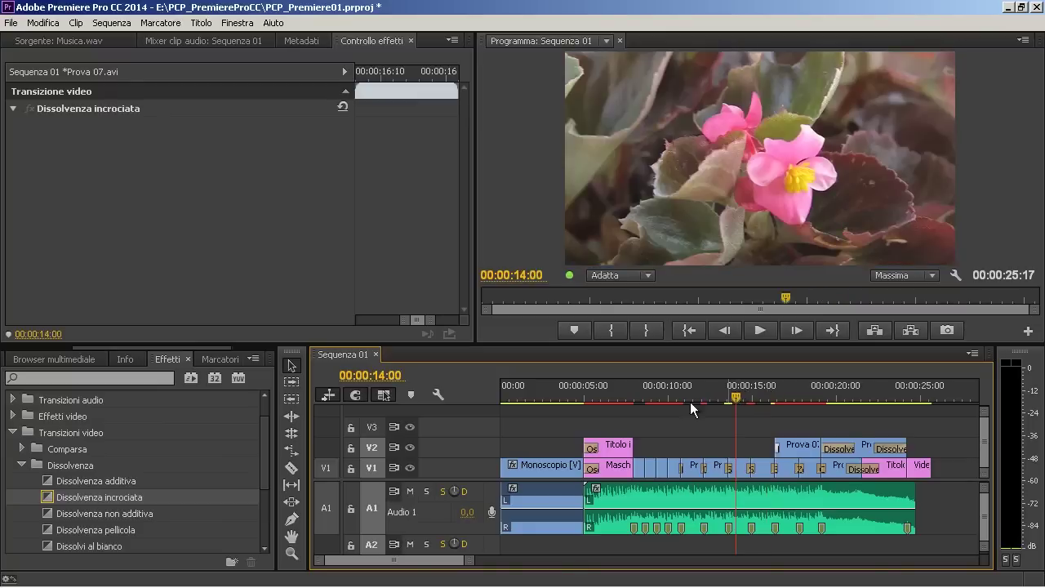
click(125, 377)
Step: Apply Curve RGB to Prova 04.avi and bend its master curve into an S-shape for contrast
text(curve)
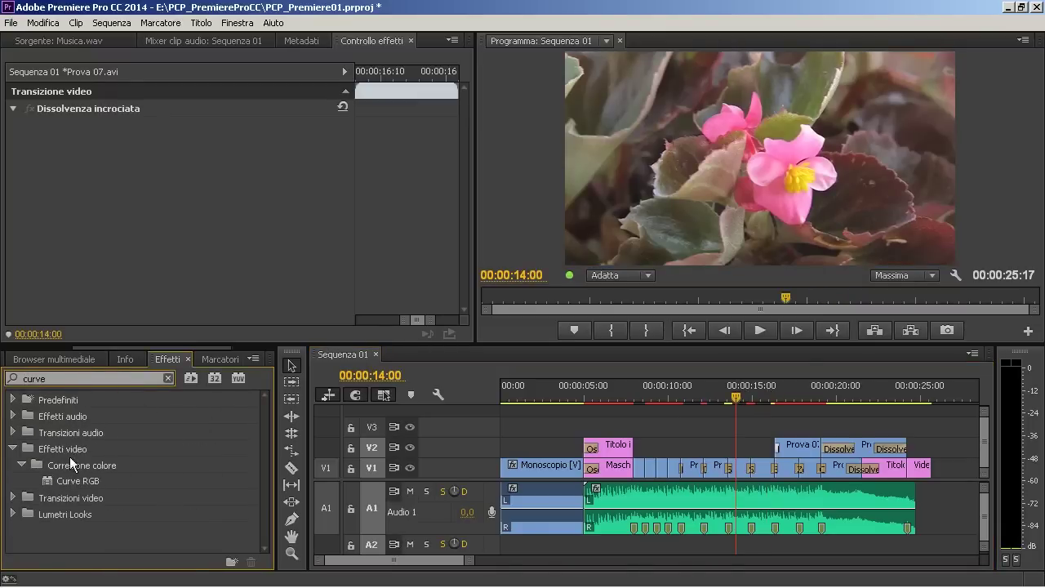
drag(53, 481, 743, 469)
drag(462, 152, 466, 245)
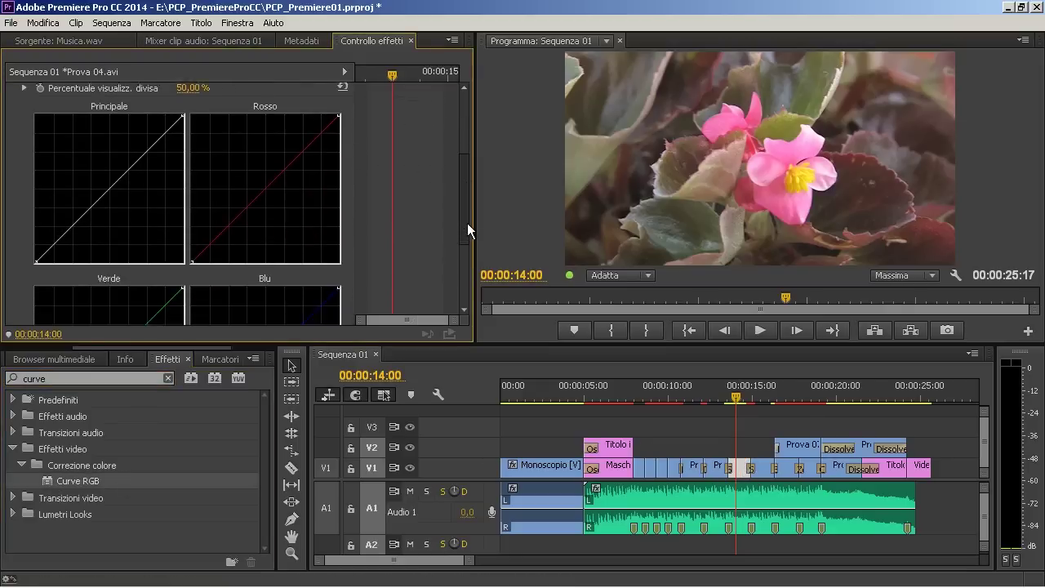
drag(150, 116, 148, 107)
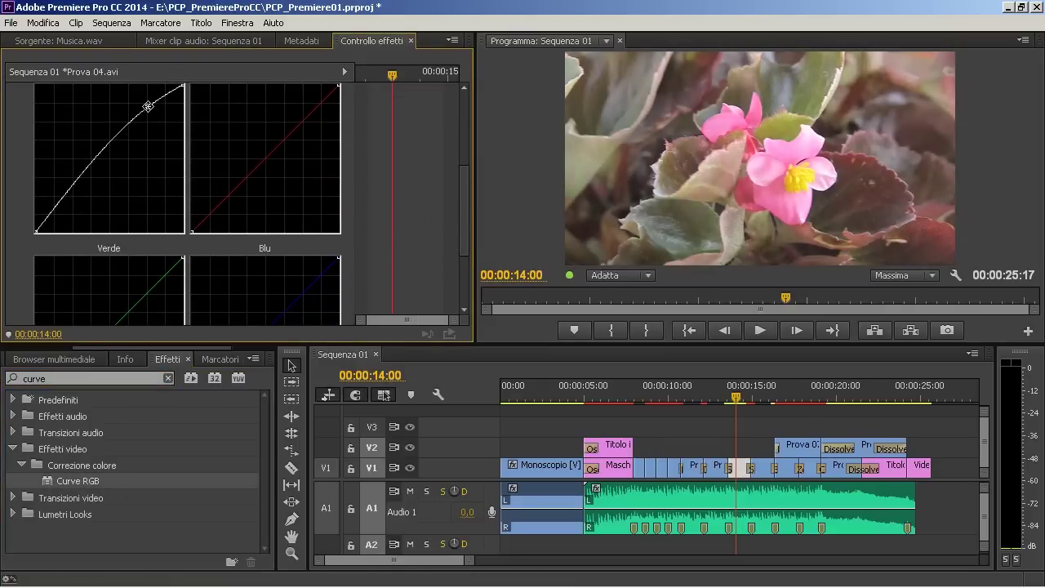
drag(54, 207, 74, 210)
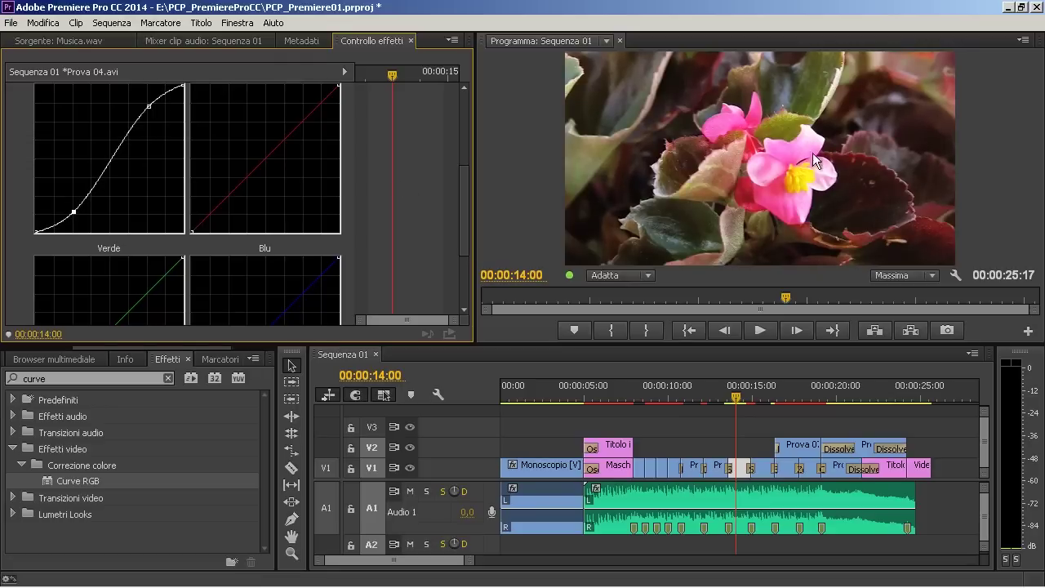
click(168, 378)
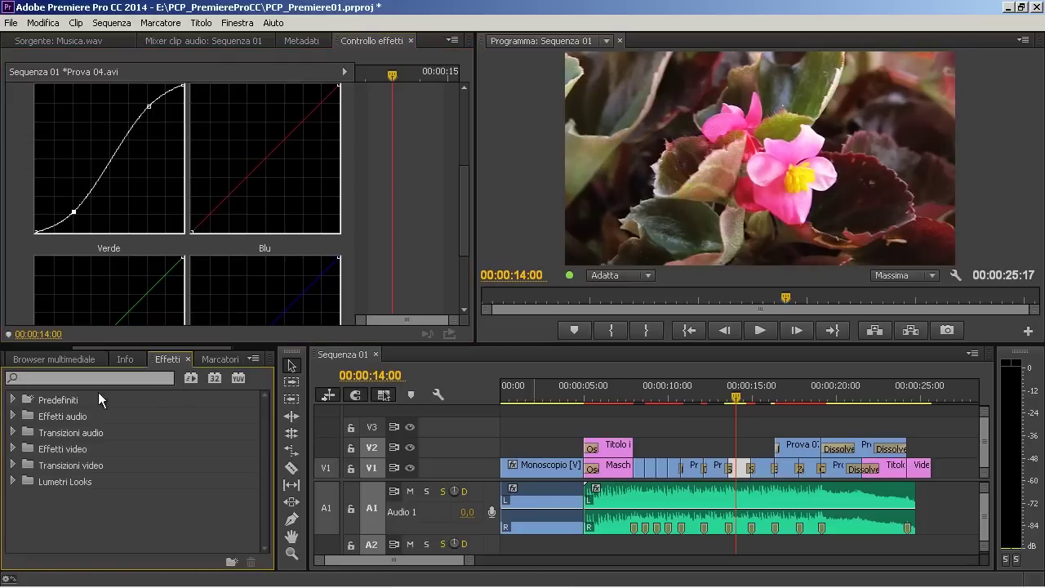
click(37, 361)
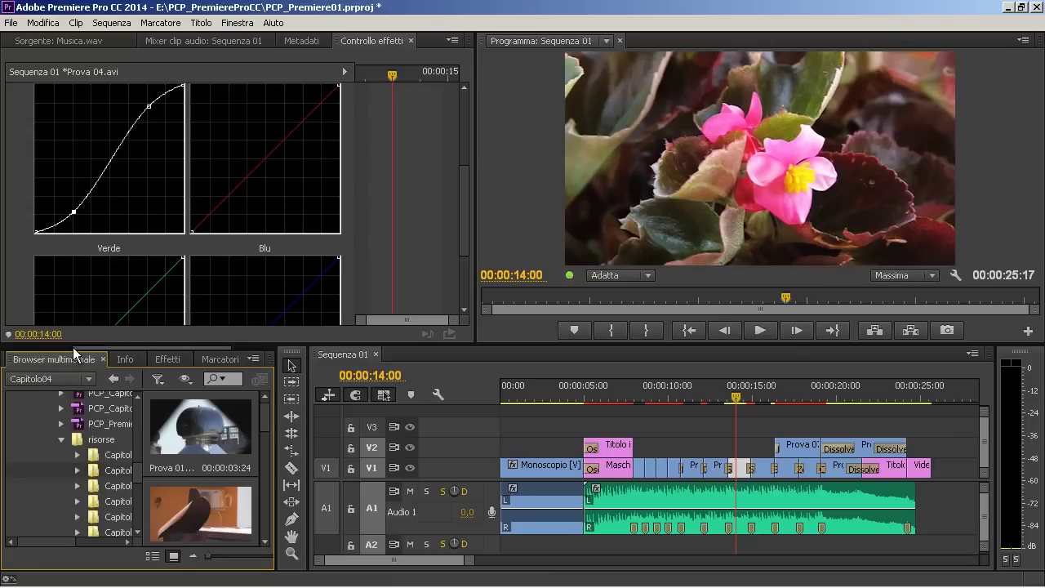
Step: Create a new adjustment layer and place it on V3 spanning roughly 8 to 24 seconds
drag(73, 347, 32, 347)
click(42, 362)
click(254, 562)
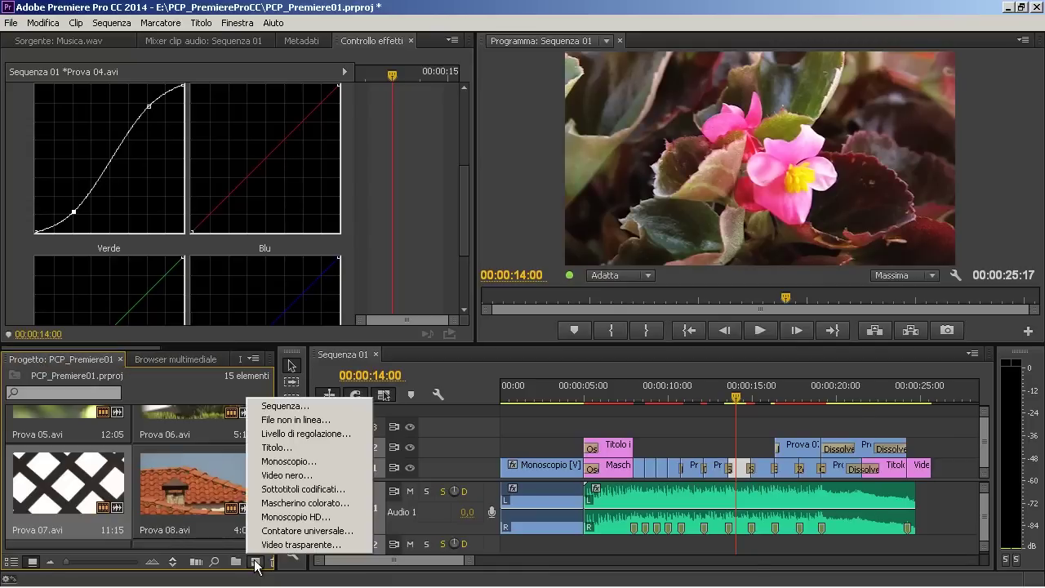
click(291, 435)
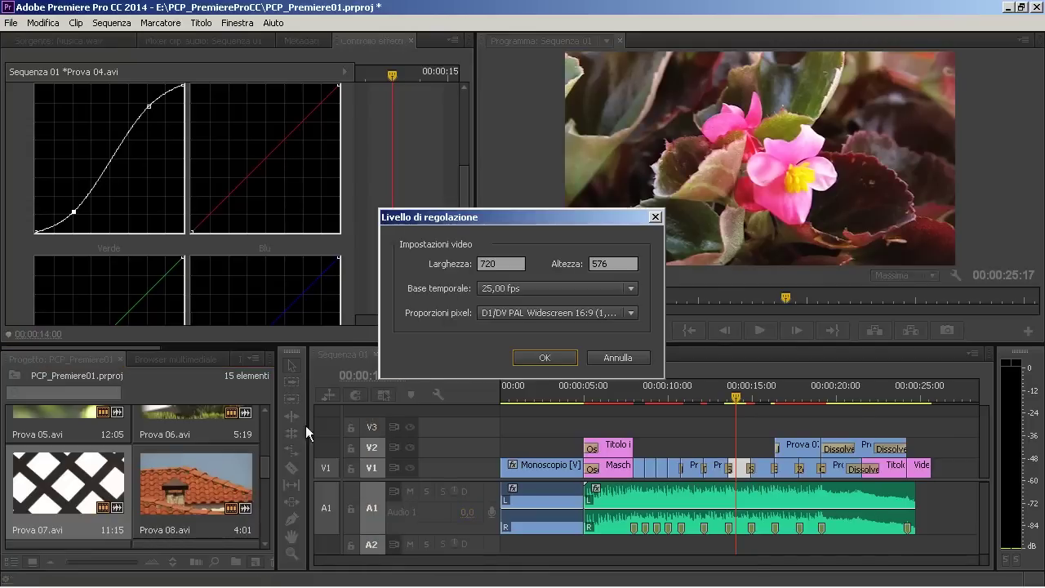
click(539, 359)
mouse_move(185, 513)
mouse_down()
mouse_move(681, 432)
mouse_move(906, 424)
mouse_up()
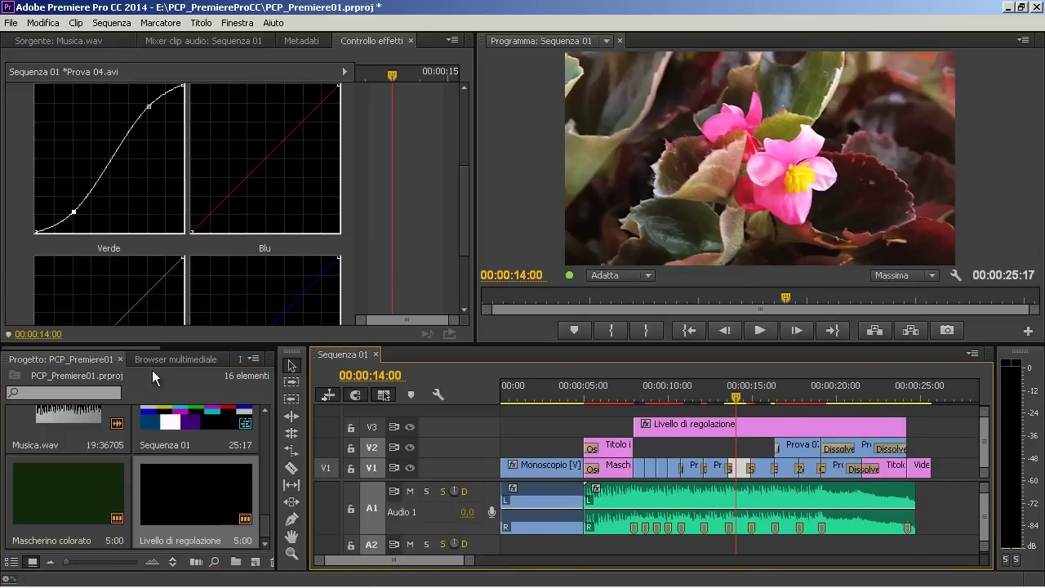
Step: Expand Lumetri Looks > Cinematografici in the Effects list
click(133, 358)
drag(132, 347, 217, 343)
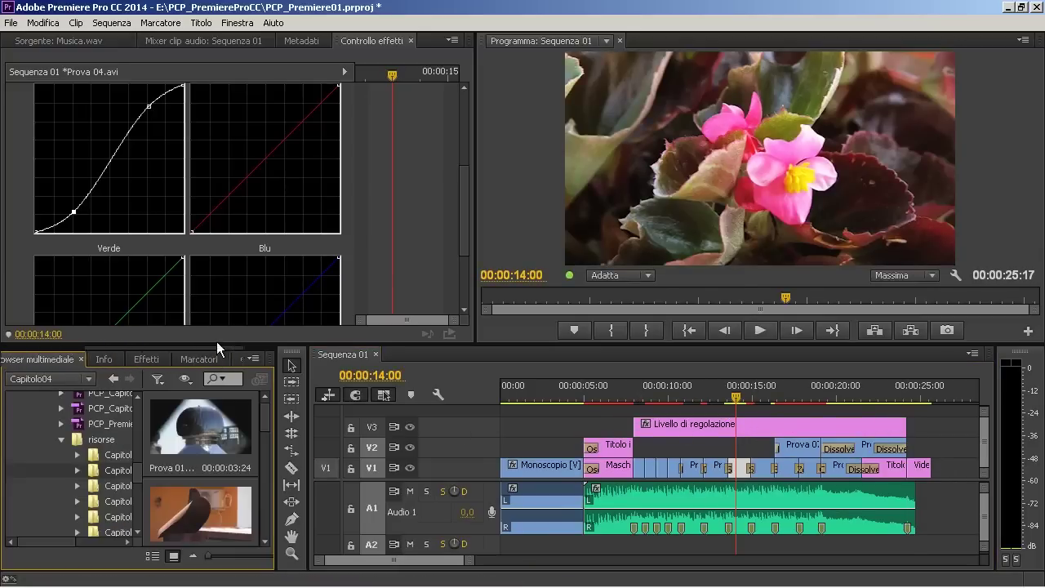
click(140, 359)
click(13, 480)
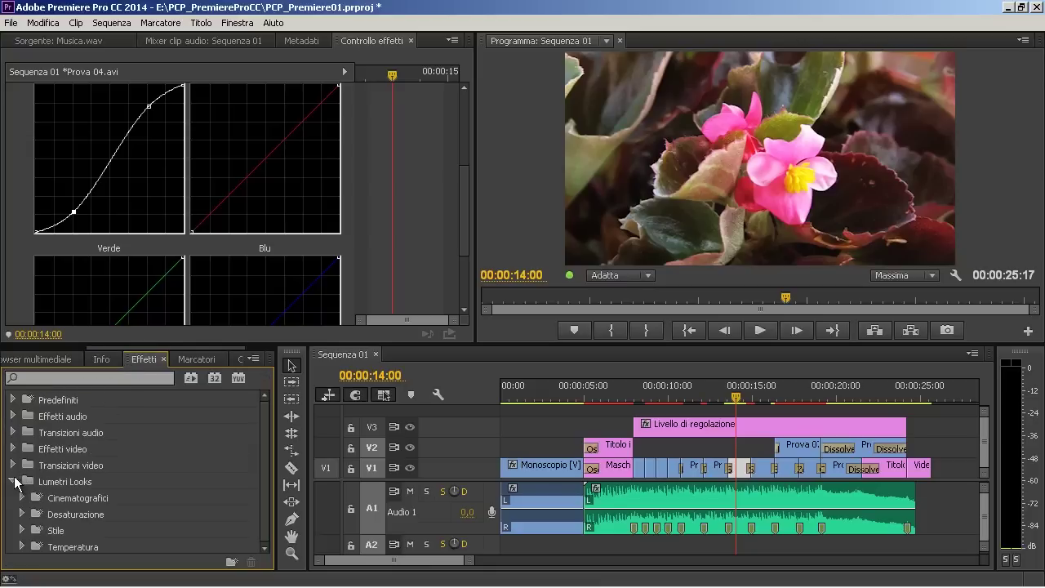
click(22, 498)
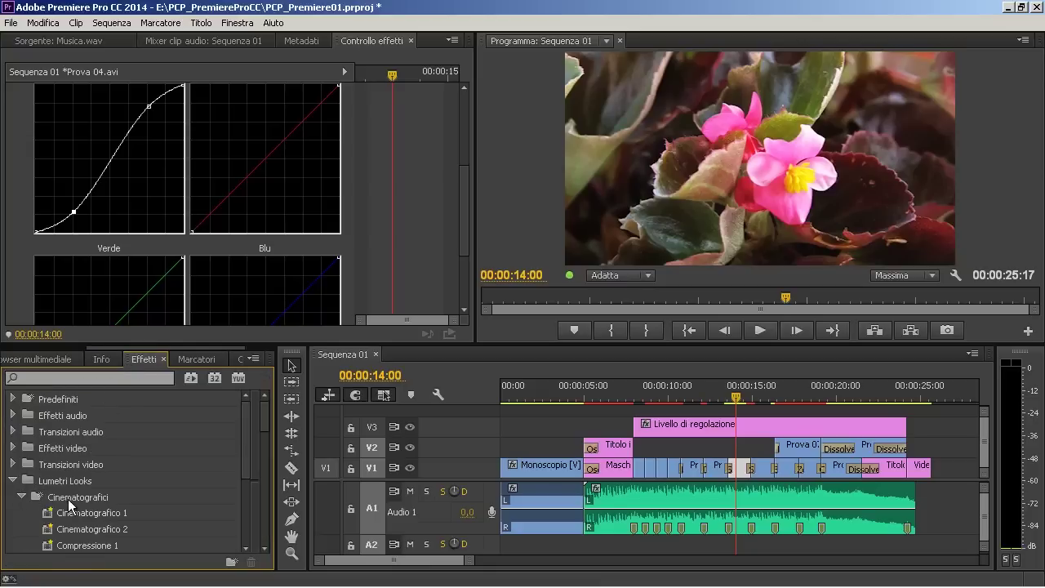
Step: Apply Cinematografico 1 to the adjustment layer, compare it on and off, and render the work area
drag(79, 512, 739, 425)
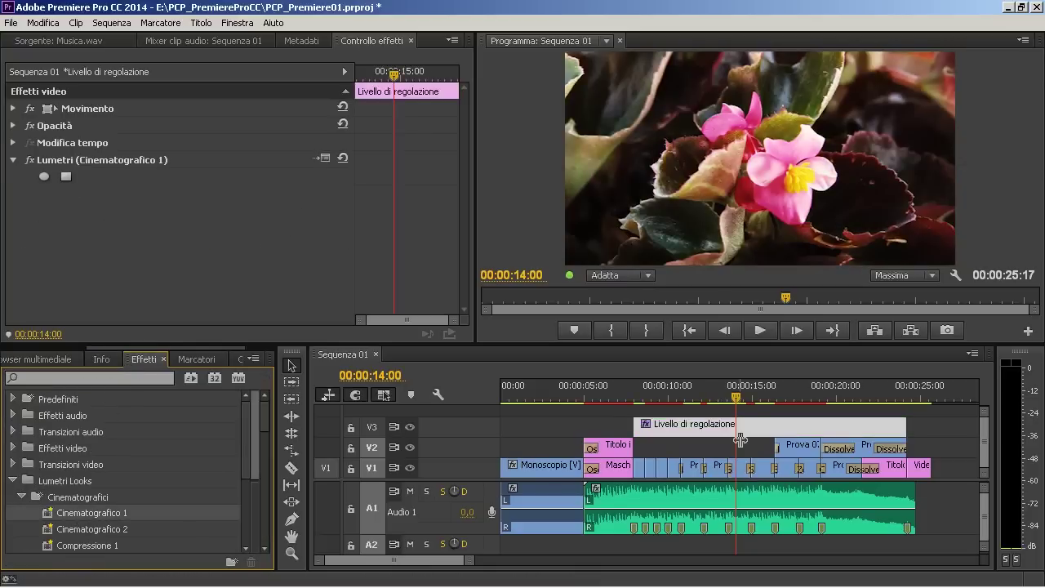
click(714, 395)
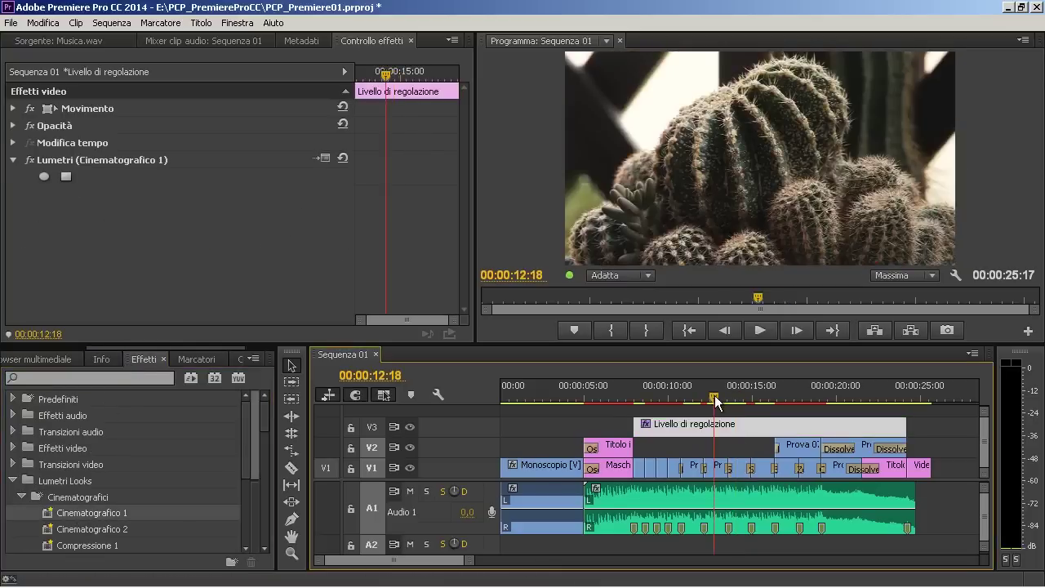
click(30, 161)
click(30, 162)
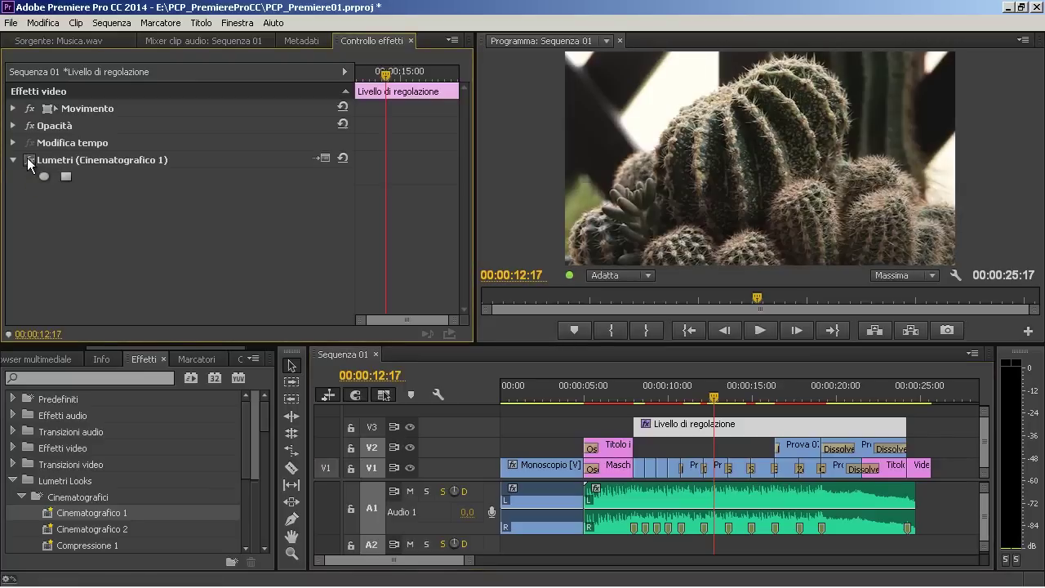
click(691, 396)
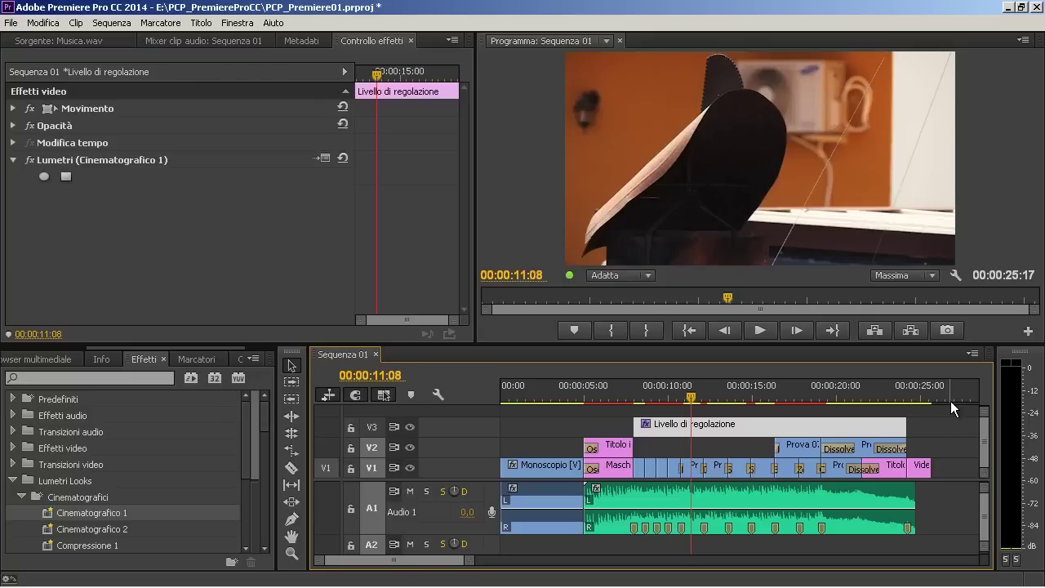
key(Return)
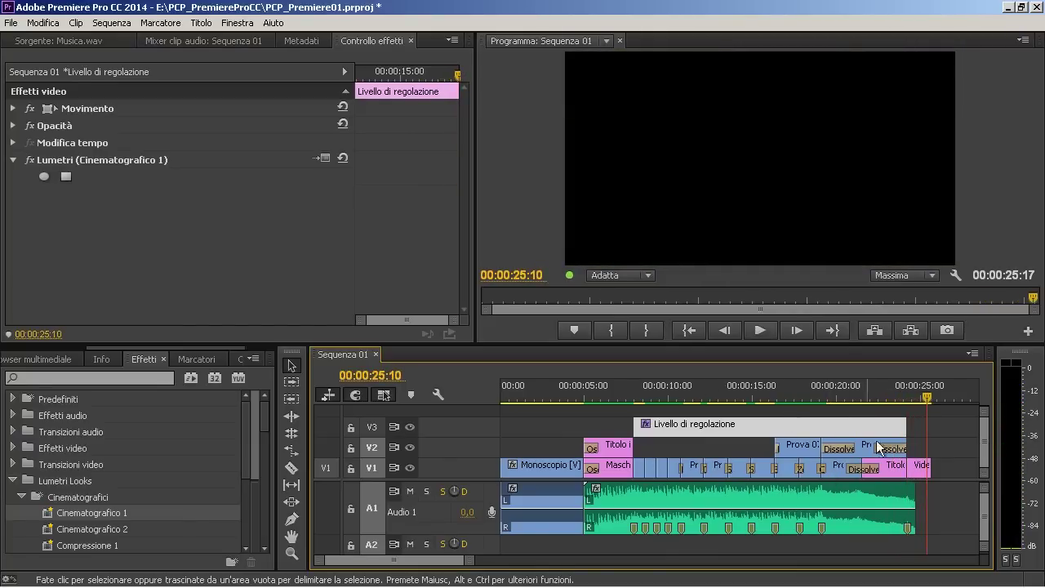
Step: Open the media export settings for Sequenza 01 from the File > Esporta menu
click(11, 22)
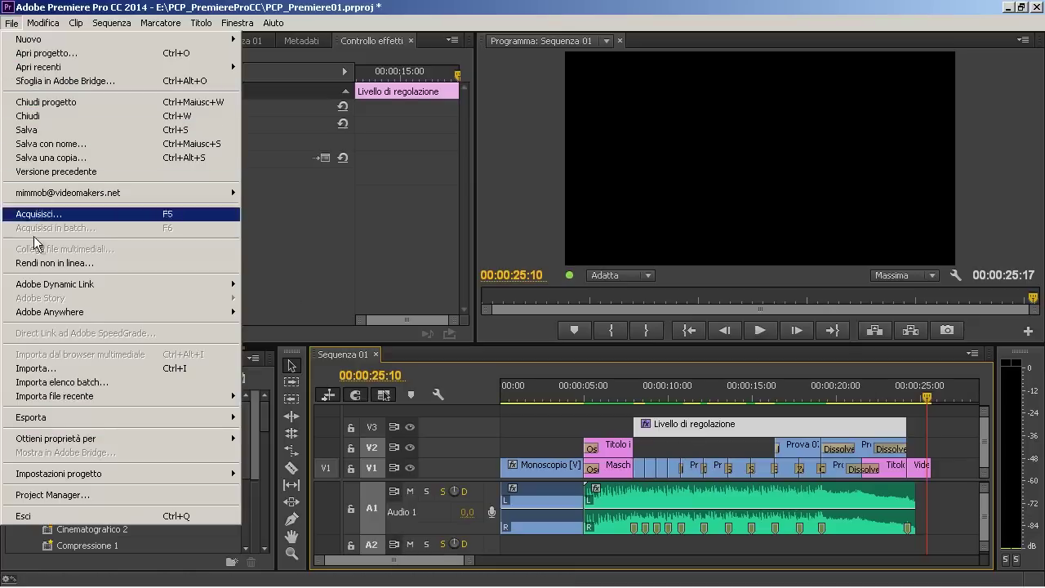
mouse_move(92, 413)
click(321, 416)
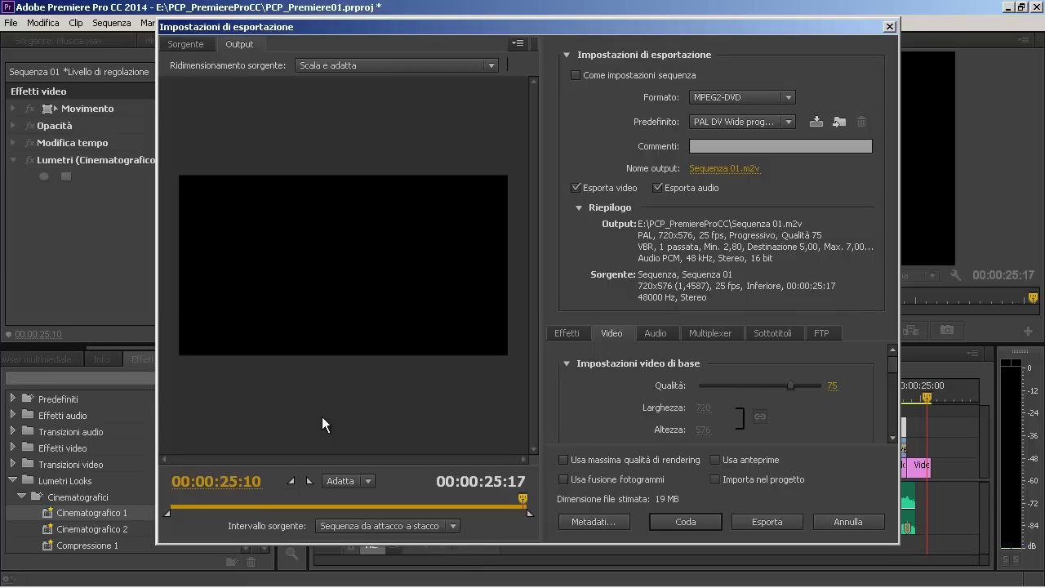
Step: Export Sequenza 01.mpg as MPEG2 using the PAL DV Wide preset
click(766, 100)
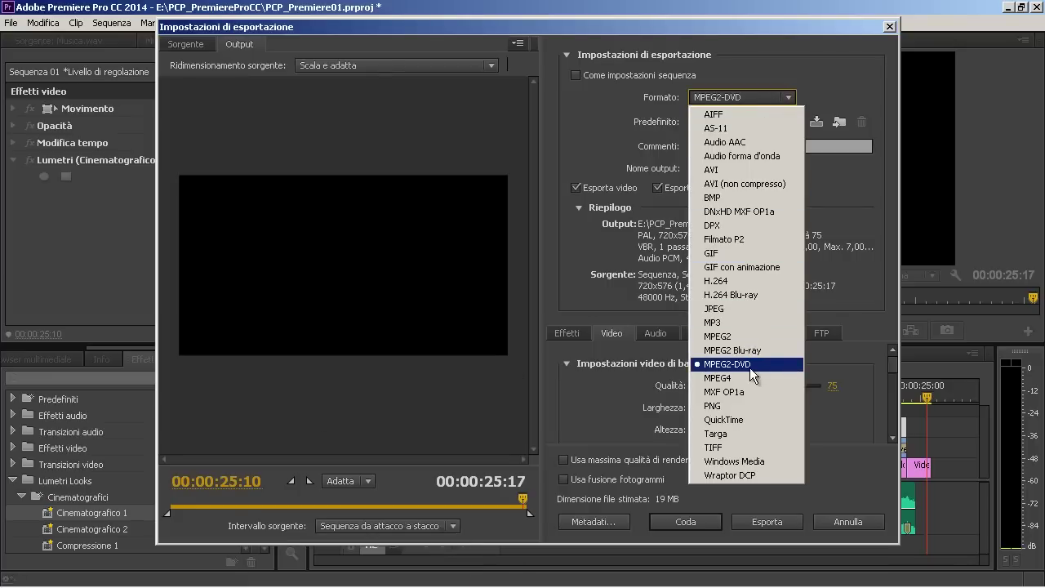
click(746, 337)
click(786, 123)
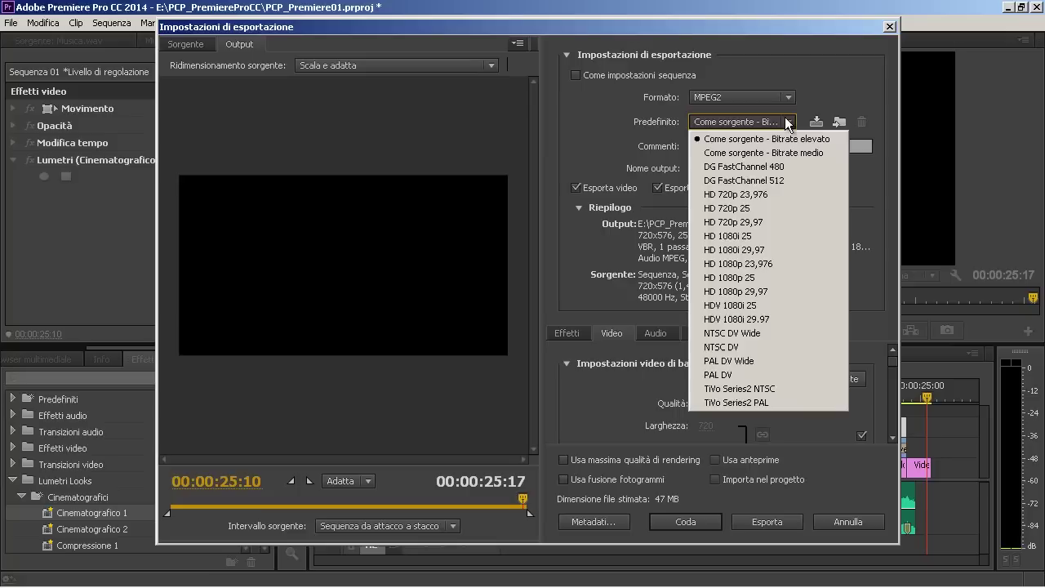
click(760, 358)
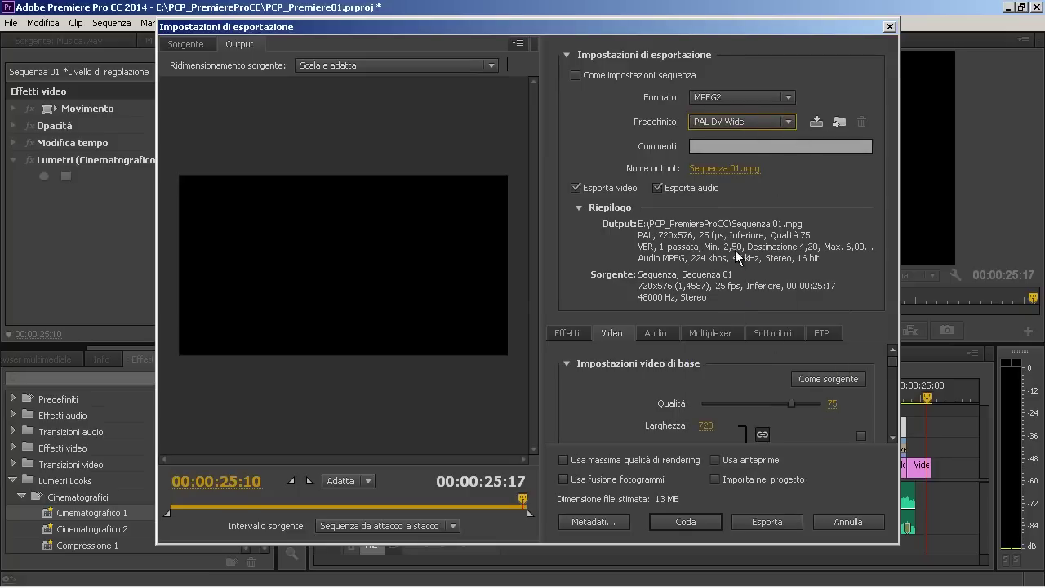
click(778, 517)
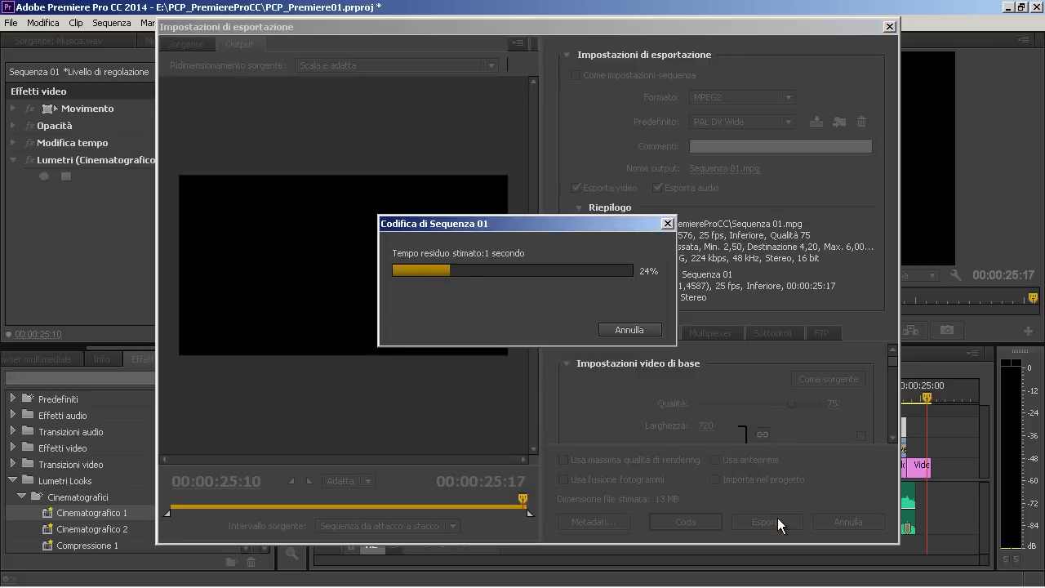